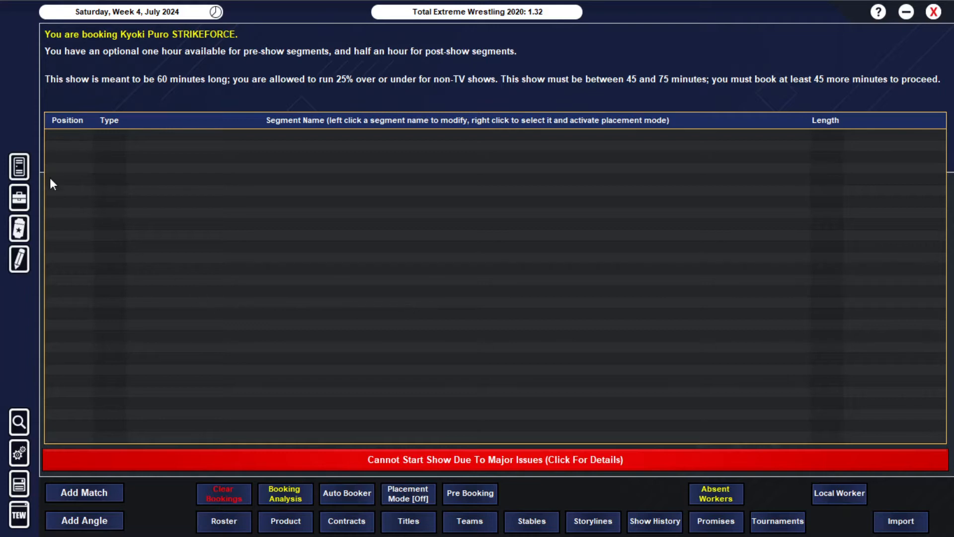
Step: Review tonight's event overview and the 2023 STRIKEFORCE results, then return to segment booking
click(19, 166)
click(481, 203)
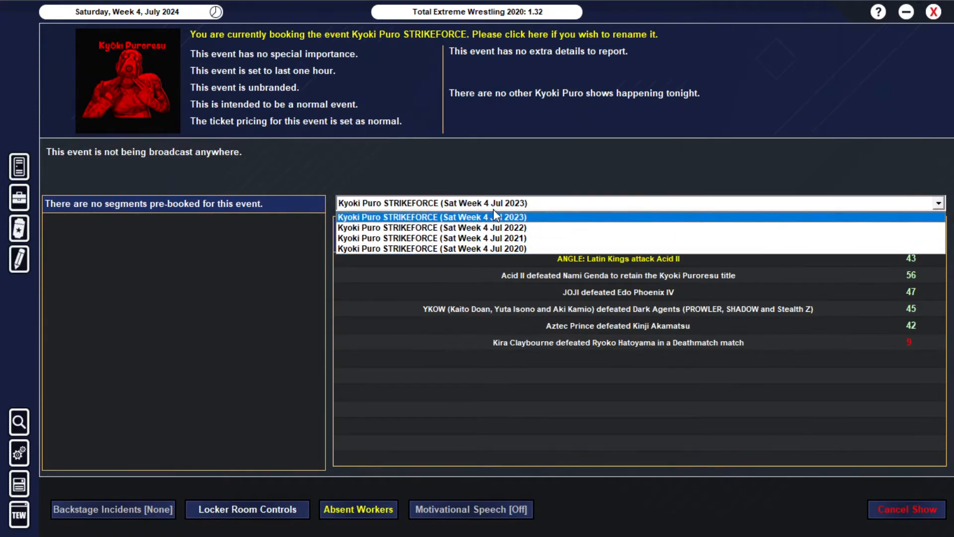
click(488, 218)
click(484, 217)
click(19, 258)
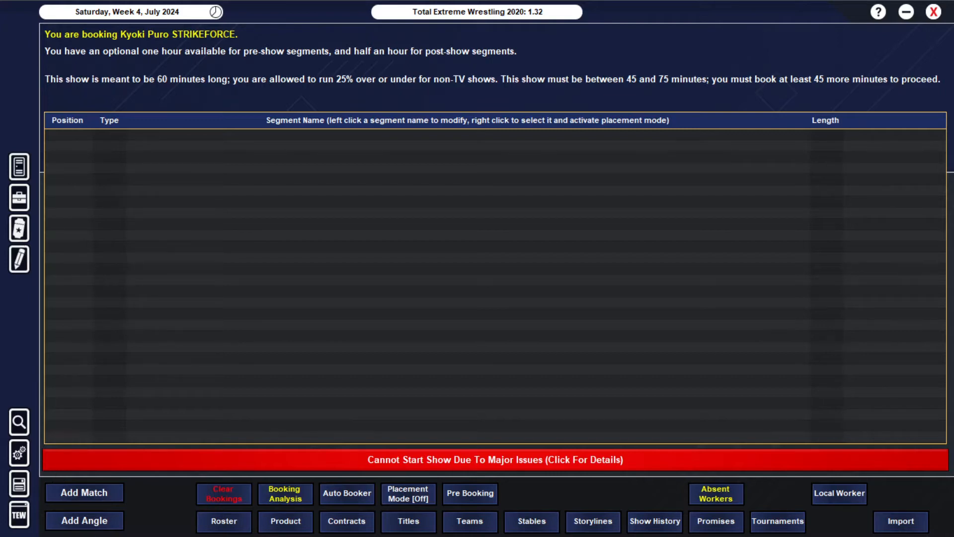
Step: Start and abandon an angle and a Carlos Gonzalez match, then show tonight's absent workers
click(95, 521)
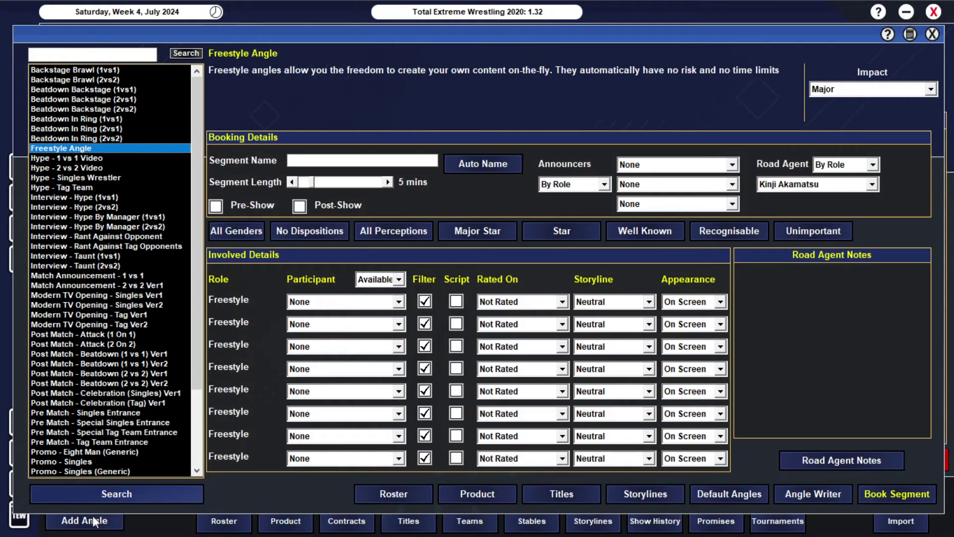
click(932, 34)
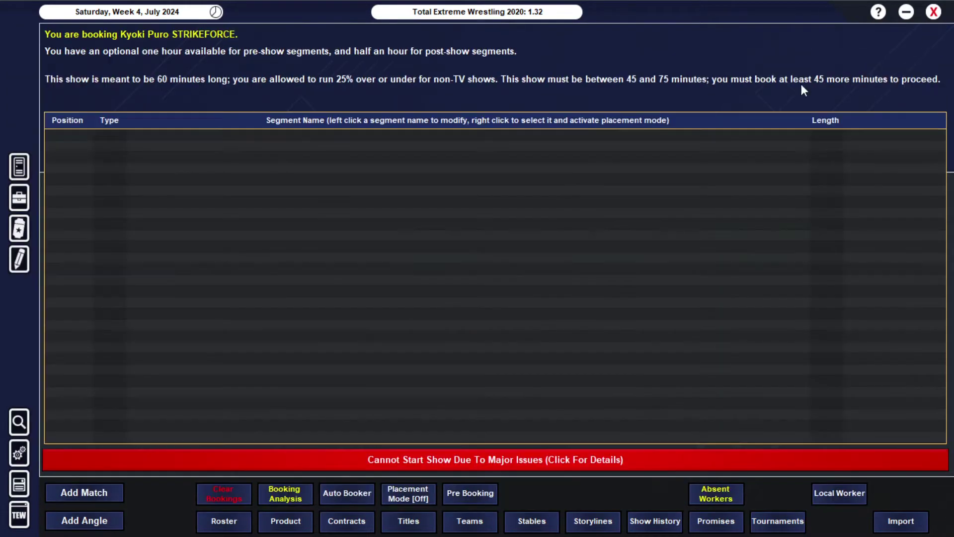
click(103, 494)
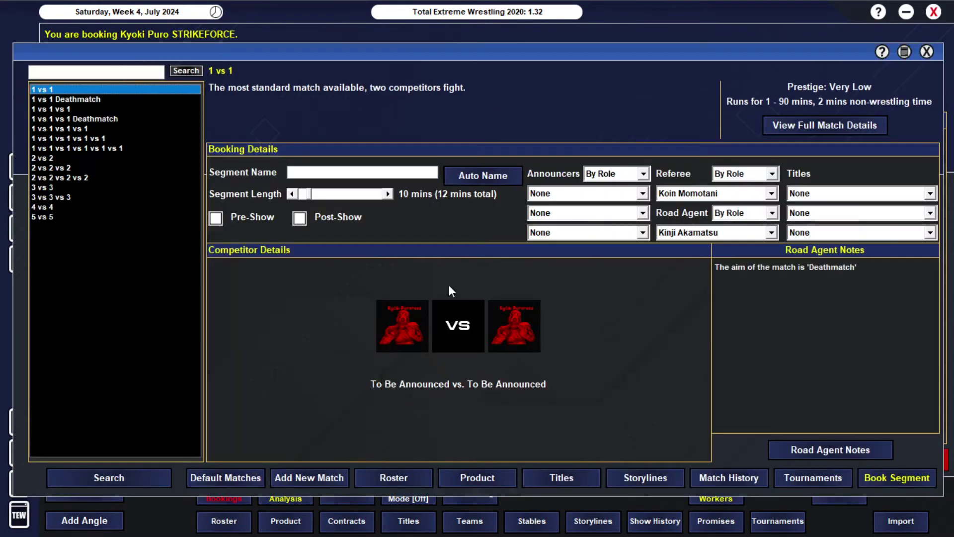
click(456, 342)
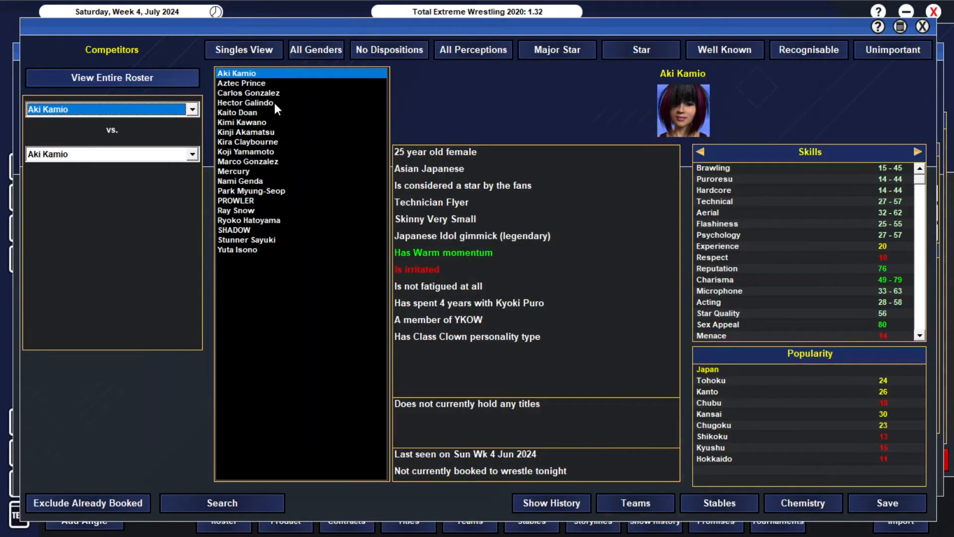
click(253, 92)
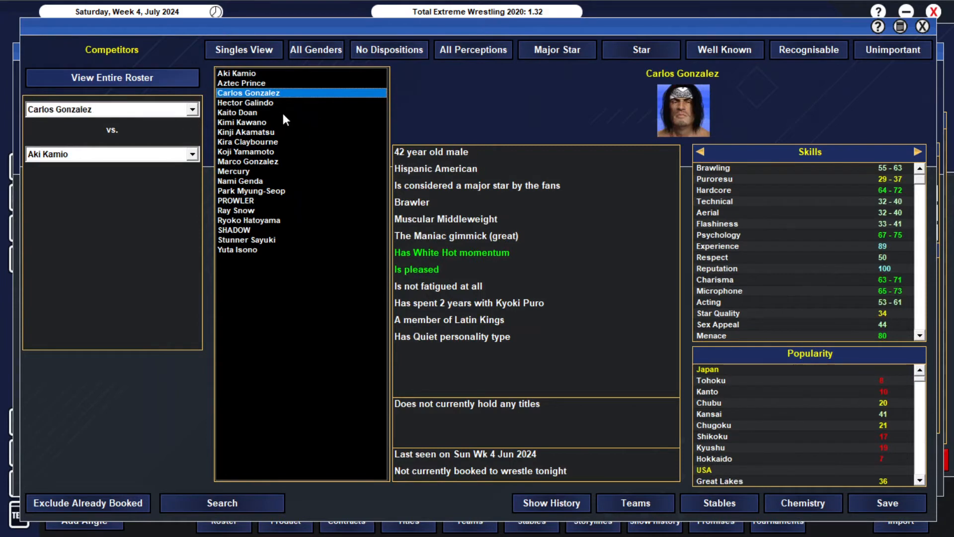
click(922, 28)
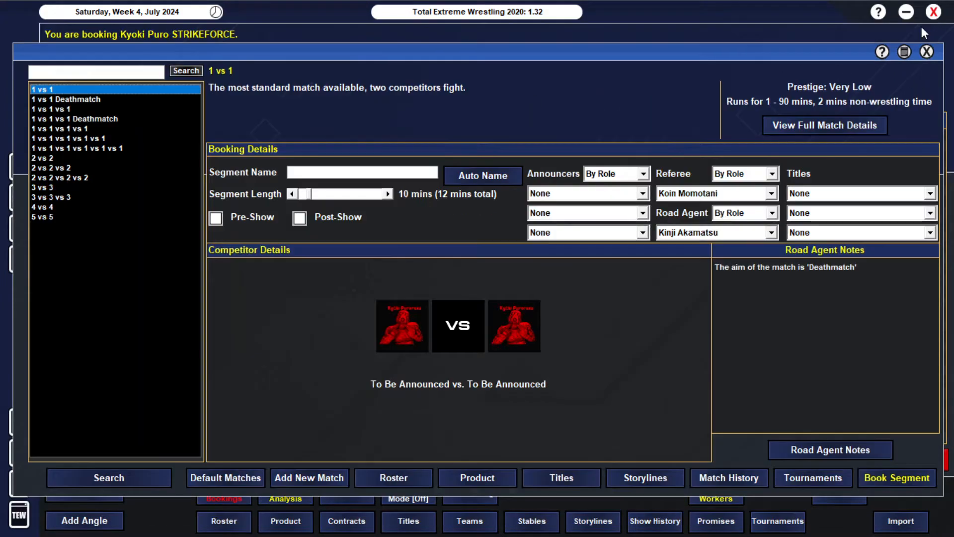
click(927, 52)
click(714, 493)
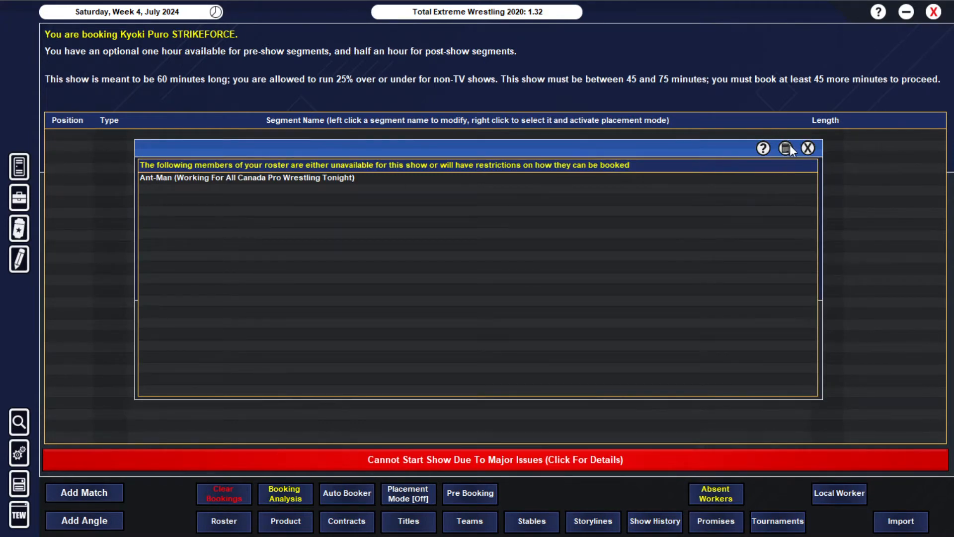
Step: Dismiss the absent workers list, visit the office overview and return to show booking
click(808, 148)
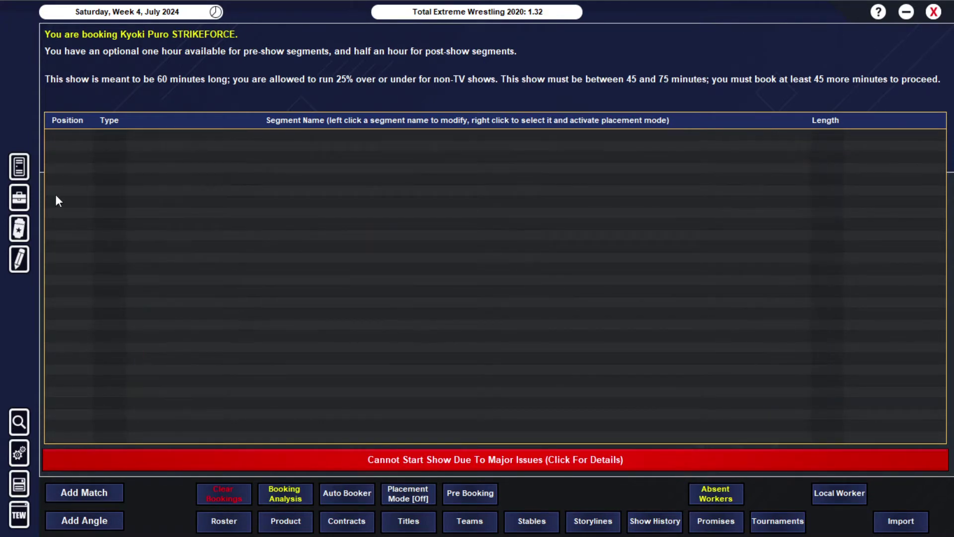
click(20, 200)
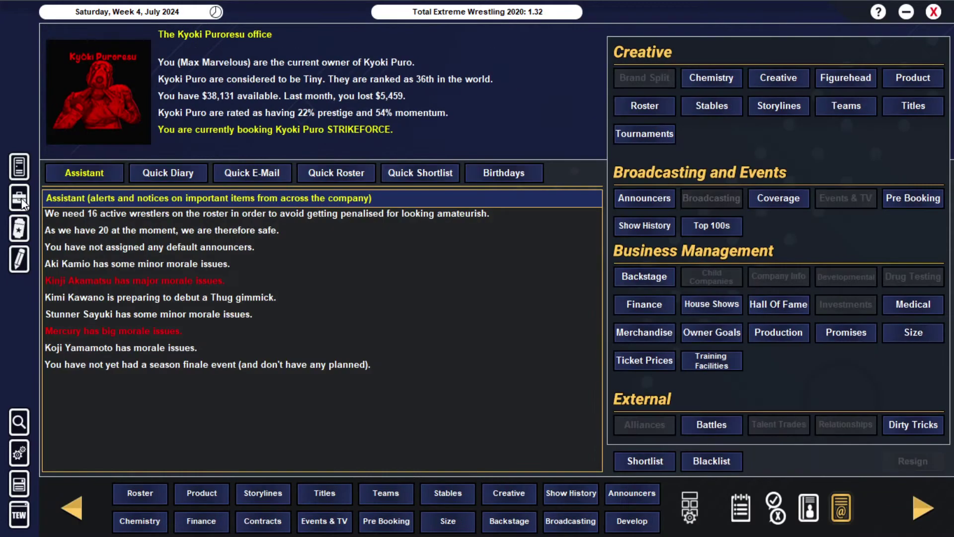
click(21, 259)
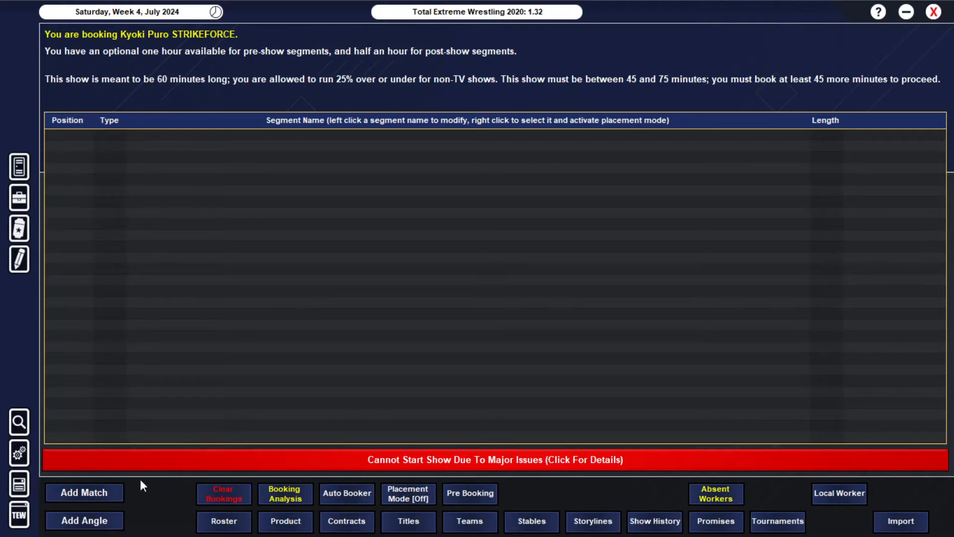
Step: Start a 2 vs 2 match with The Gonzalez Familia tag team on the opposing side
click(99, 498)
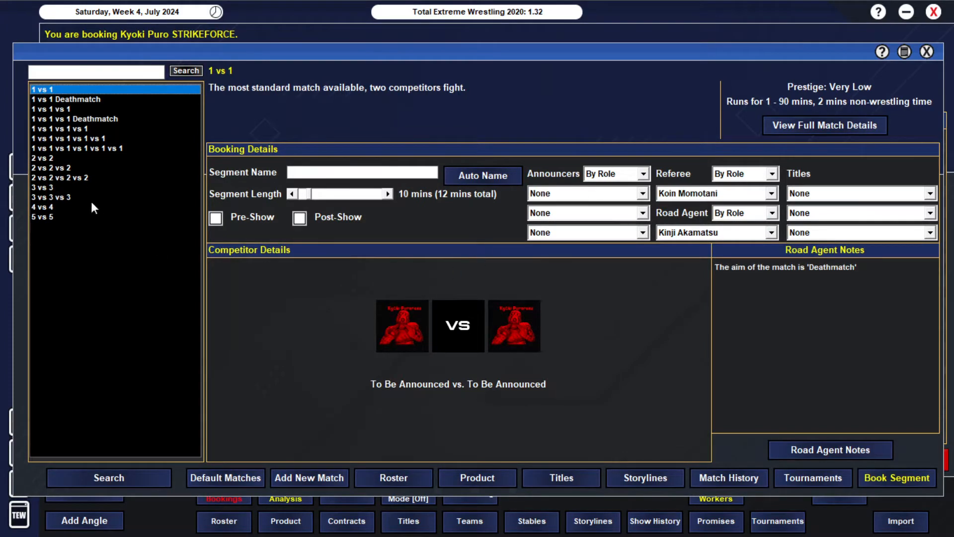
click(82, 158)
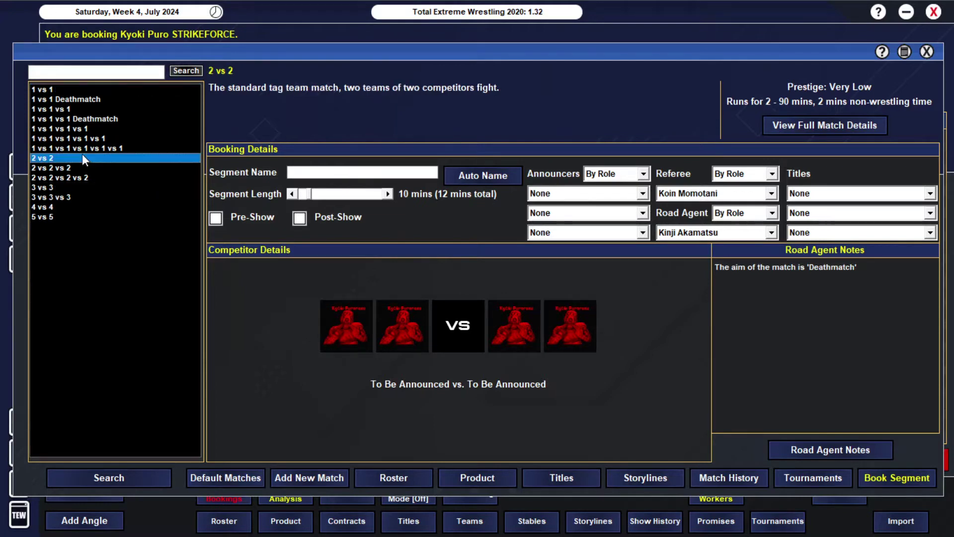
click(480, 317)
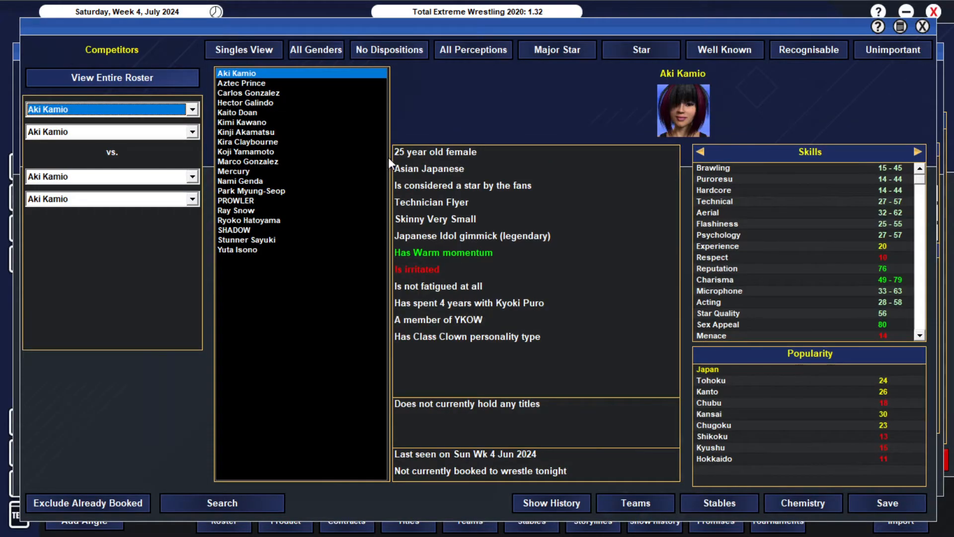
click(256, 52)
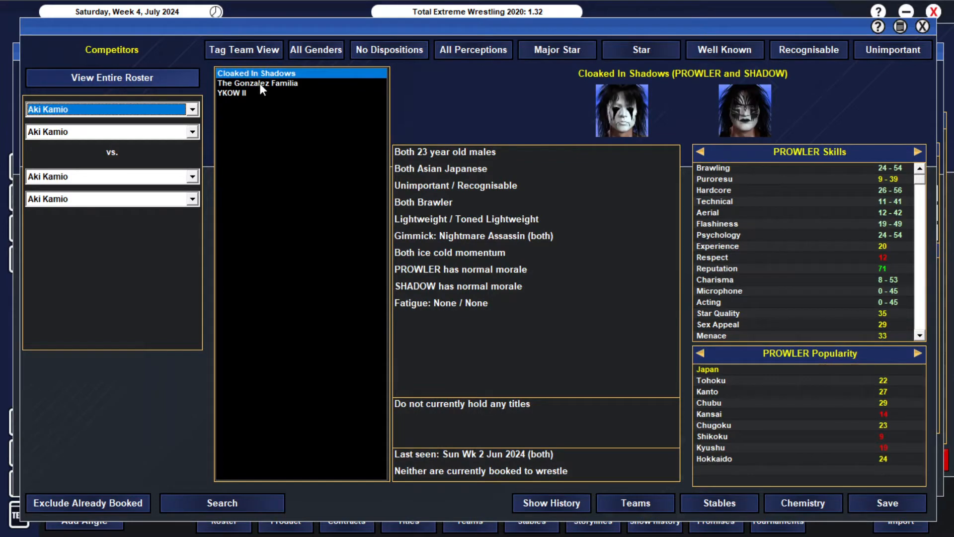
click(259, 83)
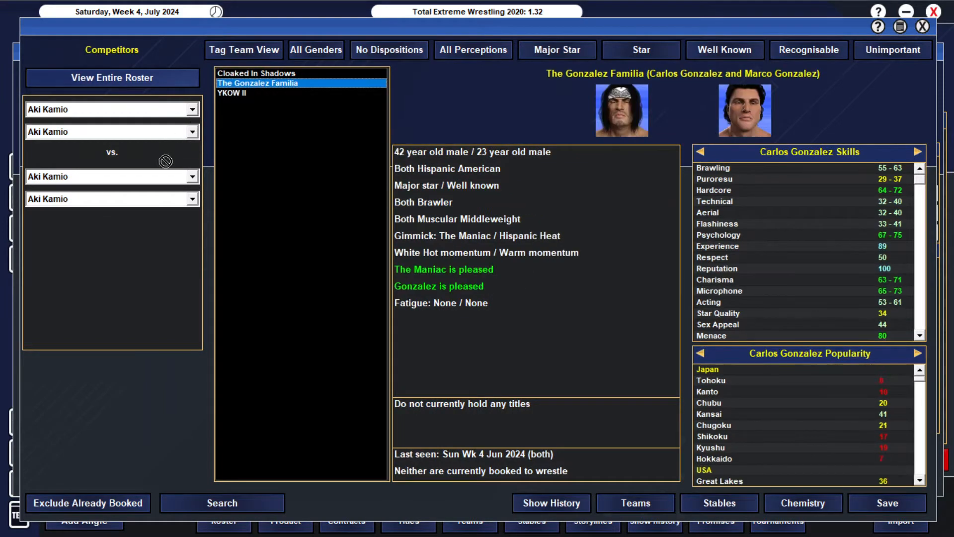
click(144, 179)
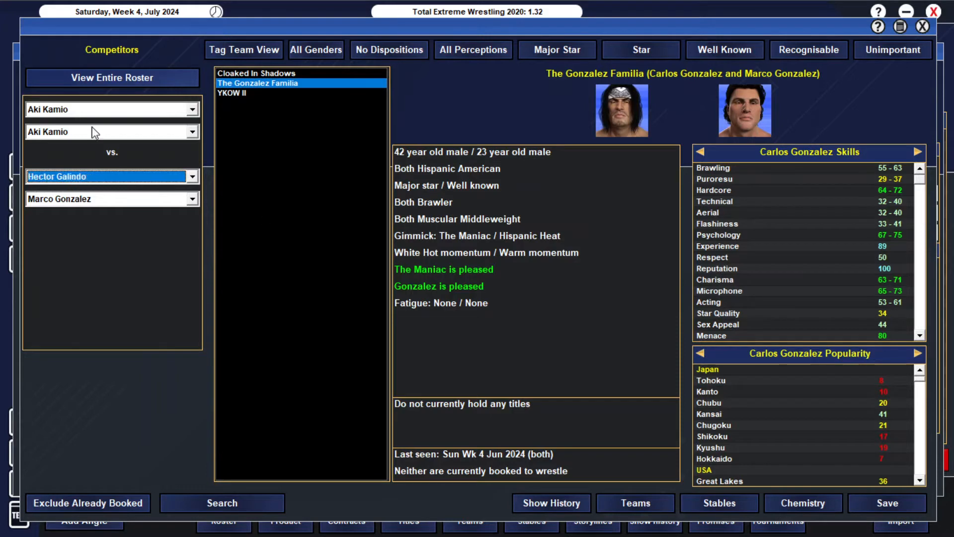
Step: Set Nami Genda and Koji Yamamoto as partners, save the competitors and dismiss the deathmatch refusal
click(128, 111)
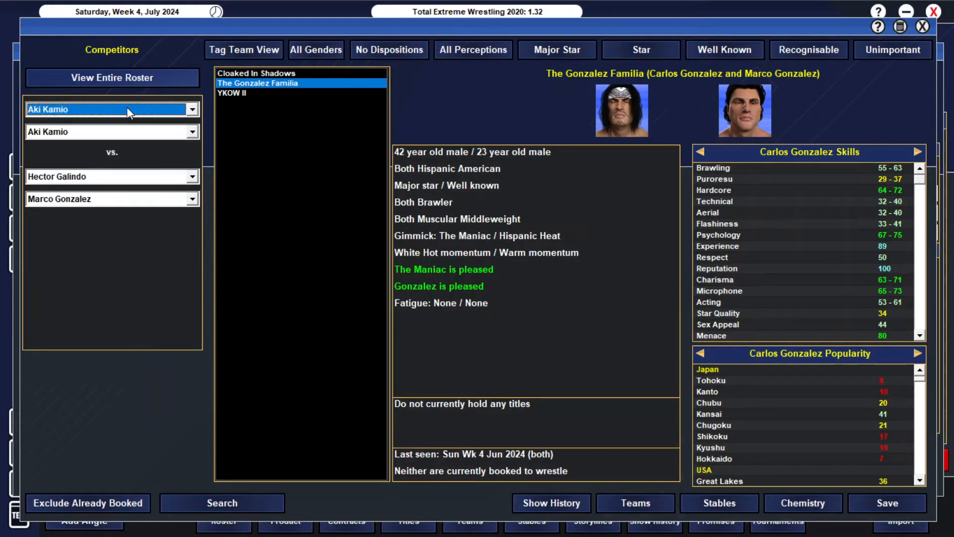
key(n)
click(108, 131)
key(k)
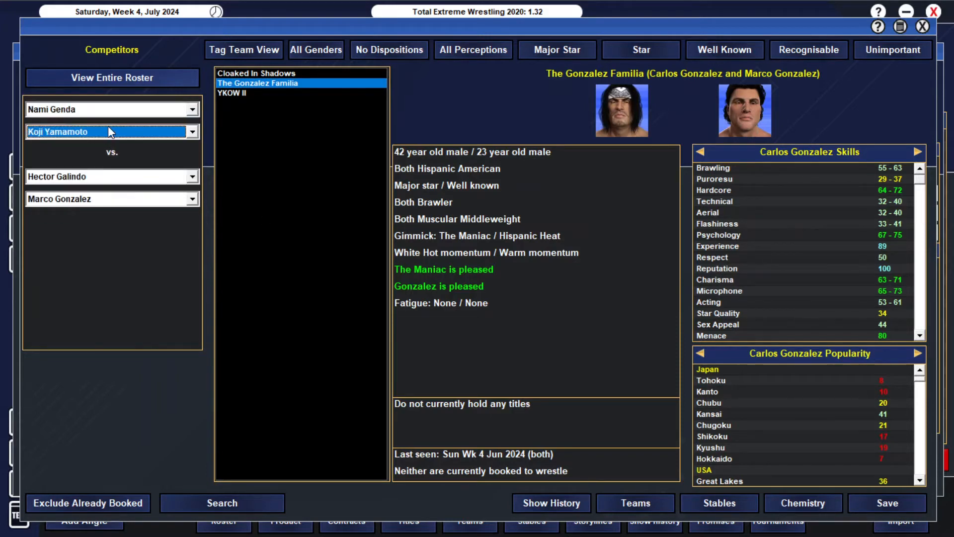
click(887, 503)
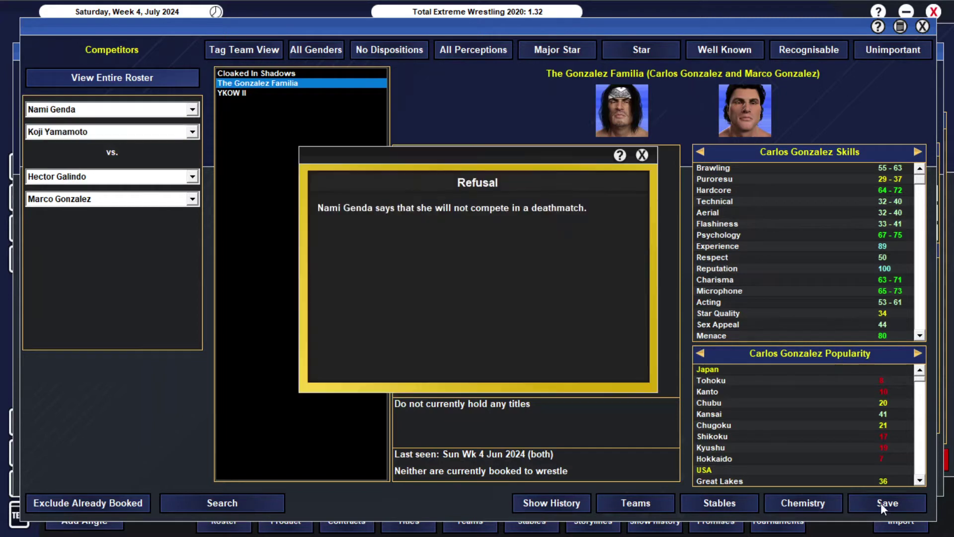
click(641, 154)
Step: In road agent notes set a Regular aim and Koji Yamamoto as the victor
click(831, 452)
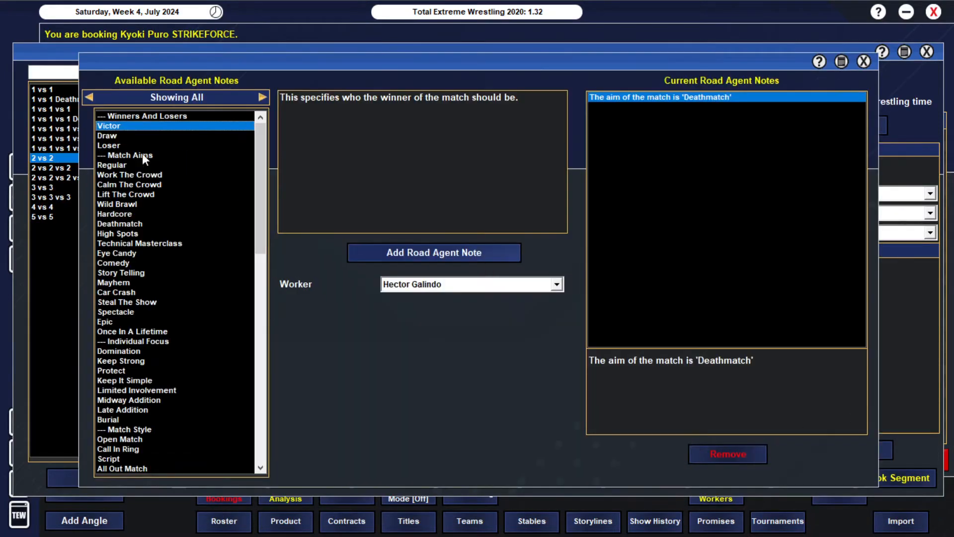
click(126, 156)
click(125, 155)
double_click(113, 165)
click(109, 125)
click(471, 284)
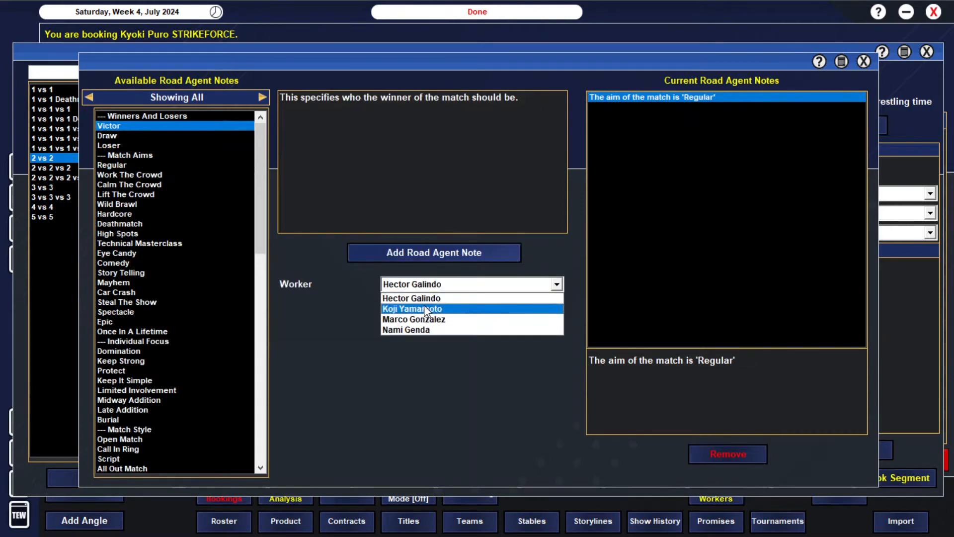
click(424, 308)
click(418, 254)
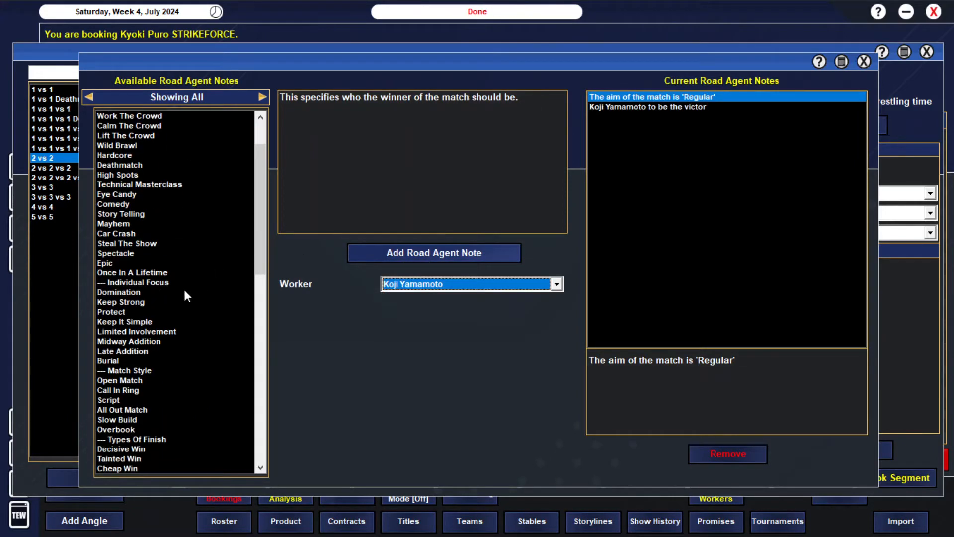
double_click(134, 379)
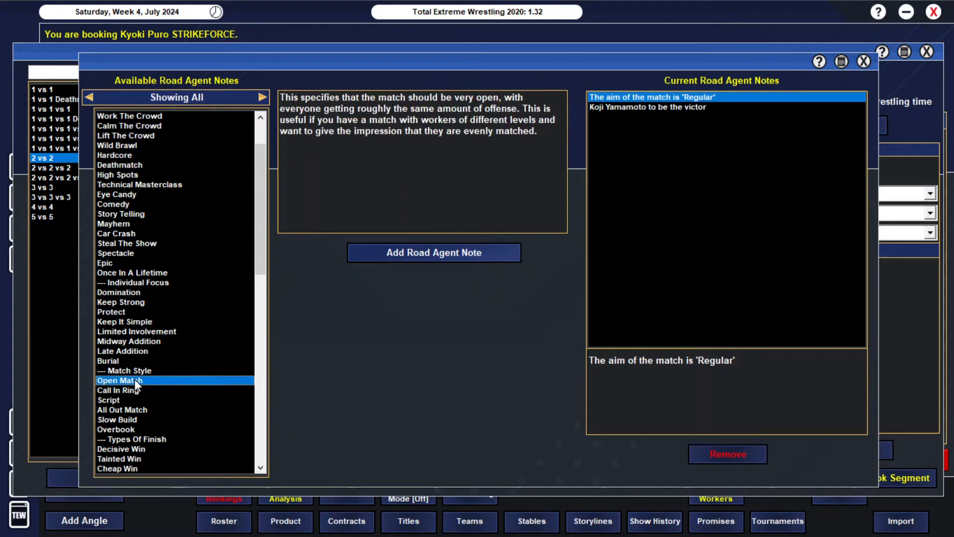
double_click(122, 410)
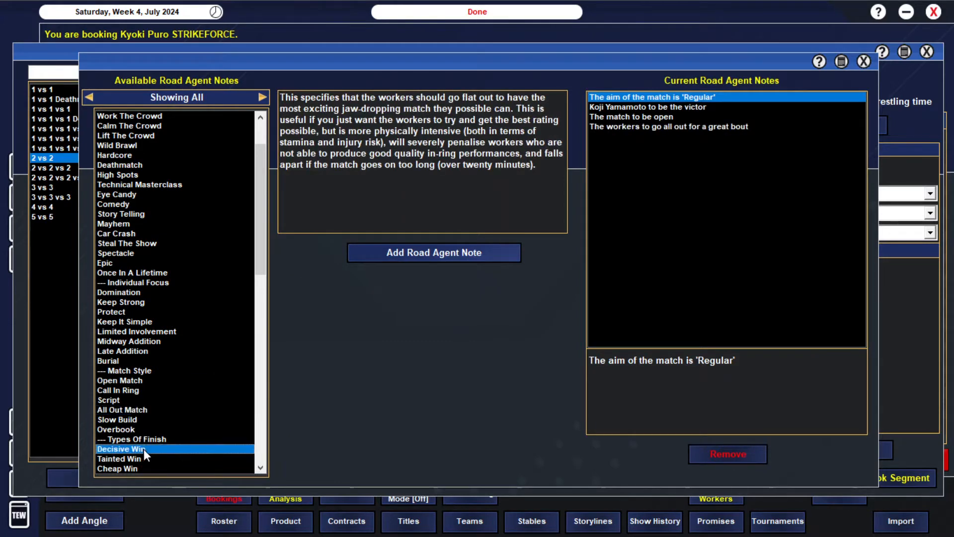
double_click(121, 448)
click(110, 145)
click(472, 284)
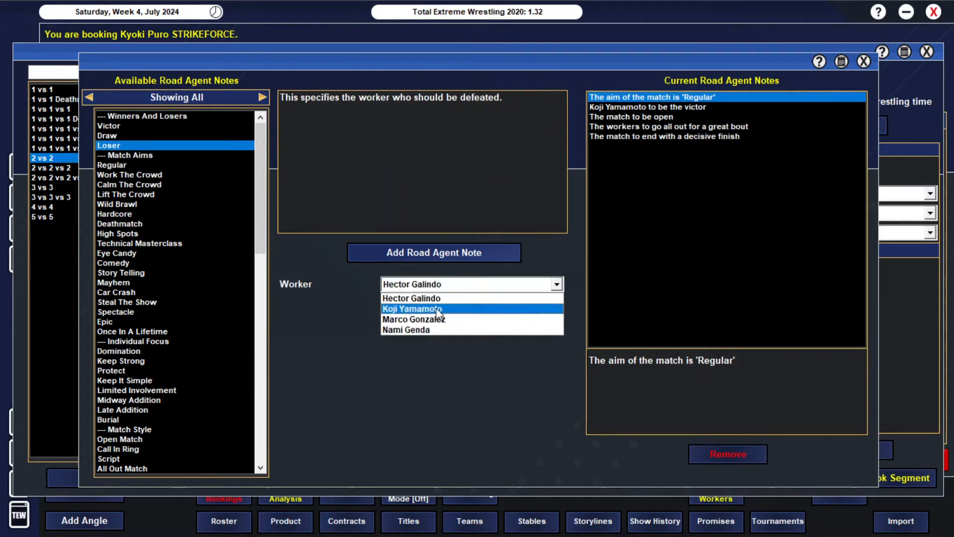
click(433, 319)
click(434, 252)
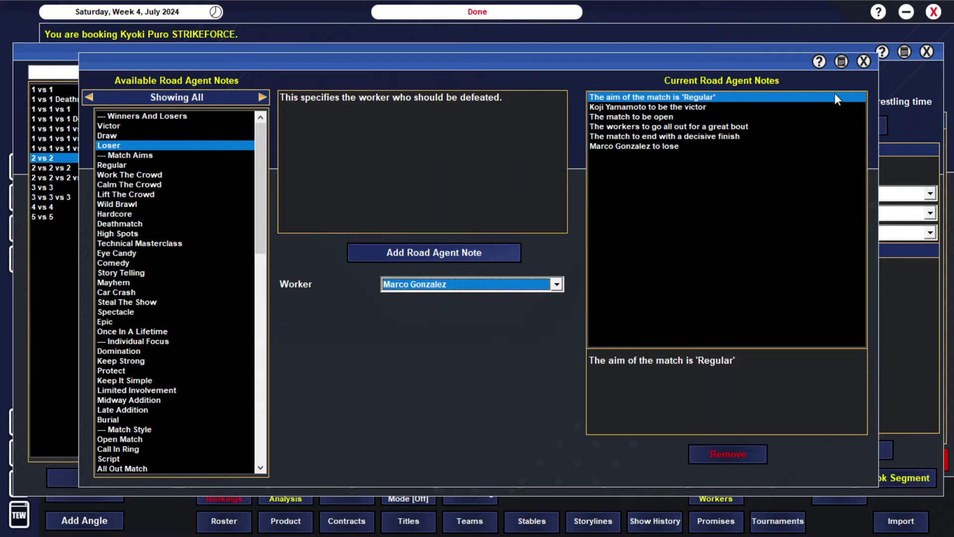
Step: Put the Kyoki Puroresu Tag Team title at stake and auto-name the segment
click(863, 62)
click(824, 194)
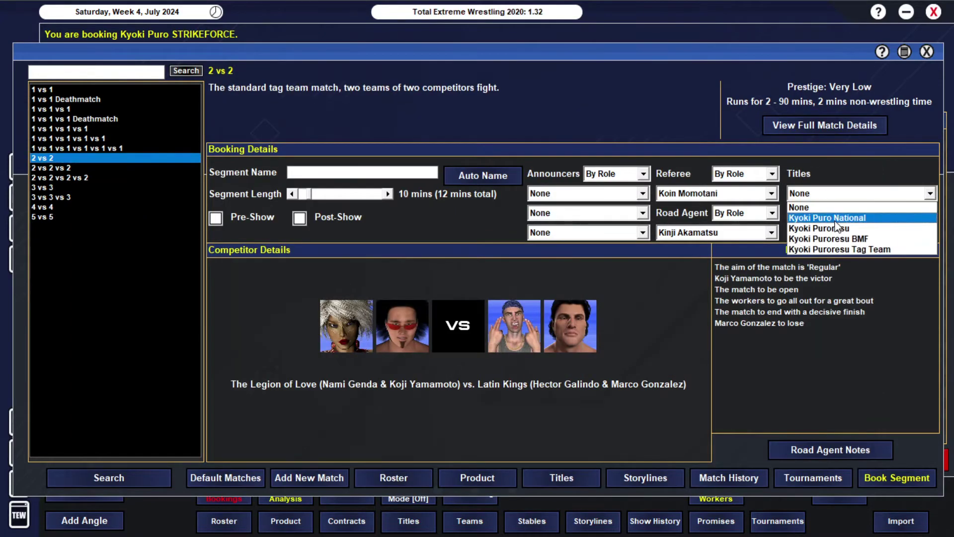
click(850, 252)
click(482, 175)
click(885, 473)
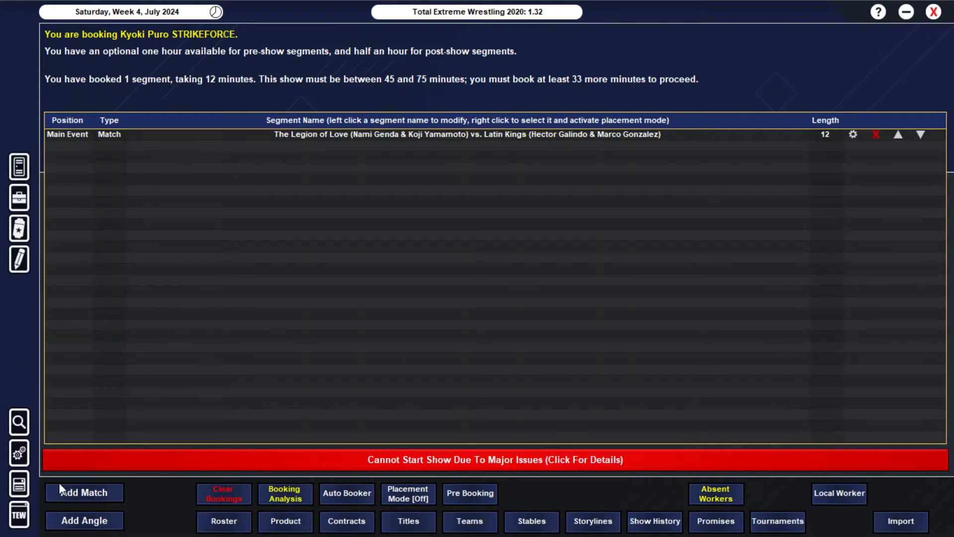
click(68, 495)
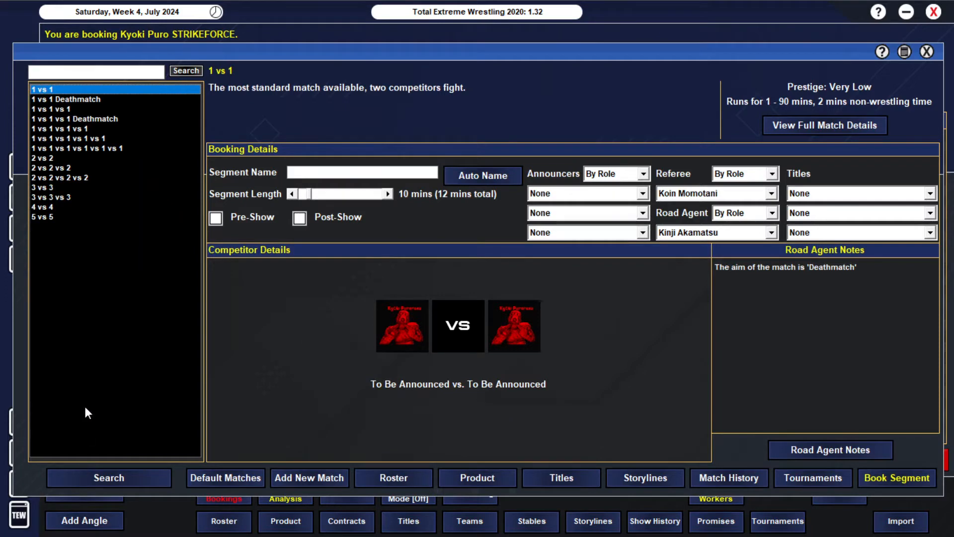
click(384, 273)
click(292, 219)
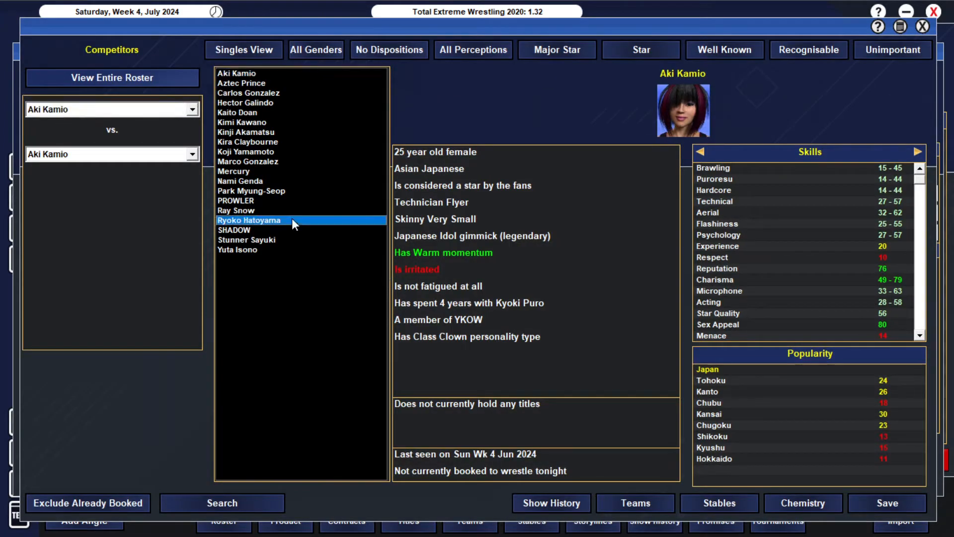
click(286, 210)
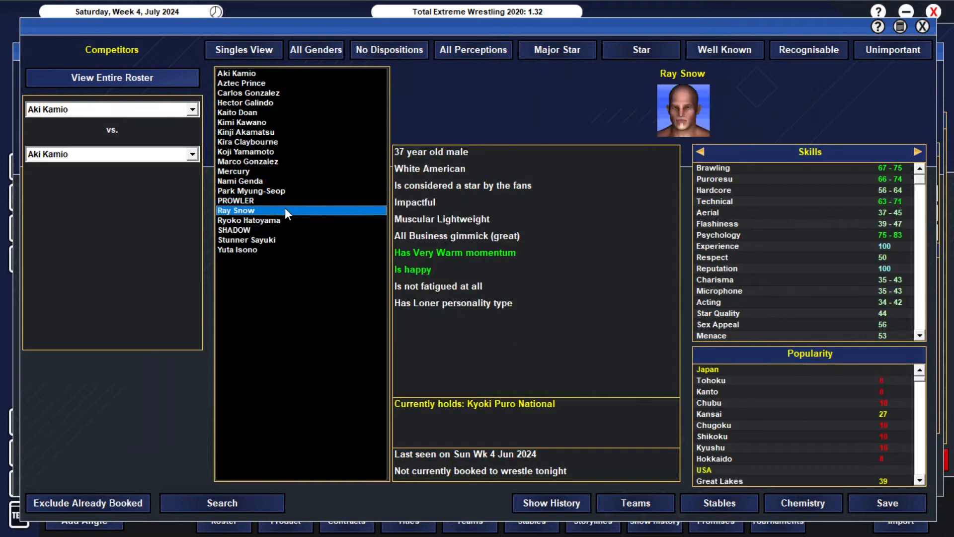
click(154, 113)
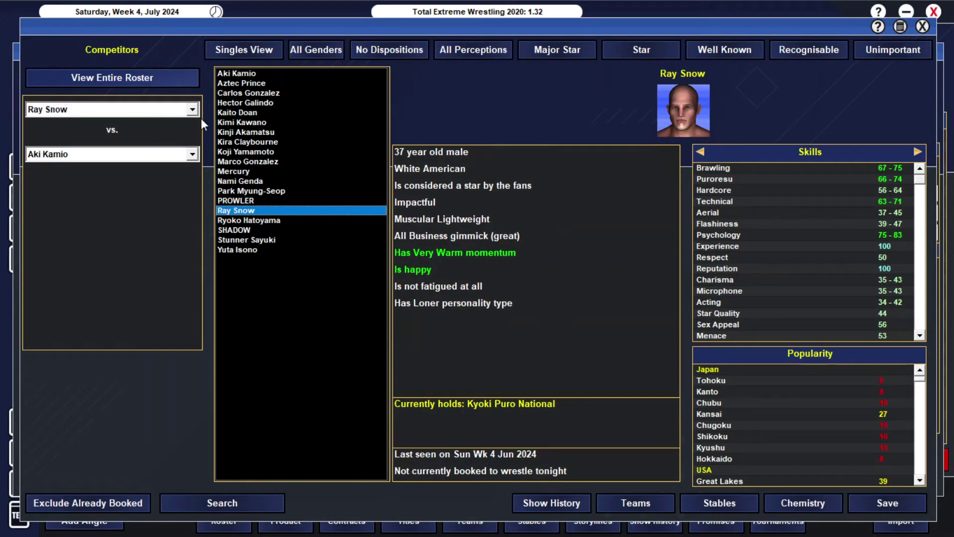
click(275, 191)
click(112, 153)
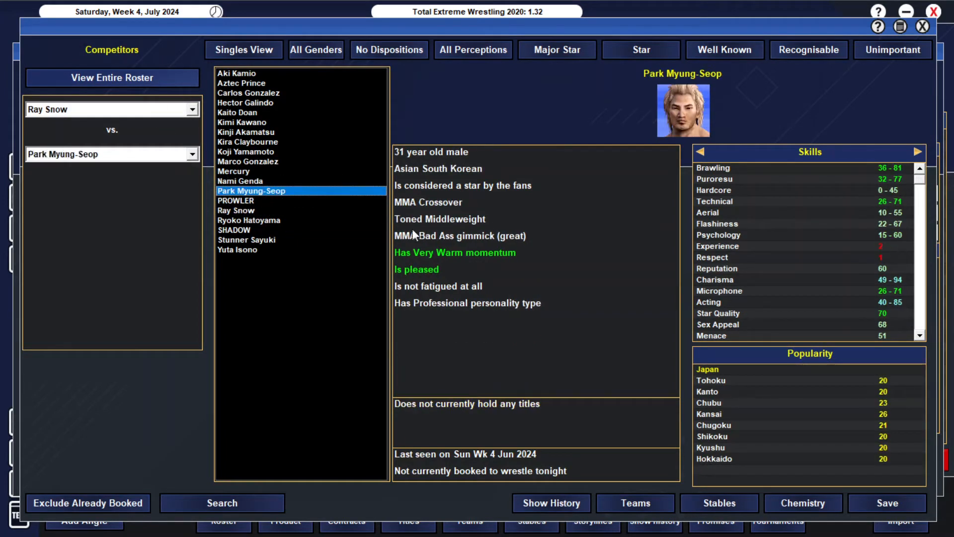
click(887, 502)
click(657, 150)
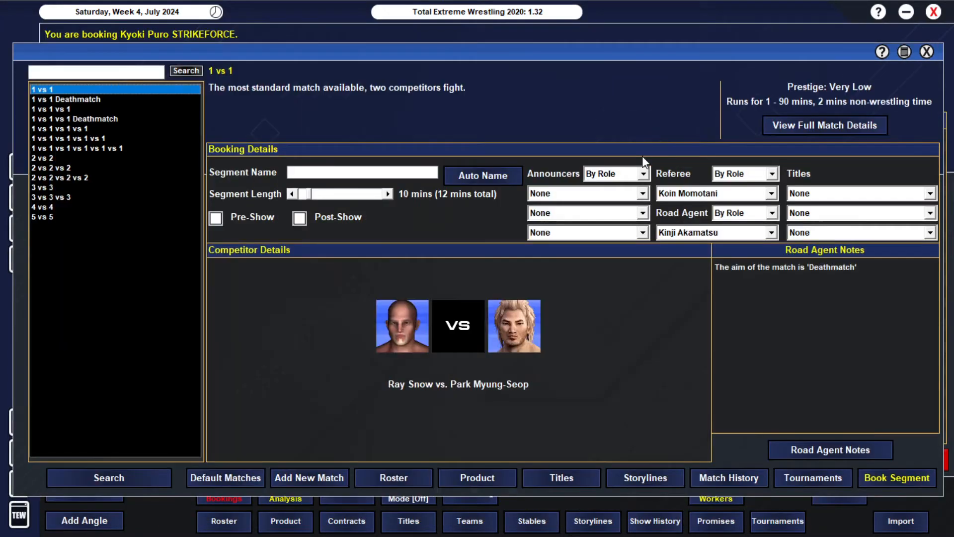
click(493, 174)
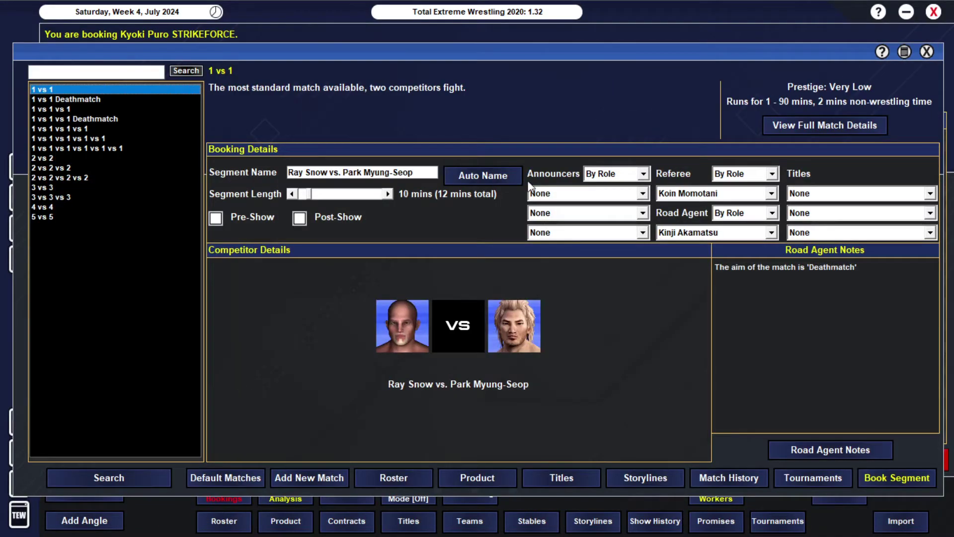
Step: Add road agent notes: Ray Snow wins, open, all-out, decisive finish, Regular aim
click(818, 450)
click(472, 284)
click(447, 308)
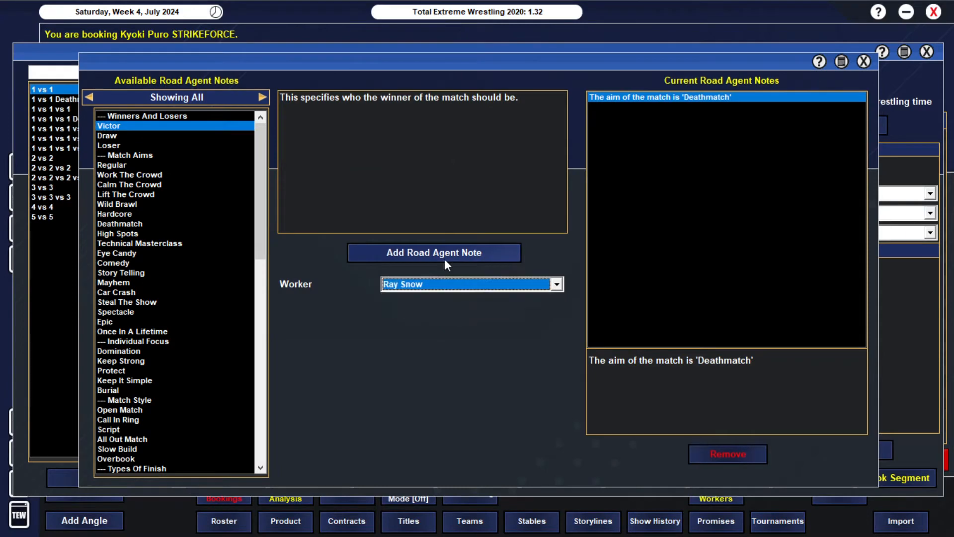
click(445, 257)
scroll(114, 321, down, 2)
double_click(119, 350)
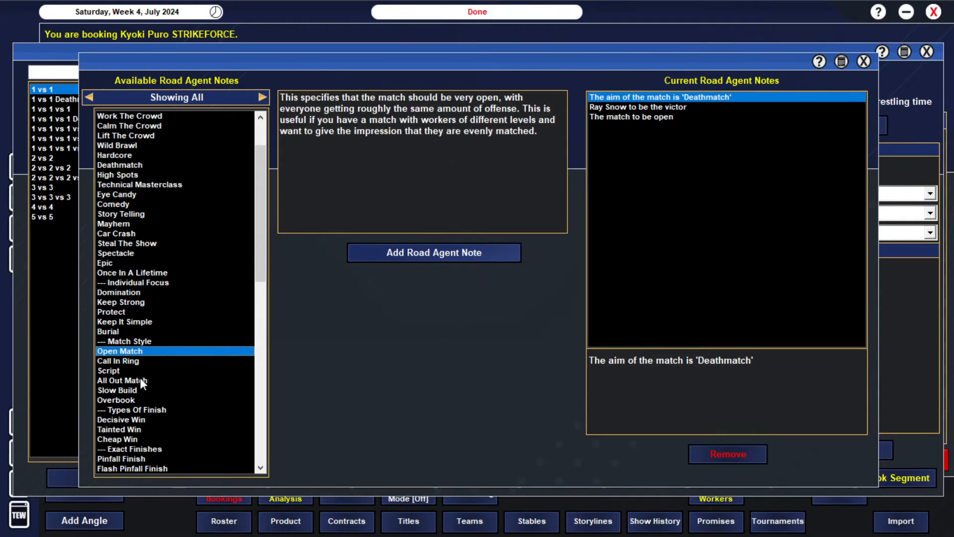
double_click(121, 380)
double_click(121, 419)
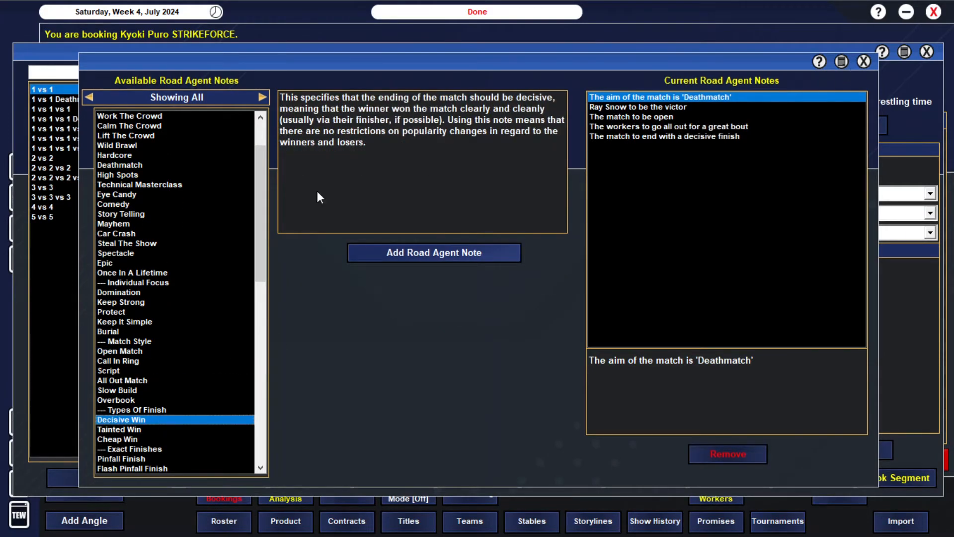
scroll(146, 192, up, 5)
double_click(142, 165)
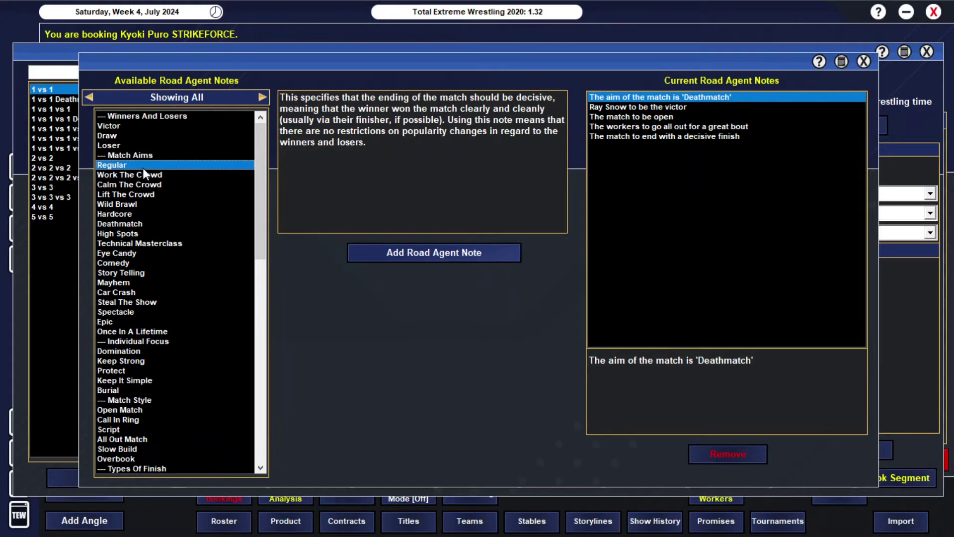
click(863, 61)
Step: Put the Kyoki Puro National title on the line and book the match onto the show
click(869, 478)
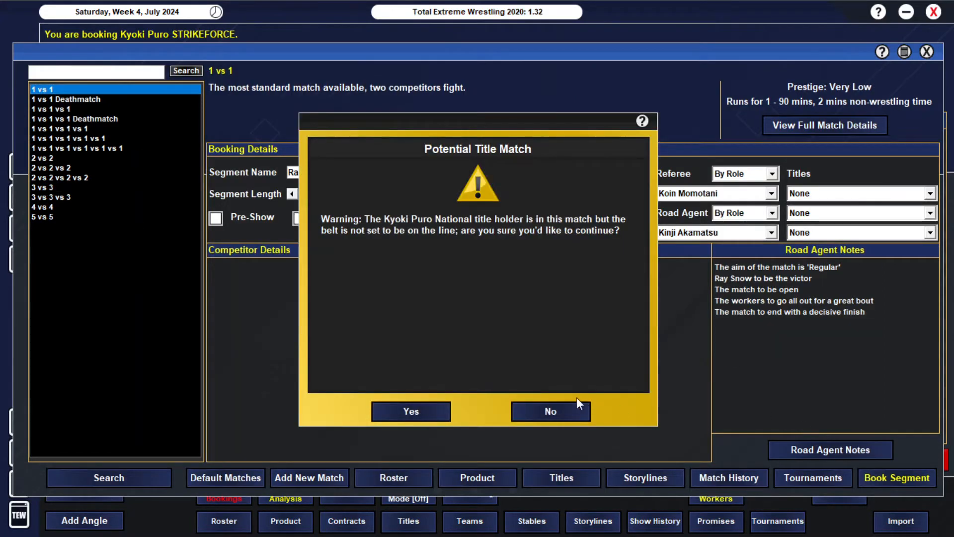
click(551, 411)
click(931, 194)
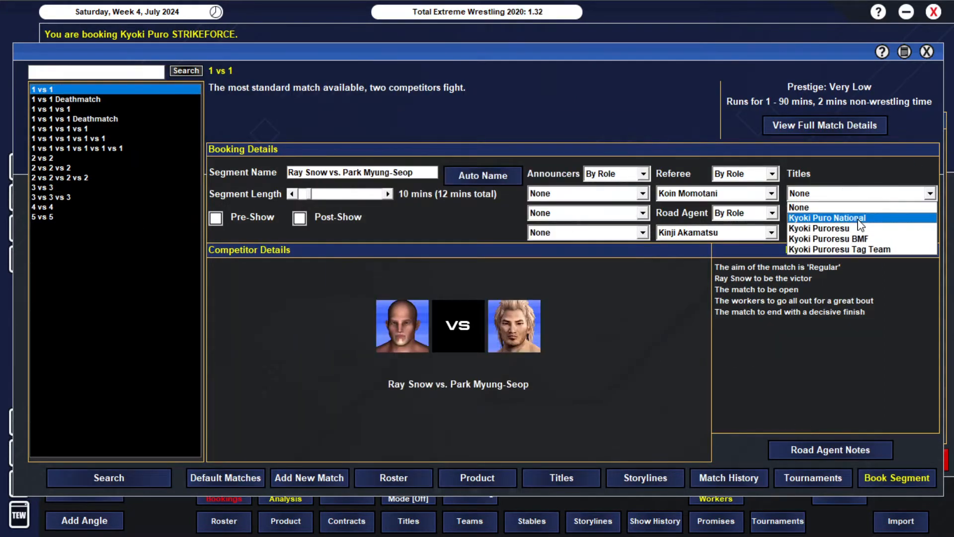
click(827, 218)
click(895, 478)
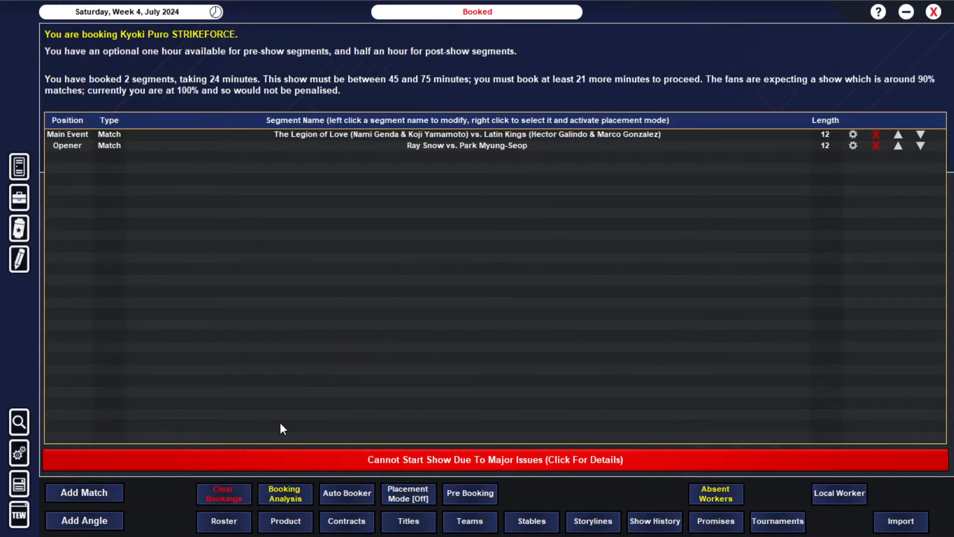
Step: Set up Aztec Prince vs. Carlos Gonzalez, save the pairing and auto-name the segment
click(116, 493)
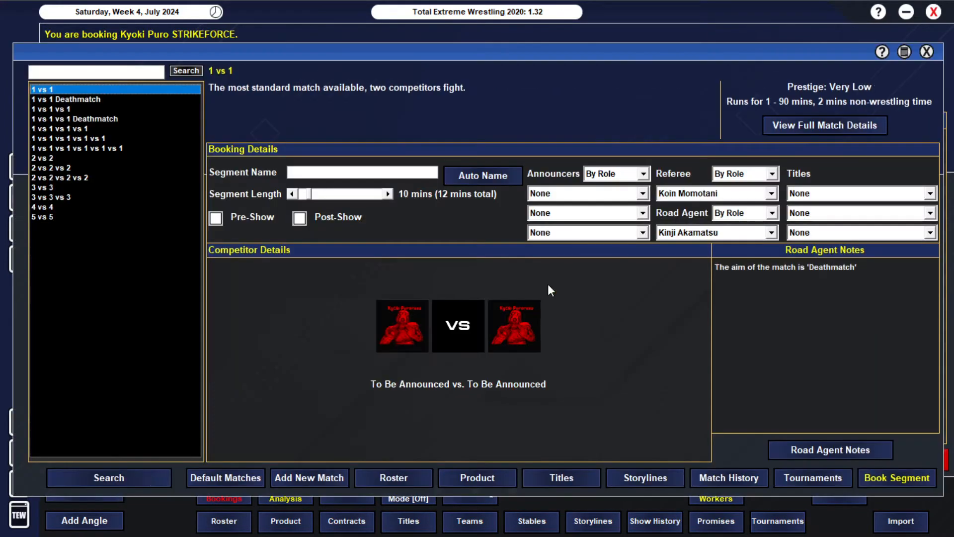
click(468, 320)
click(288, 84)
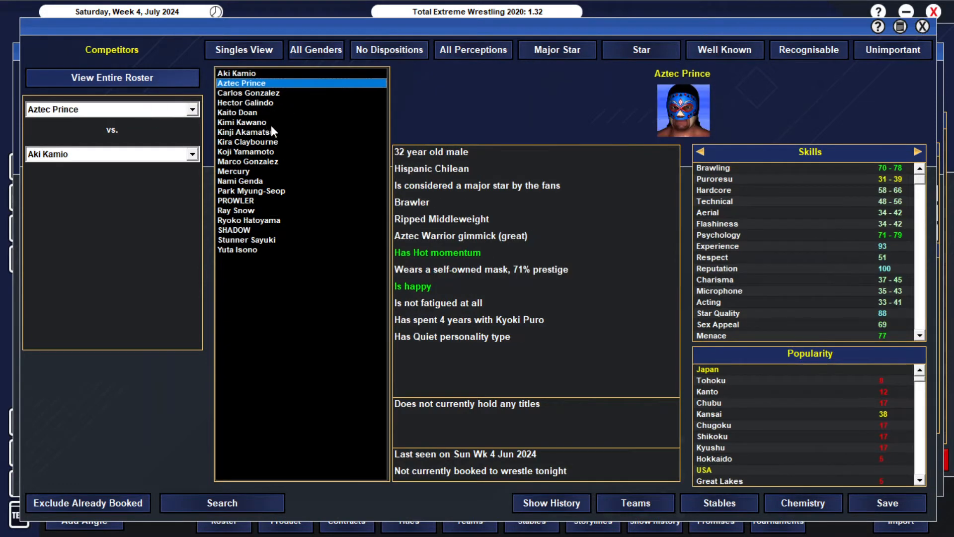
click(278, 93)
click(112, 154)
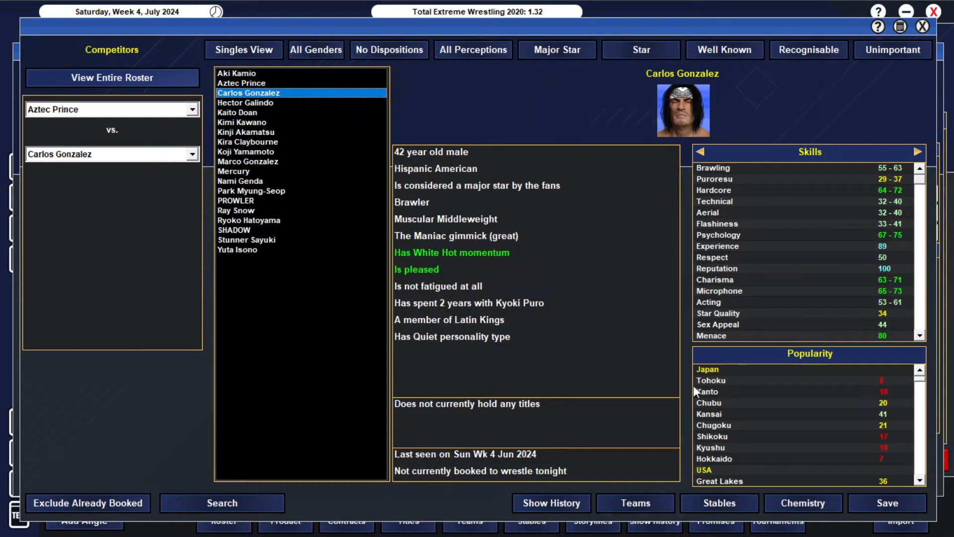
click(887, 503)
click(642, 154)
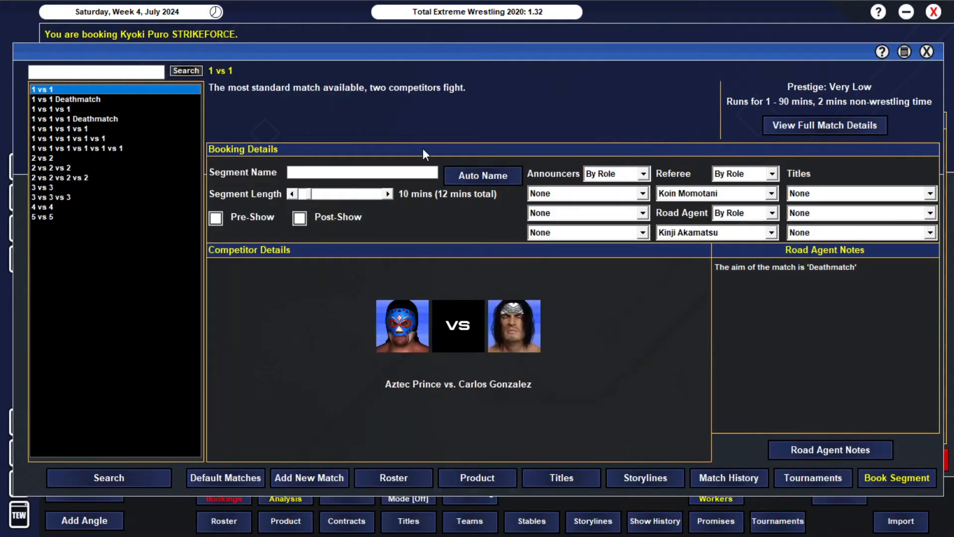
click(482, 174)
Step: Add road agent notes: Aztec Prince wins, Regular aim, open, all-out, decisive finish
click(830, 449)
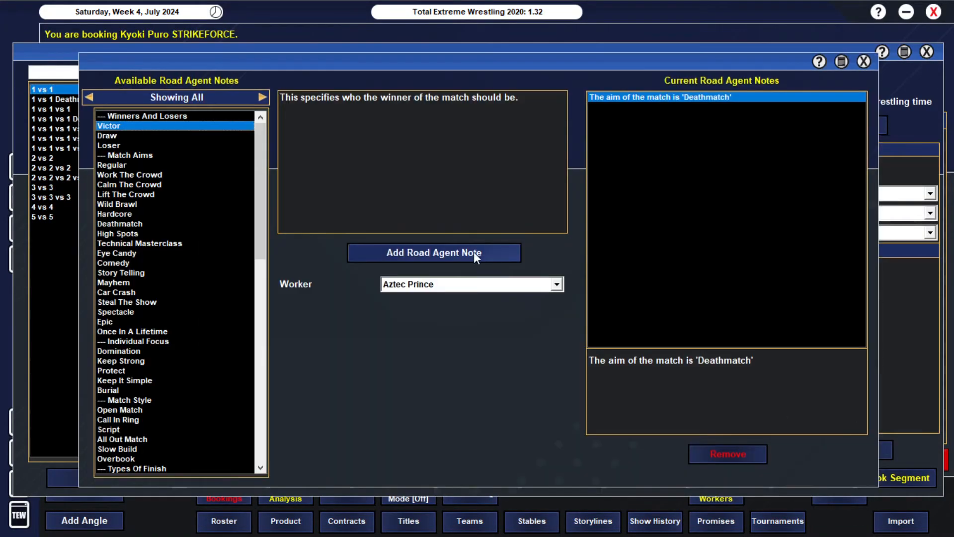
click(434, 252)
click(113, 165)
double_click(128, 160)
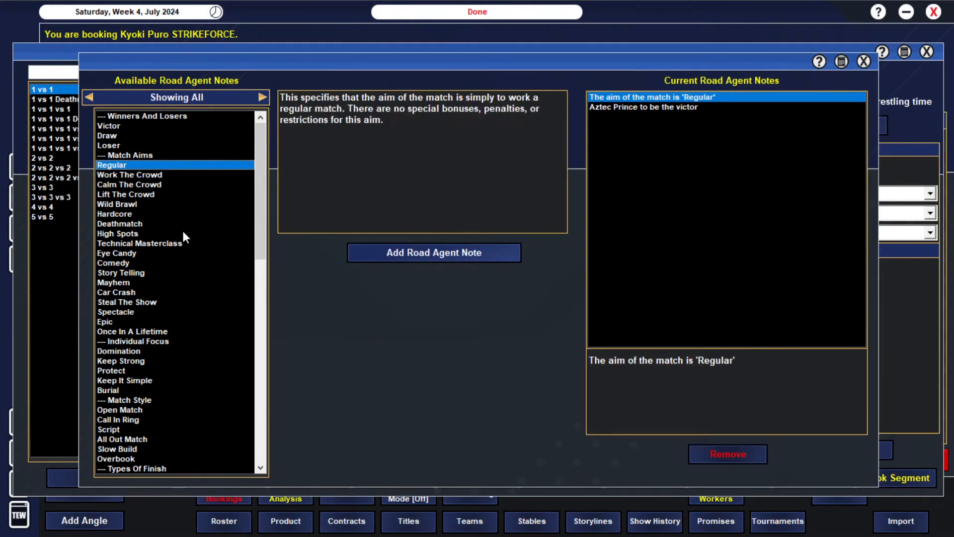
scroll(158, 227, down, 3)
double_click(136, 322)
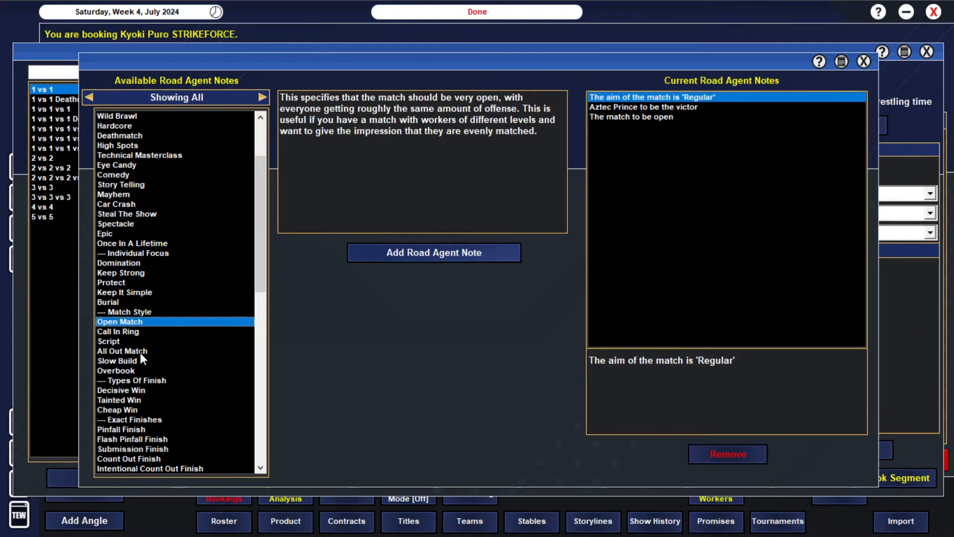
double_click(123, 352)
double_click(121, 390)
click(842, 61)
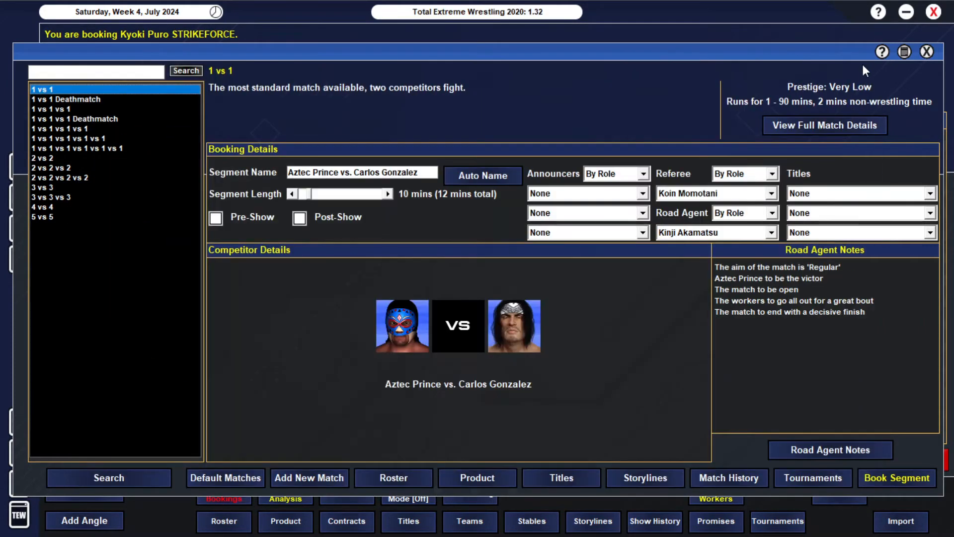
Step: Set the match to 12 minutes, book it and move it up to main event
click(387, 193)
click(896, 477)
click(899, 158)
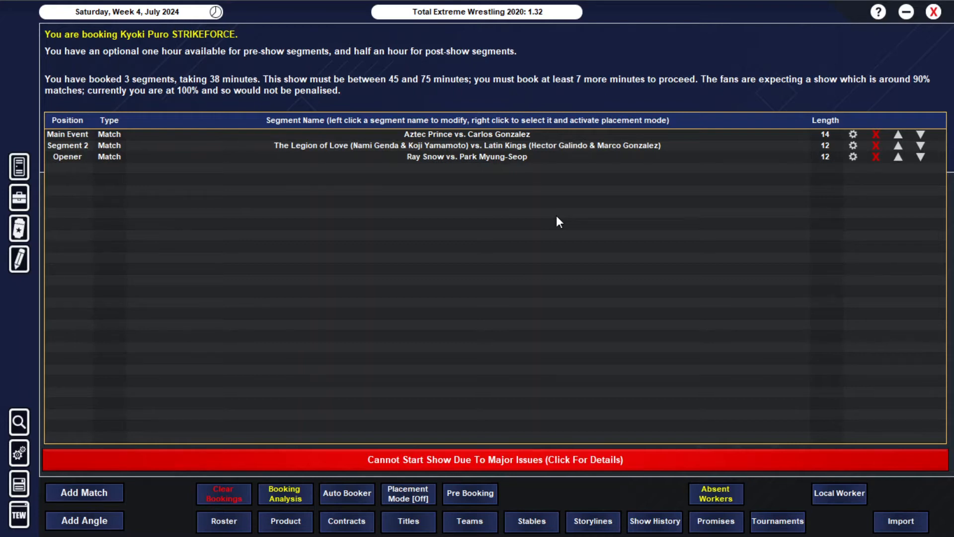
click(223, 520)
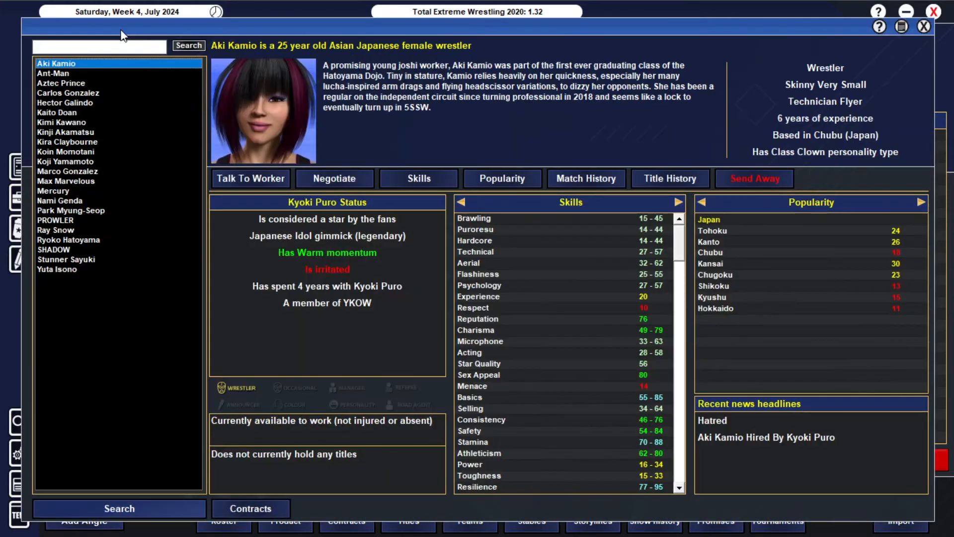
click(89, 84)
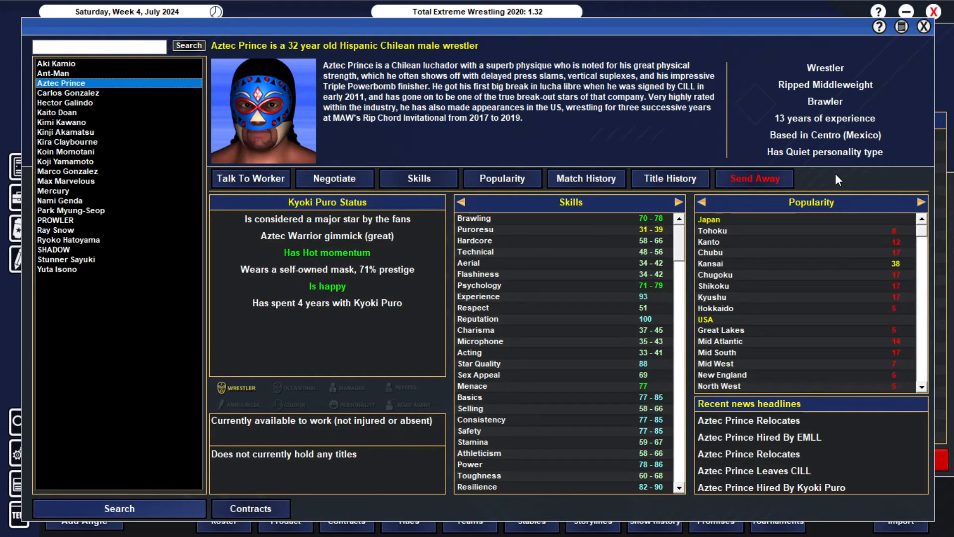
click(923, 27)
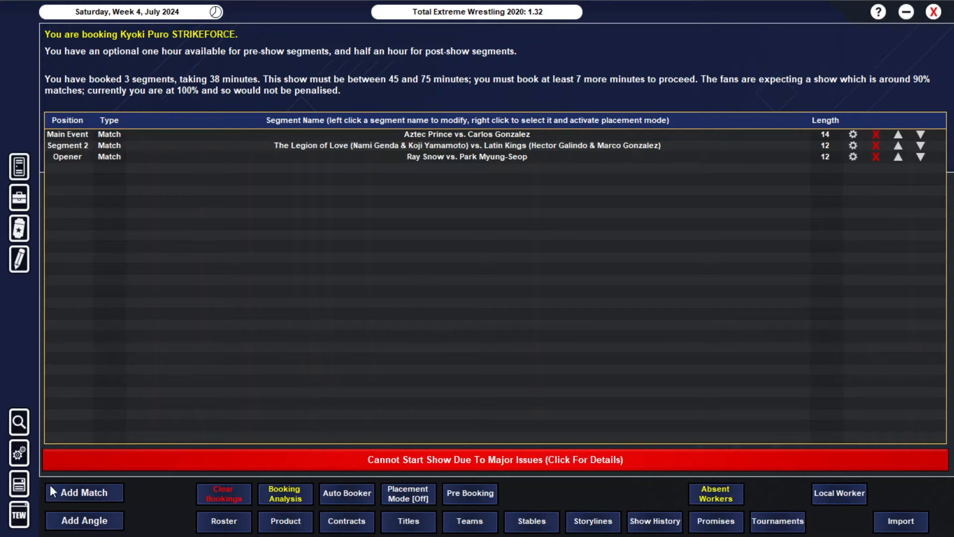
Step: Pair Aki Kamio with Stunner Sayuki, then decline the booking at the poor-chemistry warning
click(83, 492)
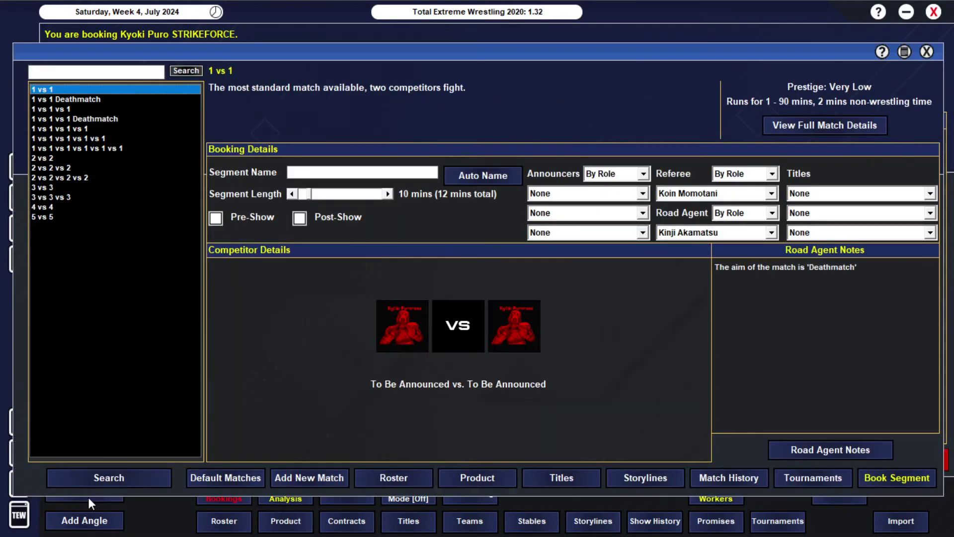
click(458, 326)
click(279, 84)
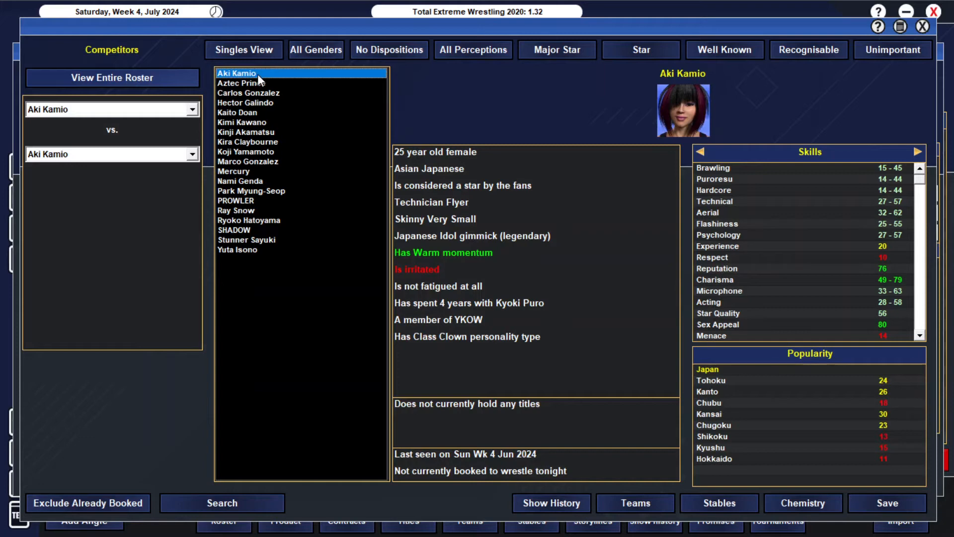
click(253, 240)
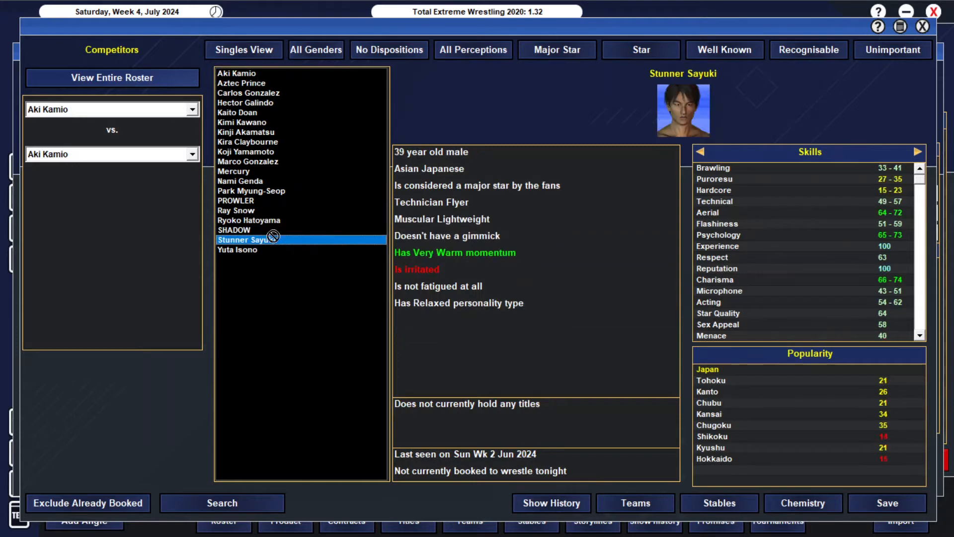
drag(156, 149, 156, 153)
click(887, 503)
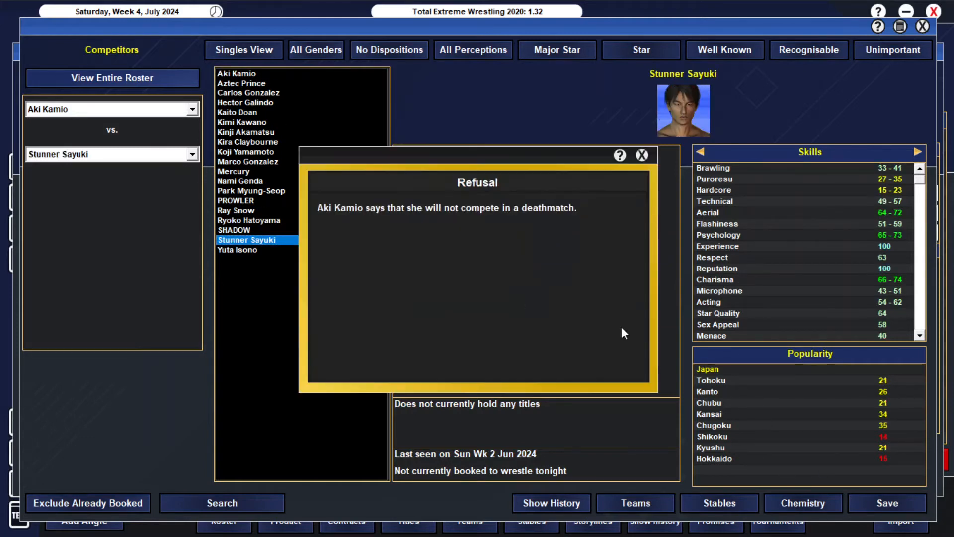
click(643, 155)
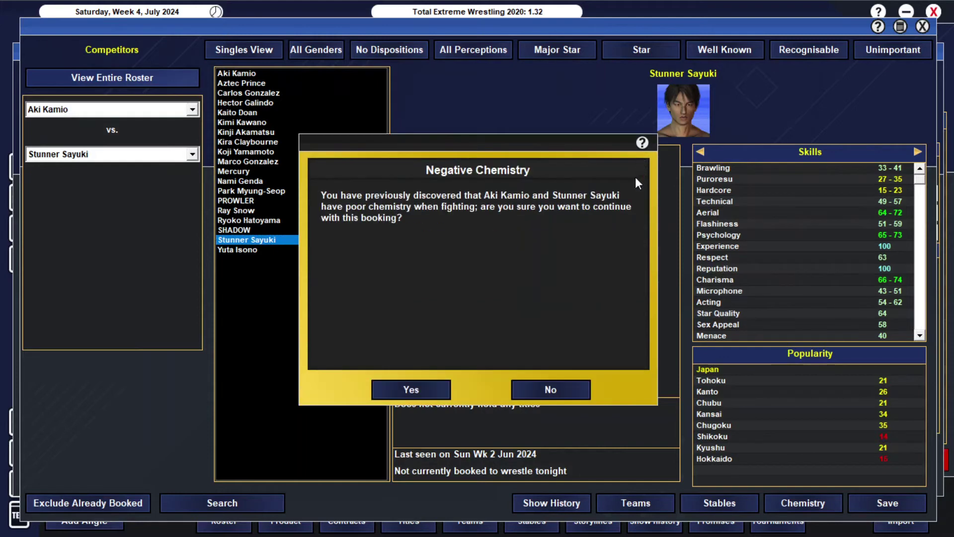
click(546, 393)
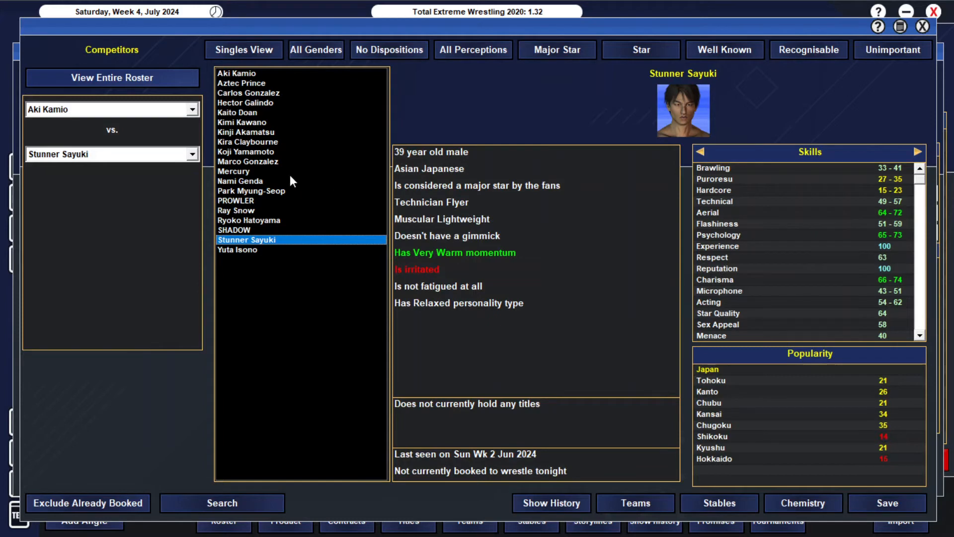
click(114, 499)
click(246, 151)
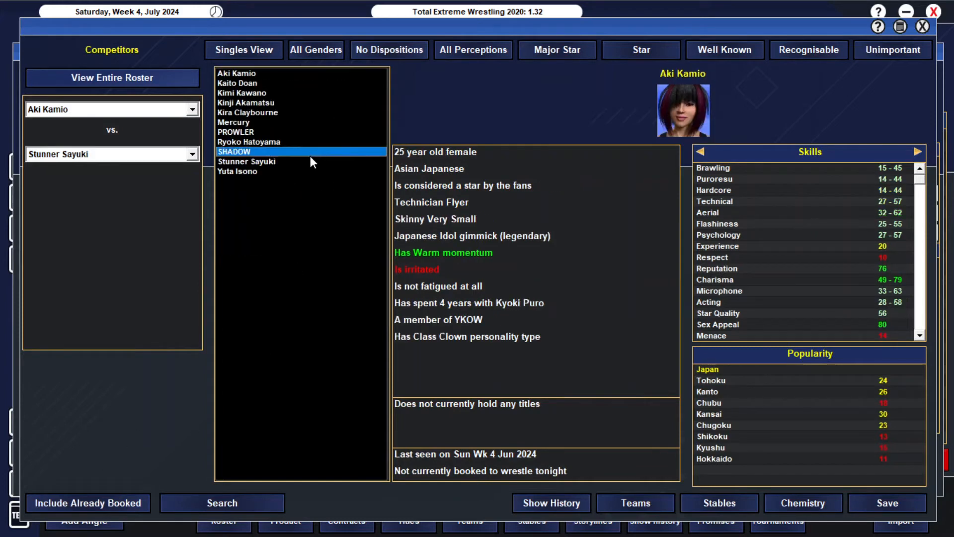
click(300, 171)
click(296, 122)
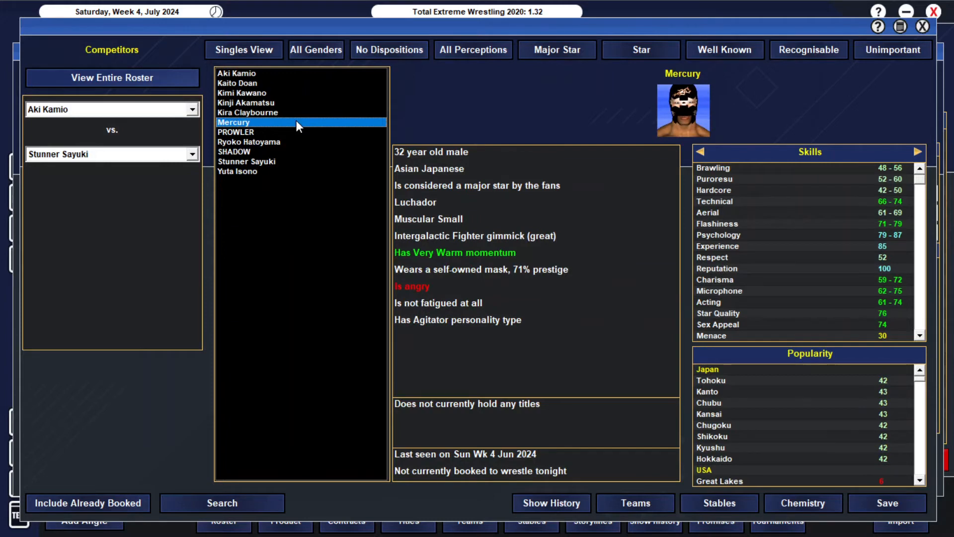
drag(291, 112, 283, 83)
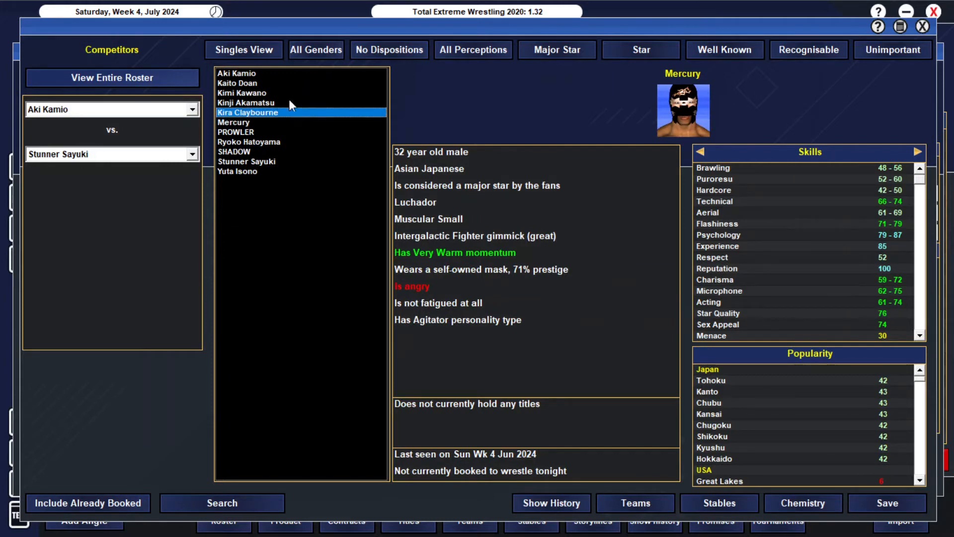
click(922, 28)
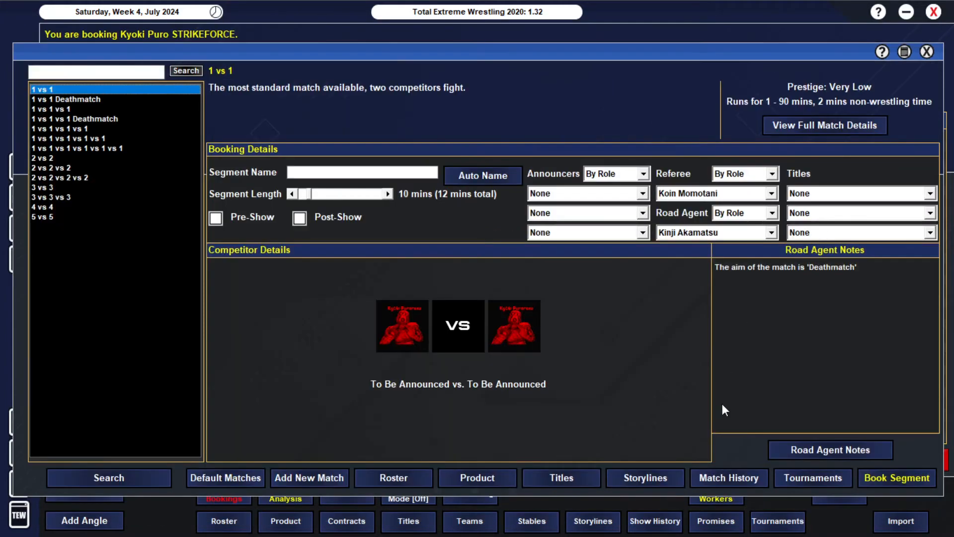
click(926, 52)
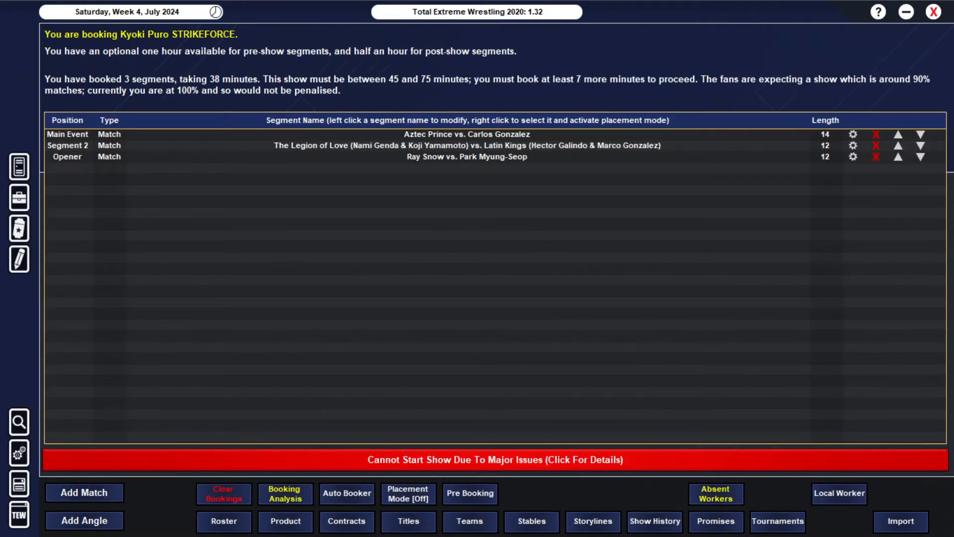
Step: Review Highway to Destruction and Supershow of Destruction results in Show History, then close it
click(655, 521)
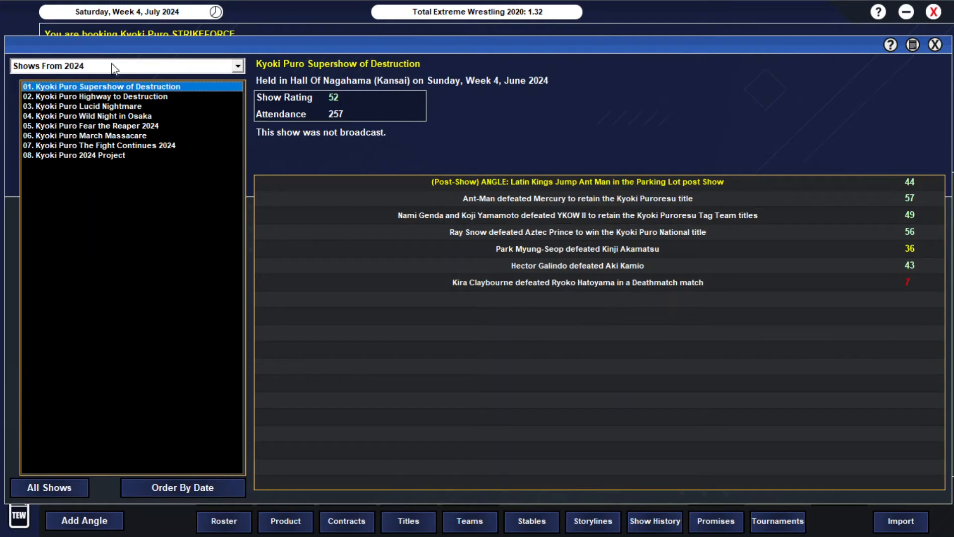
click(132, 99)
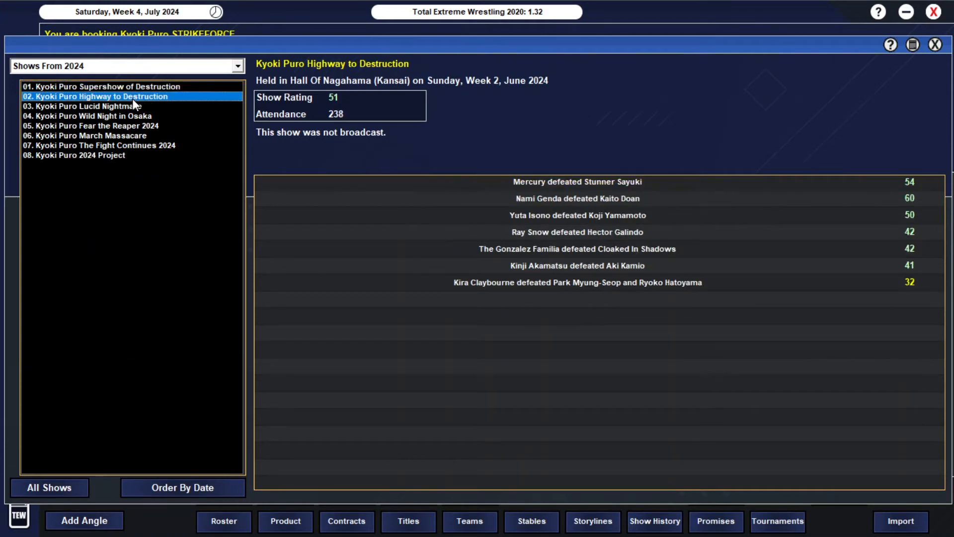
key(Up)
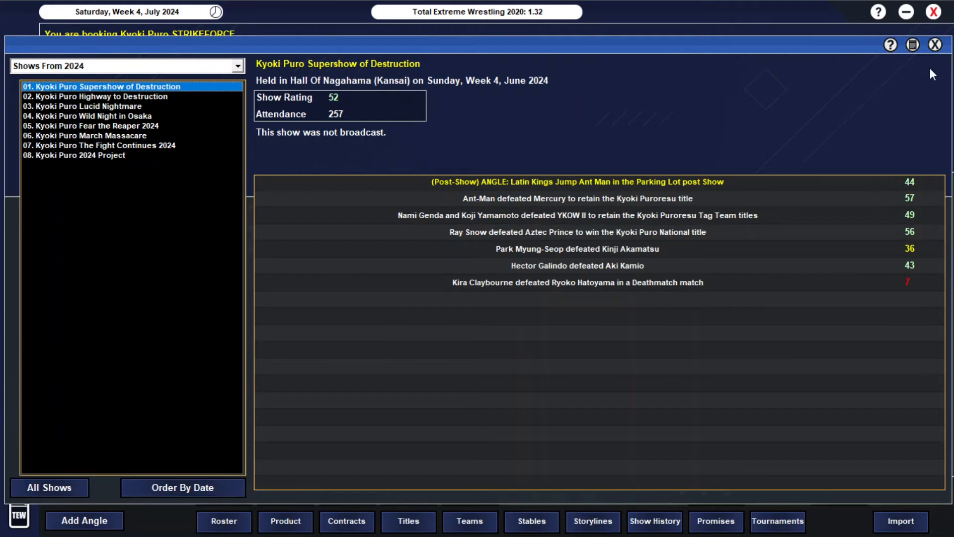
click(935, 45)
Step: Start a new match and trial a Mercury vs. Stunner Sayuki pairing, reviewing profiles and their previous matches
click(86, 491)
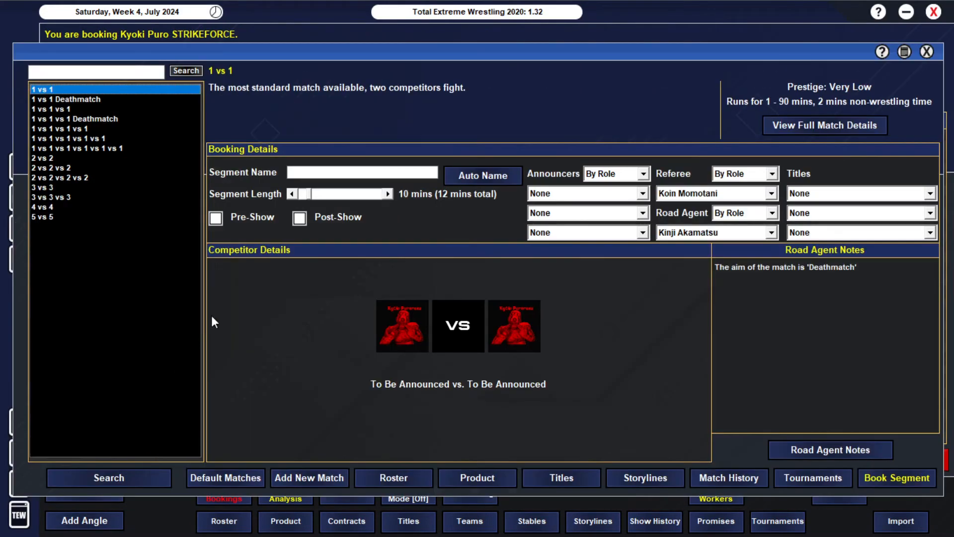
click(445, 322)
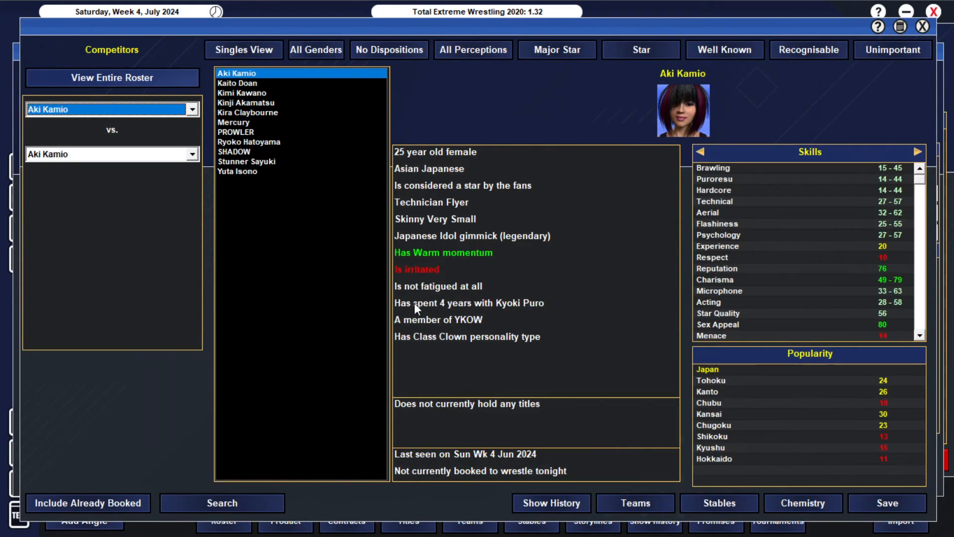
click(272, 92)
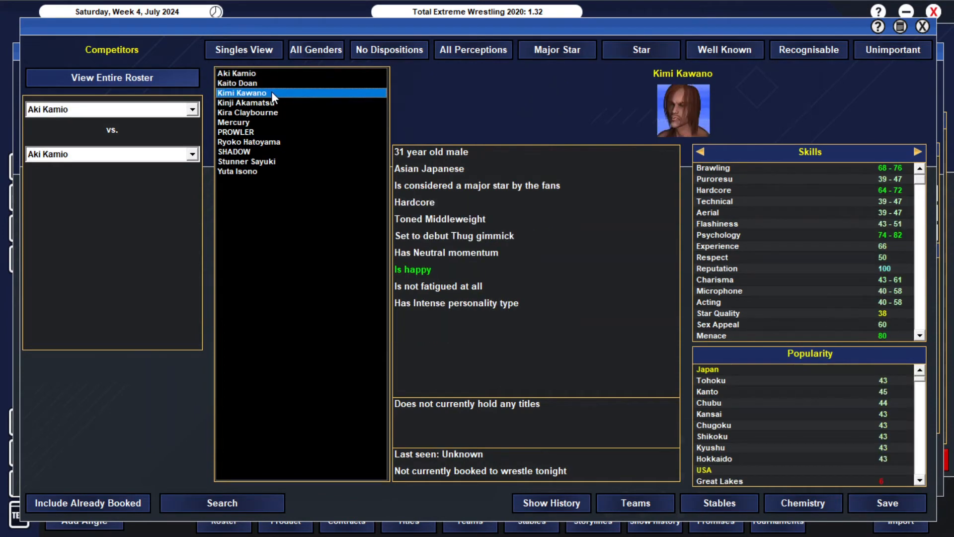
click(280, 120)
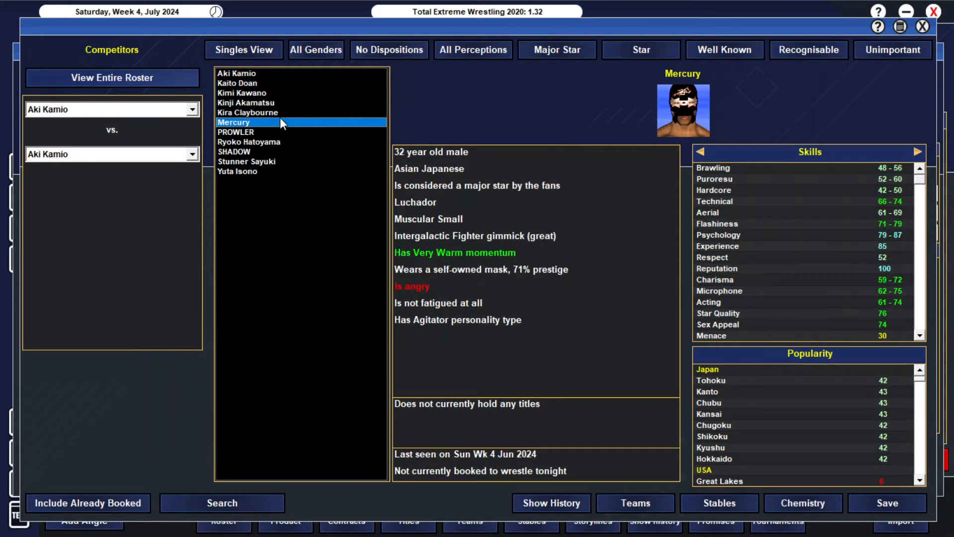
click(289, 143)
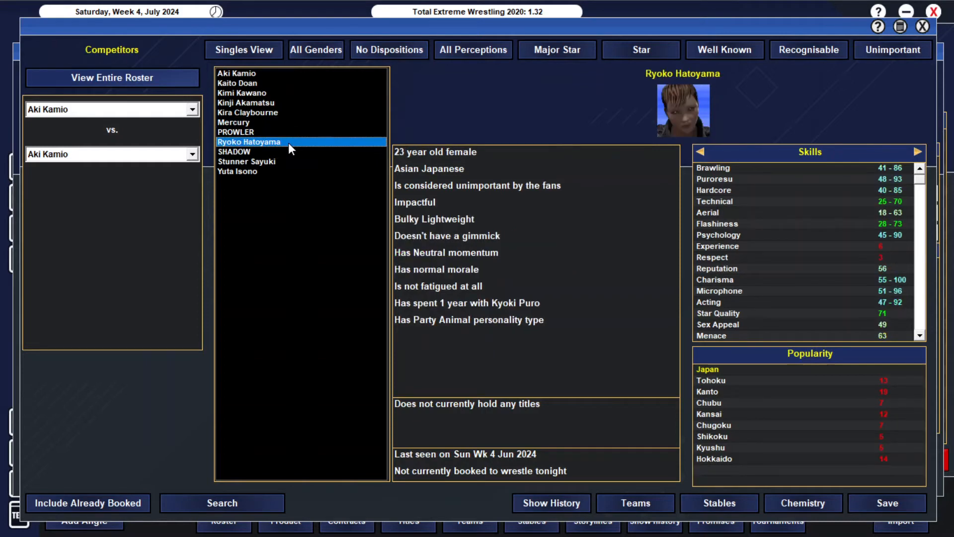
click(278, 152)
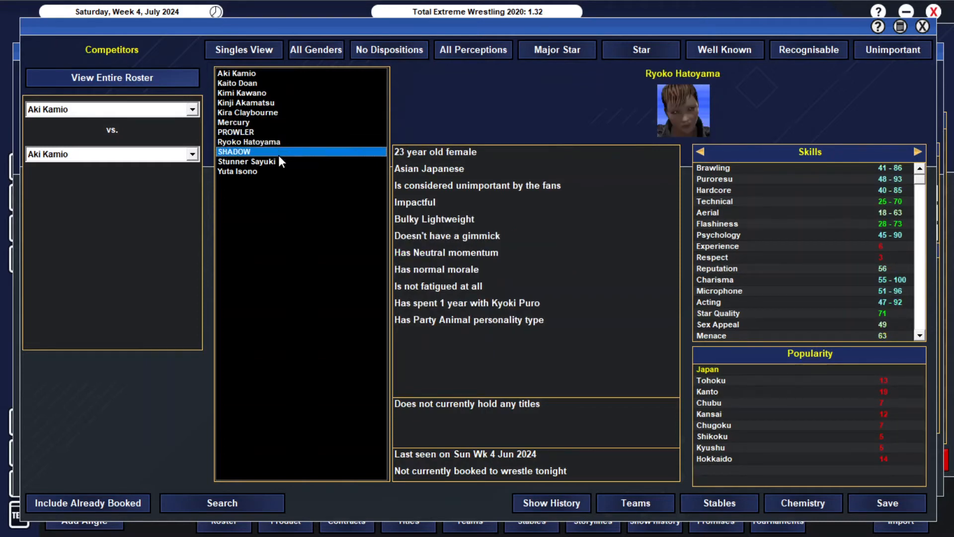
double_click(279, 162)
double_click(287, 124)
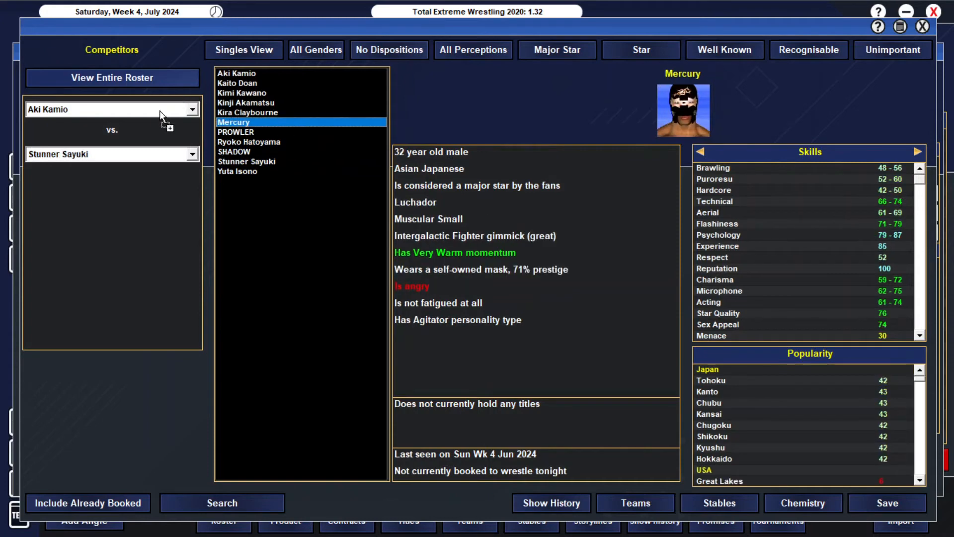
click(886, 503)
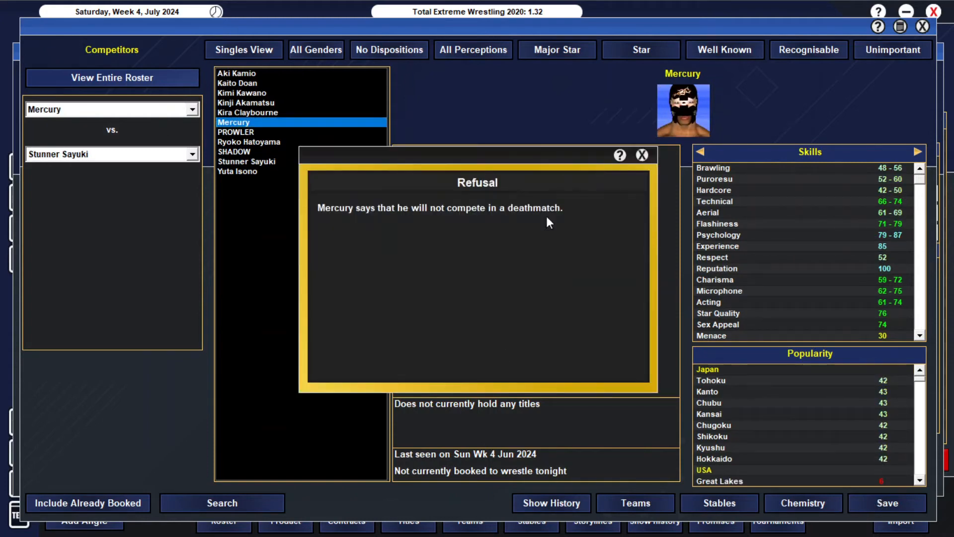
click(642, 155)
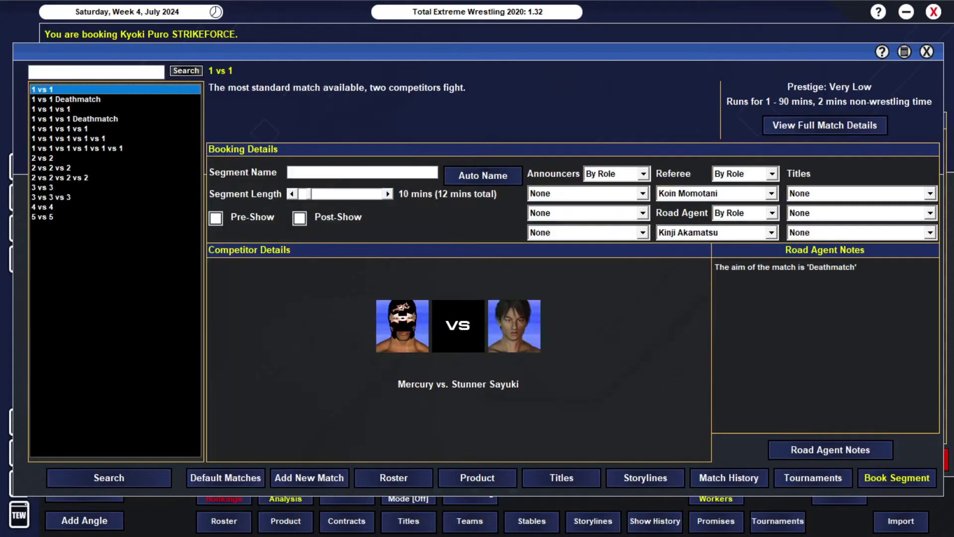
click(732, 485)
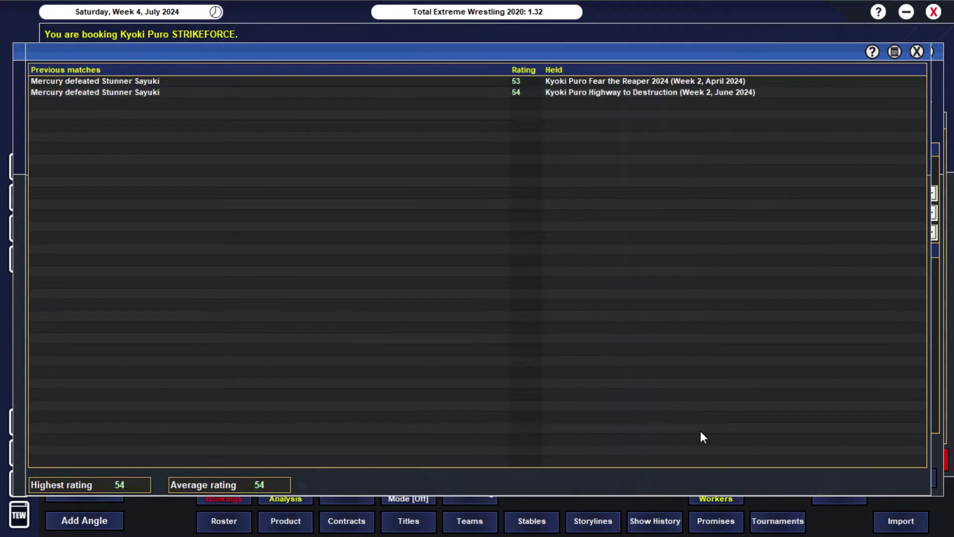
click(918, 50)
Step: Swap Mercury for Ryoko Hatoyama, save Hatoyama vs. Stunner Sayuki and auto-name the segment
click(475, 335)
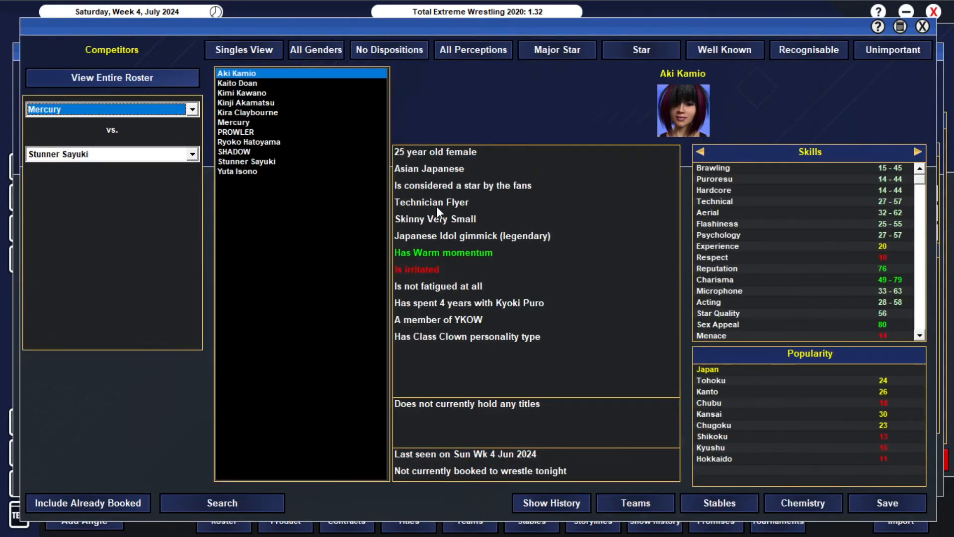
click(257, 142)
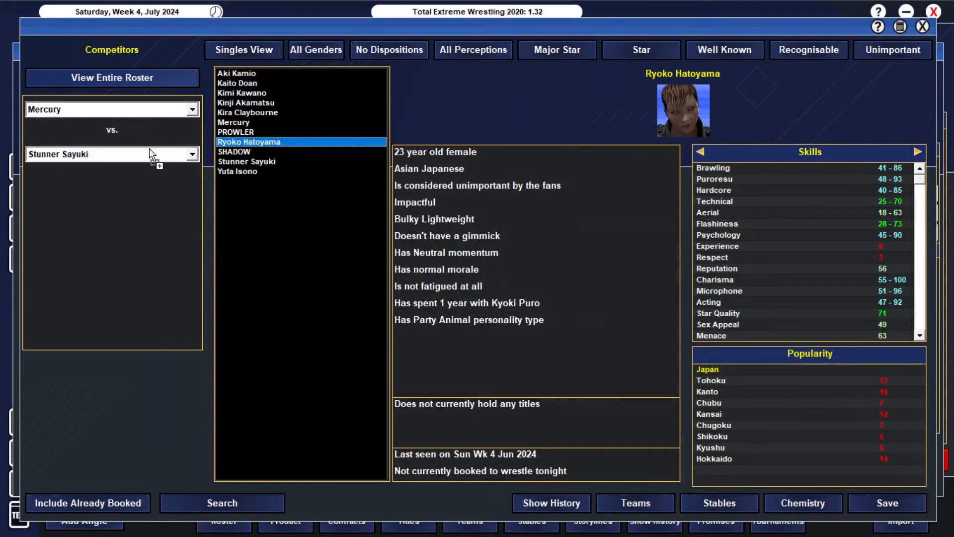
drag(120, 107, 149, 120)
click(911, 504)
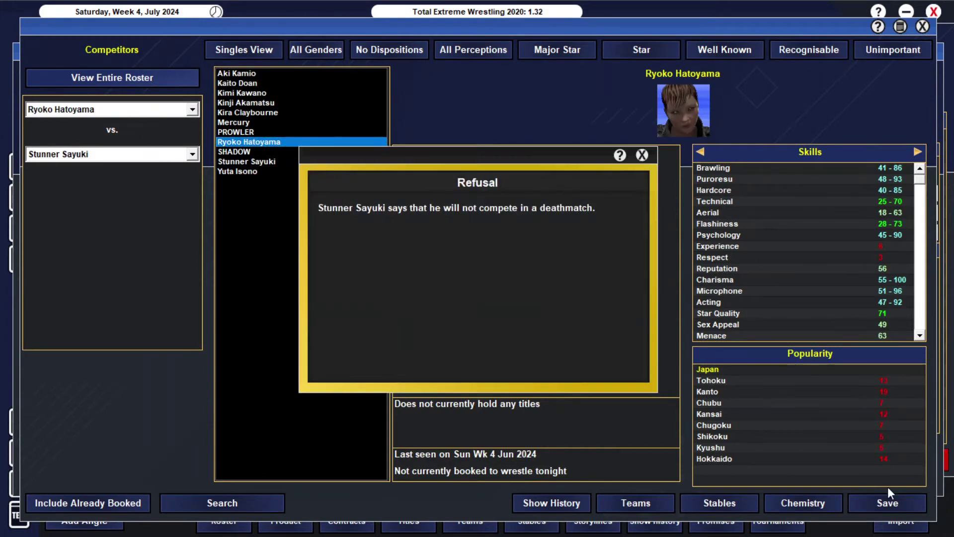
click(639, 155)
click(484, 176)
Step: In Road Agent Notes set a Regular aim, Open Match, and Stunner Sayuki as victor instead of Hatoyama
click(831, 449)
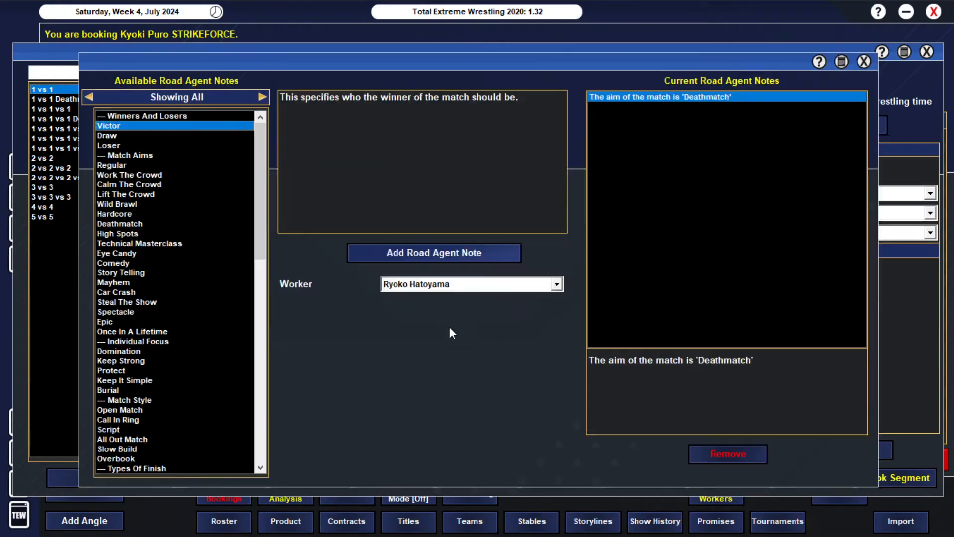
click(420, 257)
scroll(179, 273, down, 3)
double_click(129, 350)
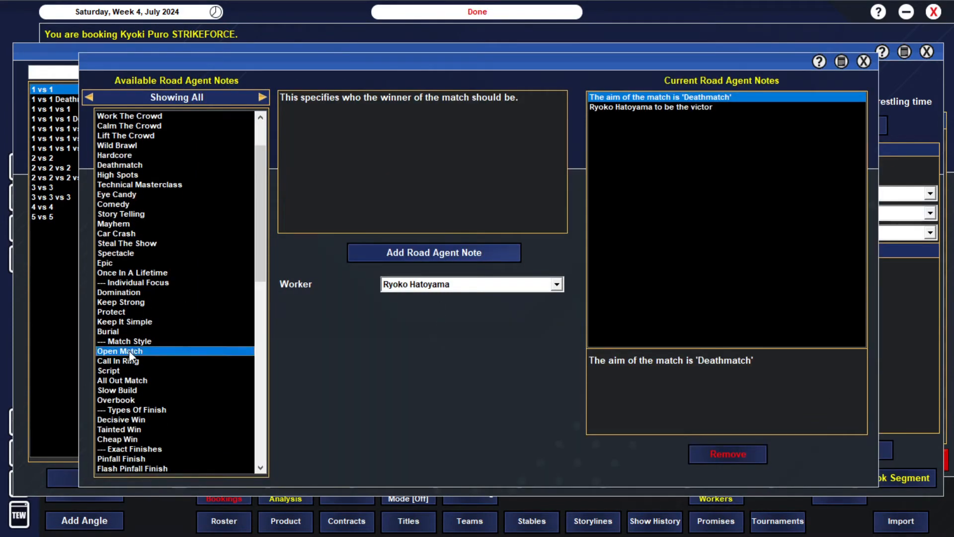
double_click(691, 107)
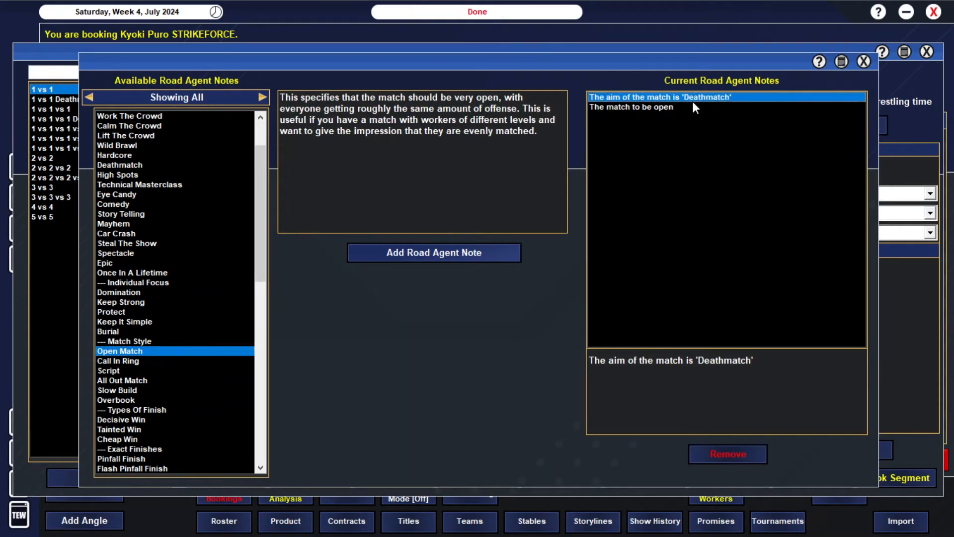
scroll(102, 227, up, 2)
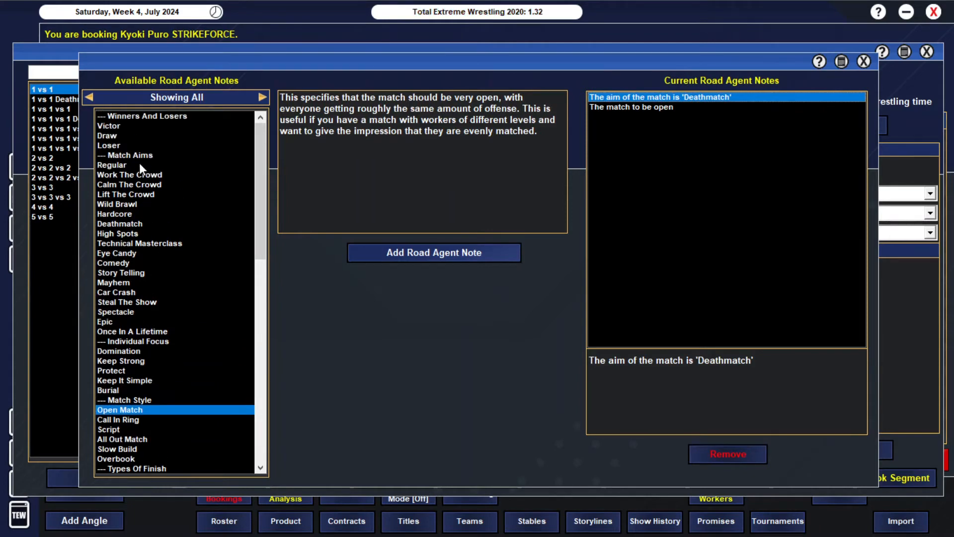
double_click(112, 164)
click(109, 125)
click(556, 284)
click(495, 308)
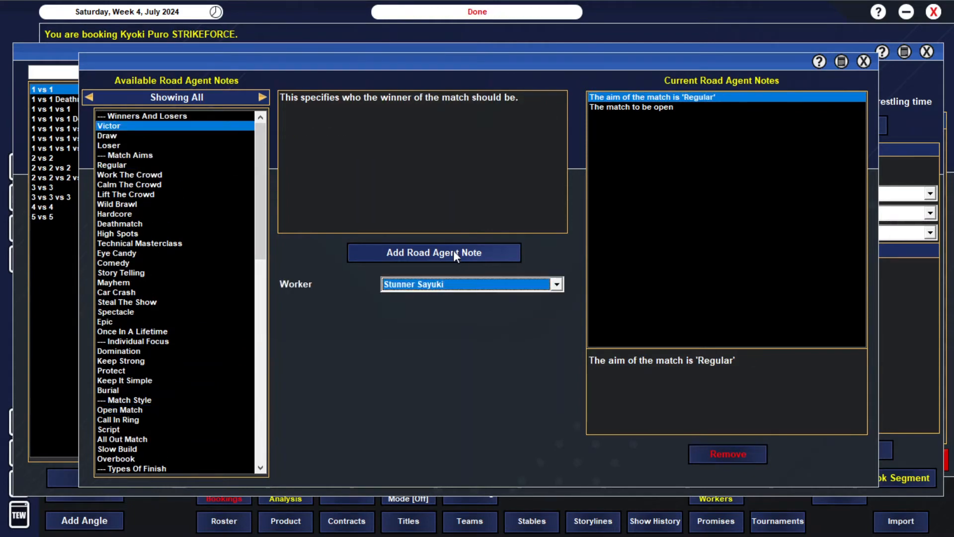
click(454, 252)
scroll(158, 299, down, 3)
scroll(149, 343, down, 2)
Step: Add All Out Match and Decisive Win notes and book the match onto the show
double_click(122, 380)
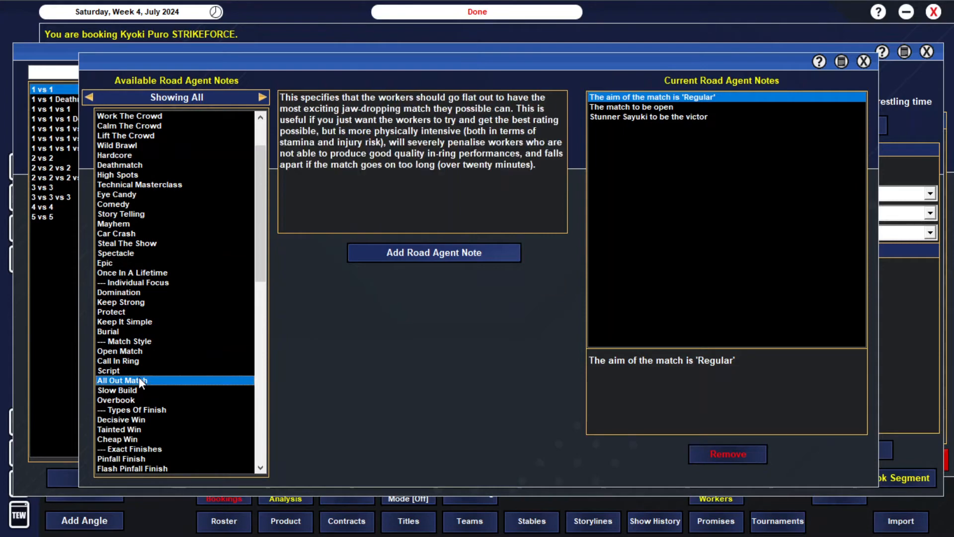
double_click(120, 420)
click(864, 62)
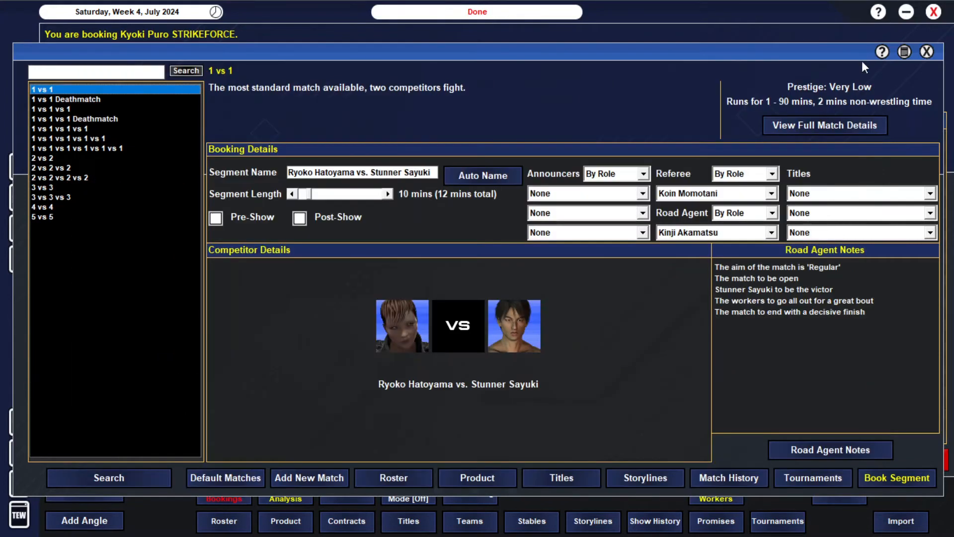
click(897, 477)
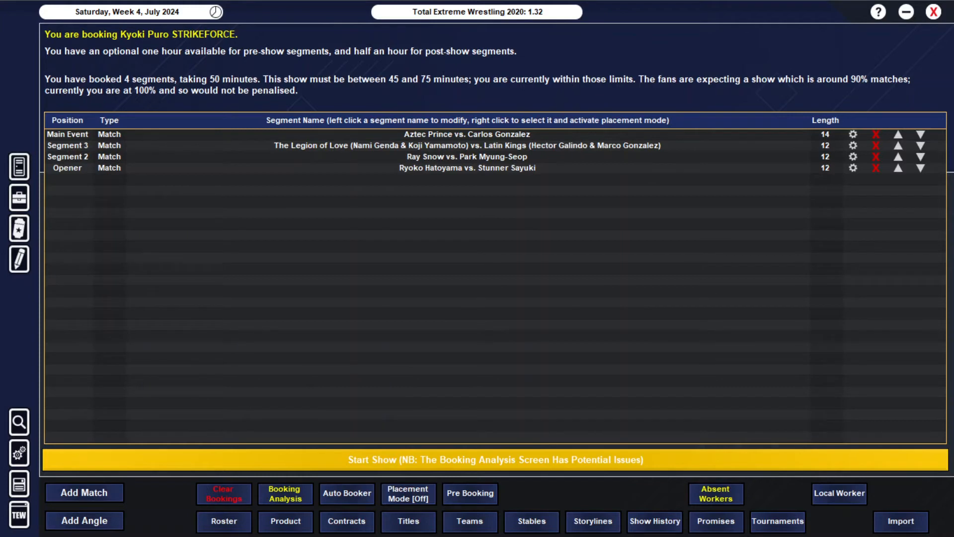
Step: Set up a 2 vs 2 tag match between Cloaked In Shadows and YKOW II from the Tag Team View
click(102, 499)
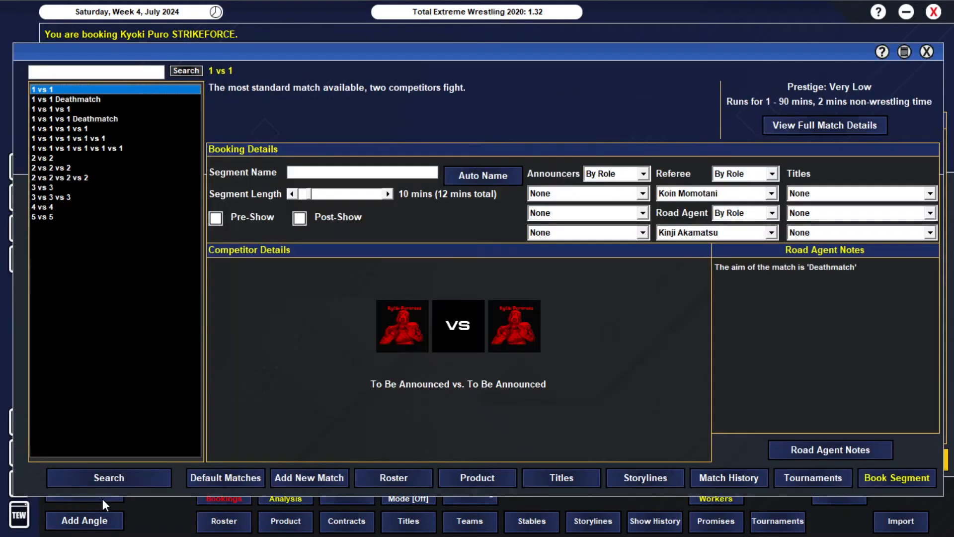
click(112, 160)
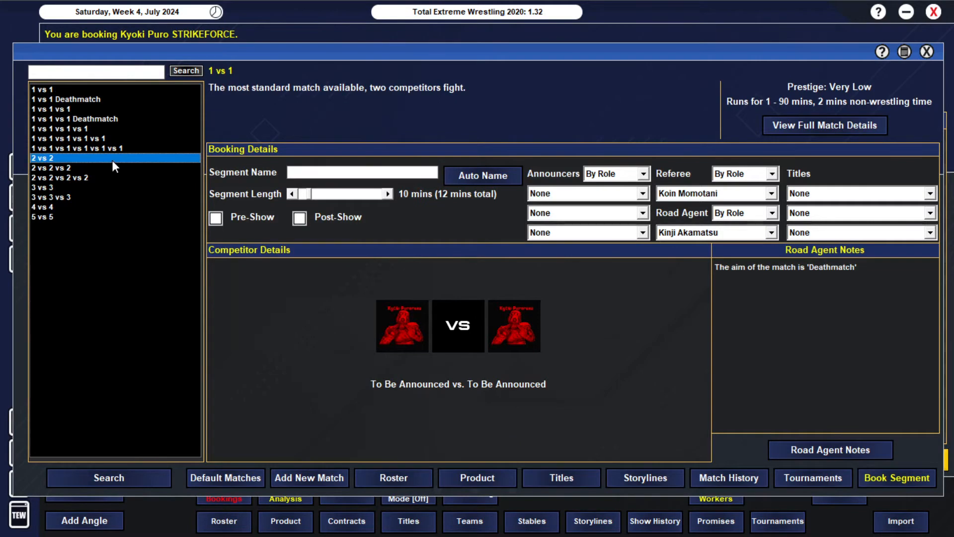
click(464, 330)
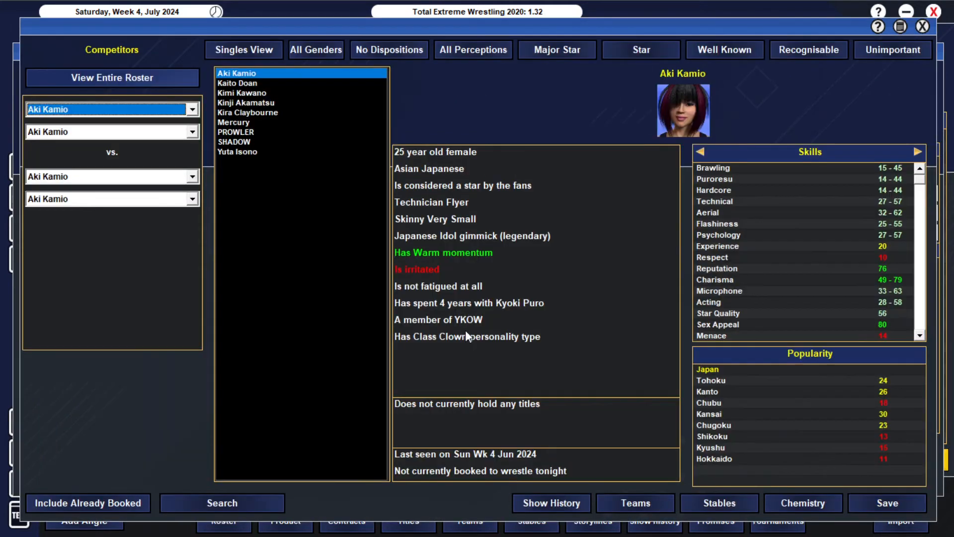
click(261, 56)
click(291, 74)
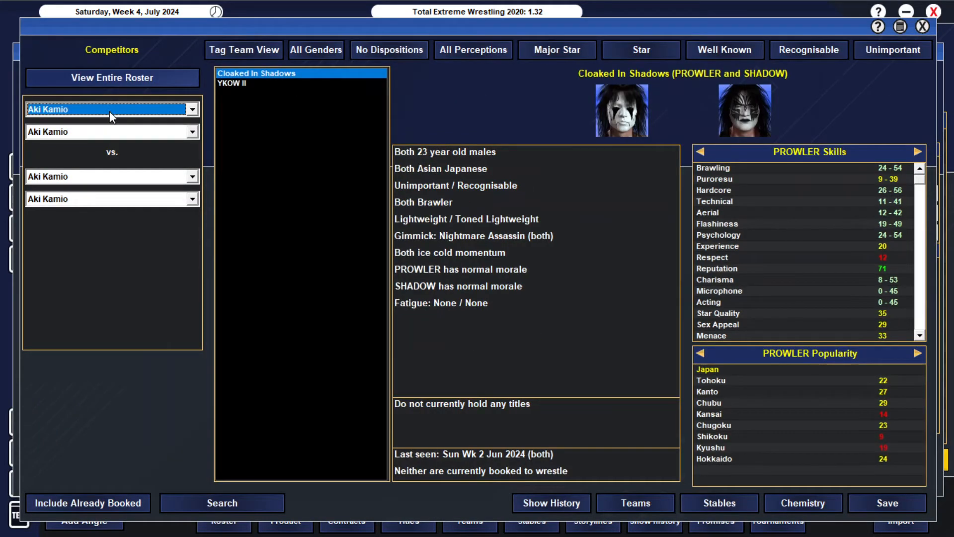
click(232, 83)
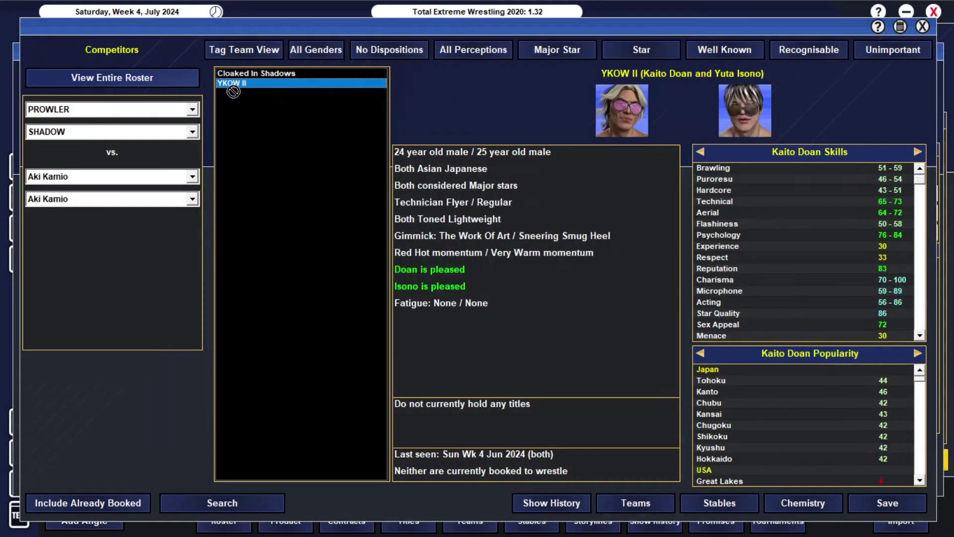
click(887, 503)
click(642, 156)
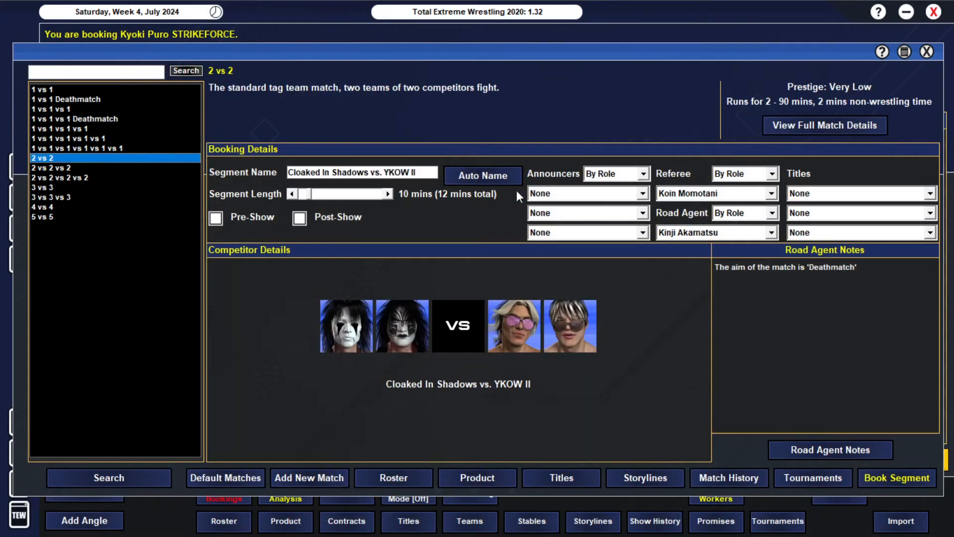
click(825, 390)
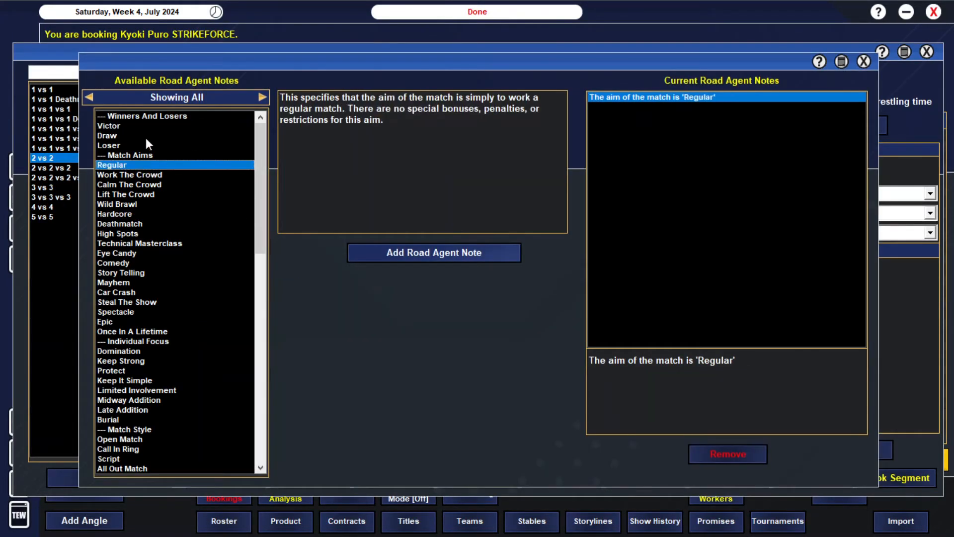
click(108, 125)
click(471, 283)
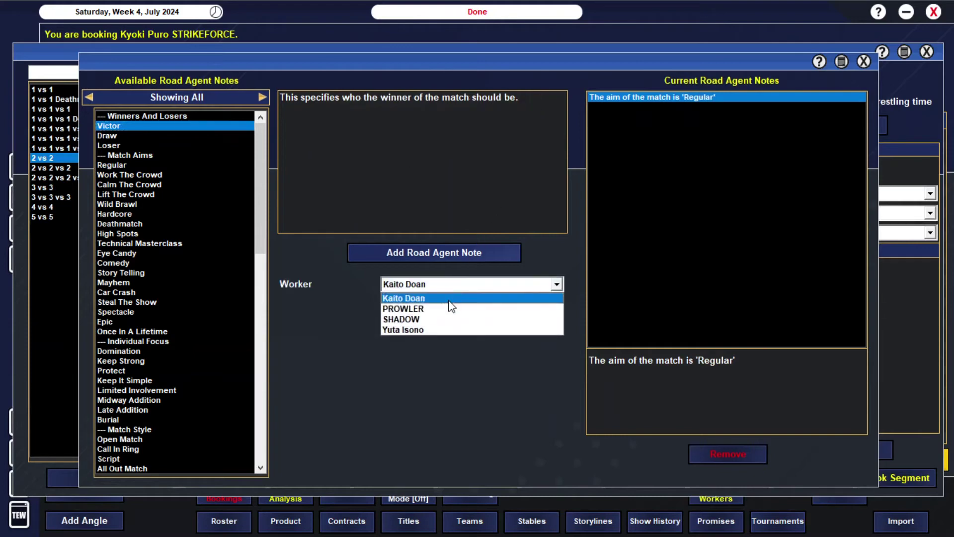
click(443, 331)
click(434, 252)
scroll(158, 304, down, 5)
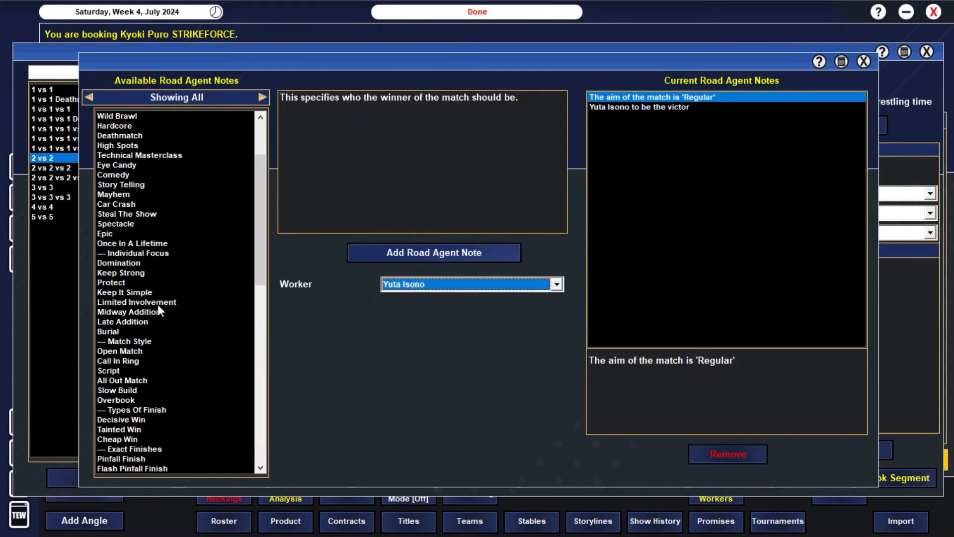
Step: Add Open Match, All Out Match and Decisive Win notes and book the tag match
click(142, 349)
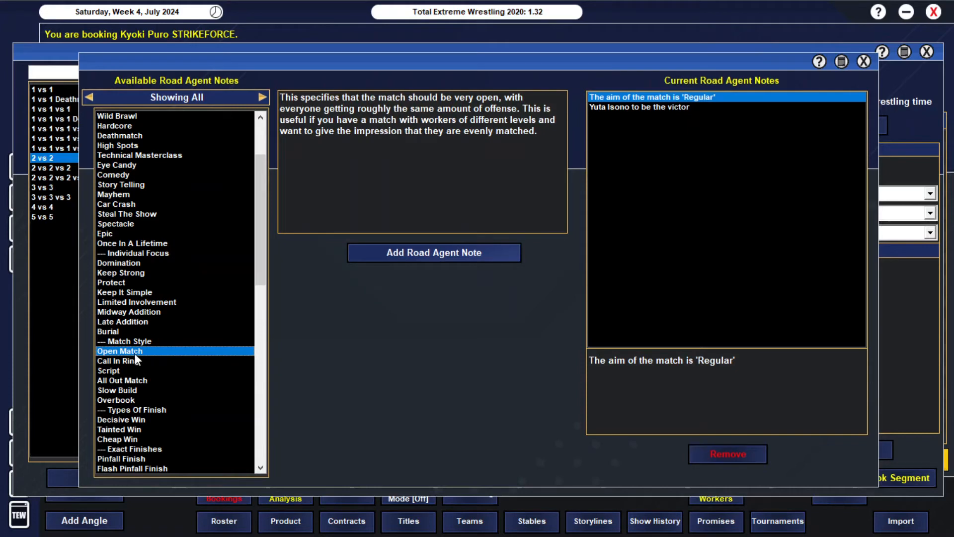
double_click(134, 352)
double_click(132, 380)
double_click(133, 419)
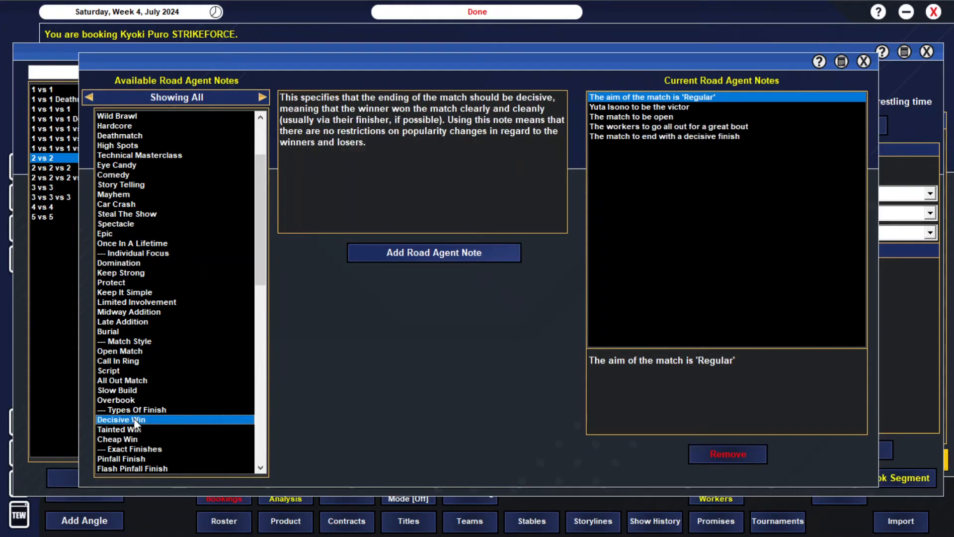
click(842, 61)
click(900, 480)
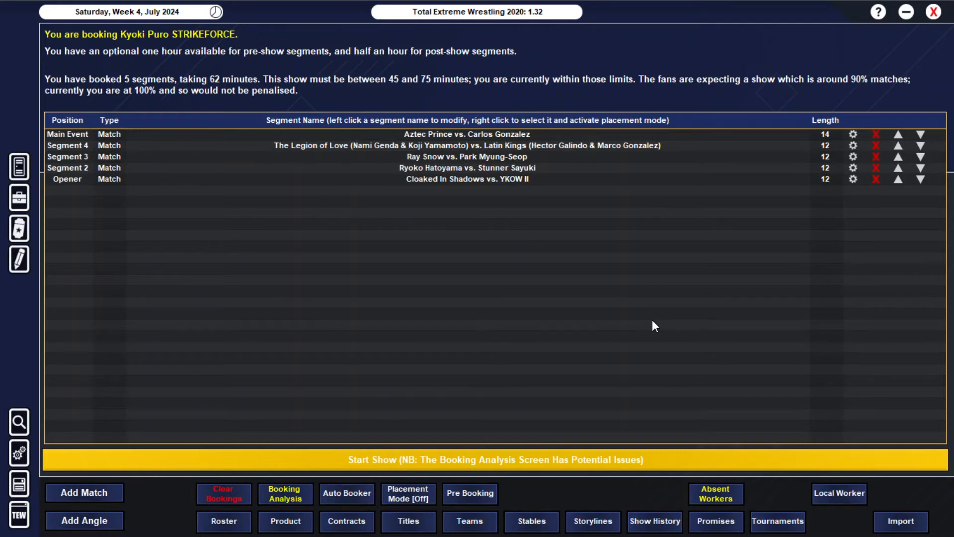
Step: Add a new angle to open the Freestyle Angle editor
click(83, 520)
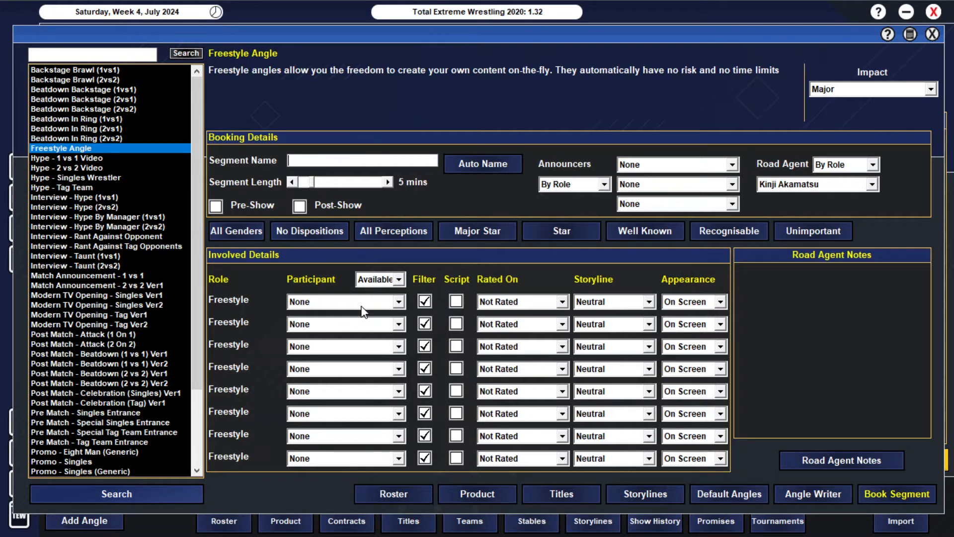
click(342, 301)
text(kin)
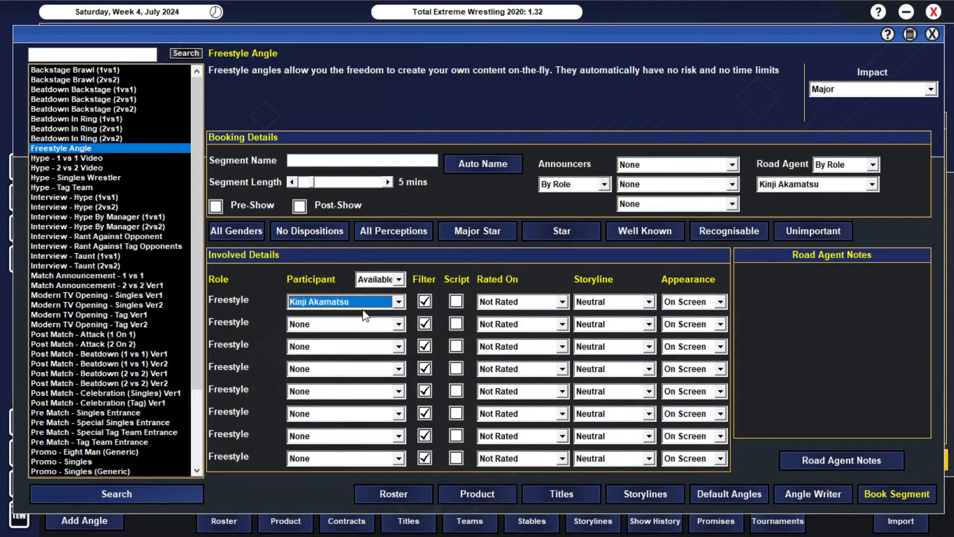
double_click(292, 181)
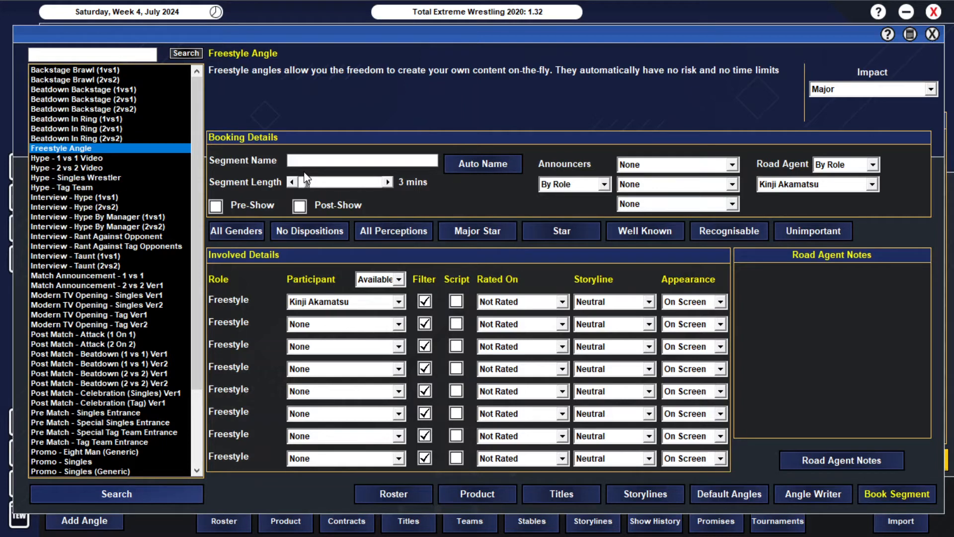
click(357, 327)
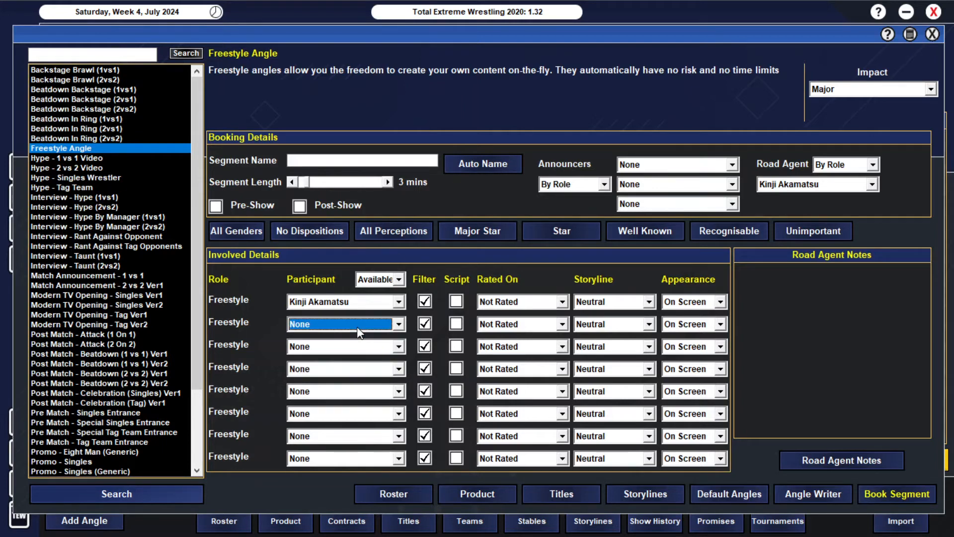
text(ki)
click(316, 160)
text(Kim)
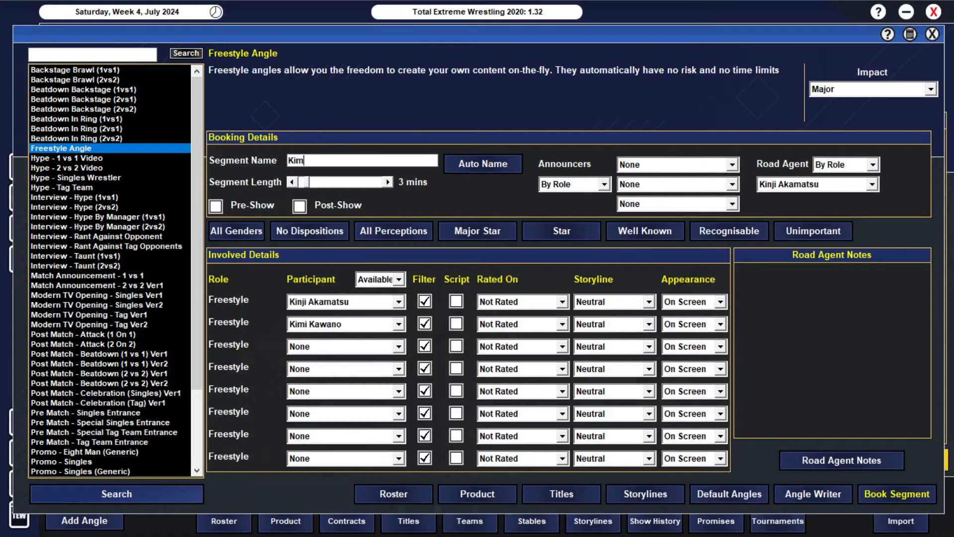
key(BackSpace)
text(mi Ka)
text(wano m)
text(akes his retur)
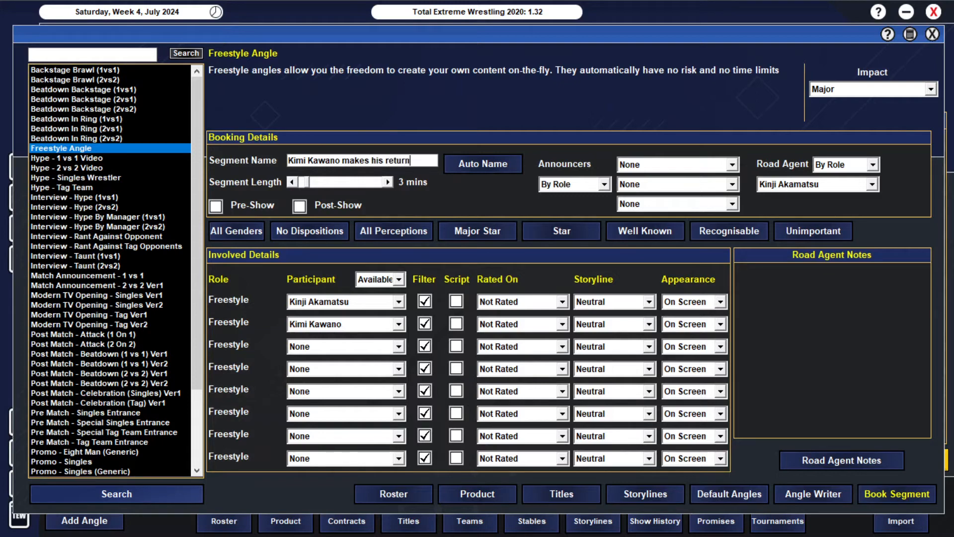
text(n)
text(and ruins)
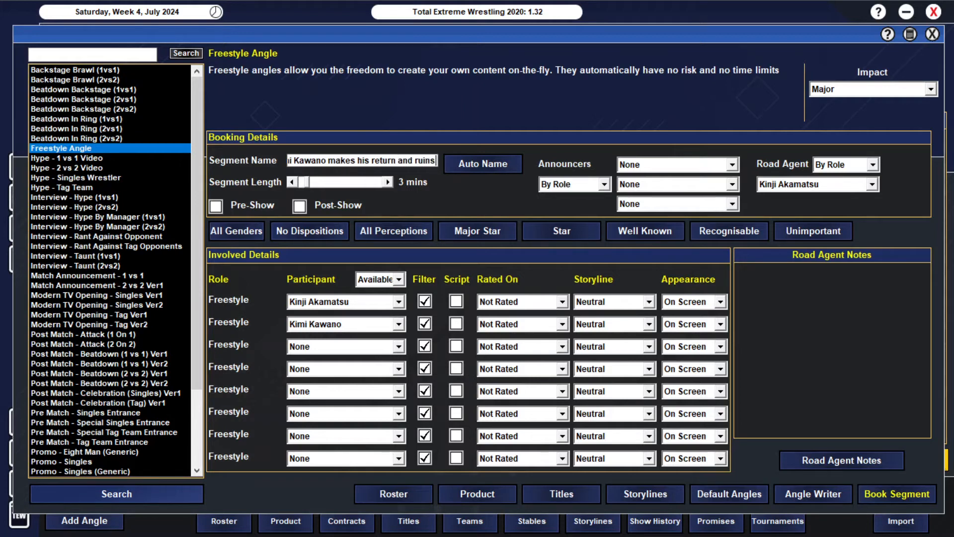
text( Akamatsu)
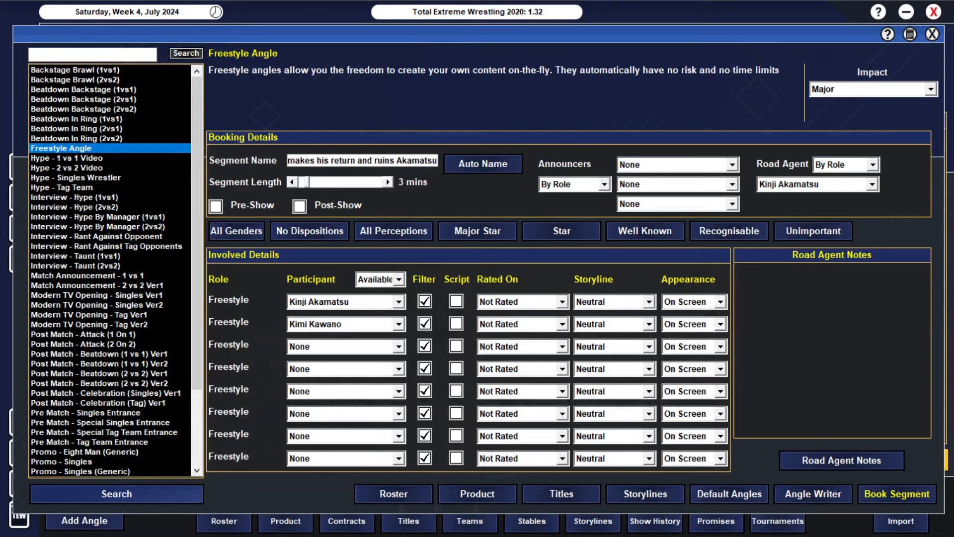
text('s send of)
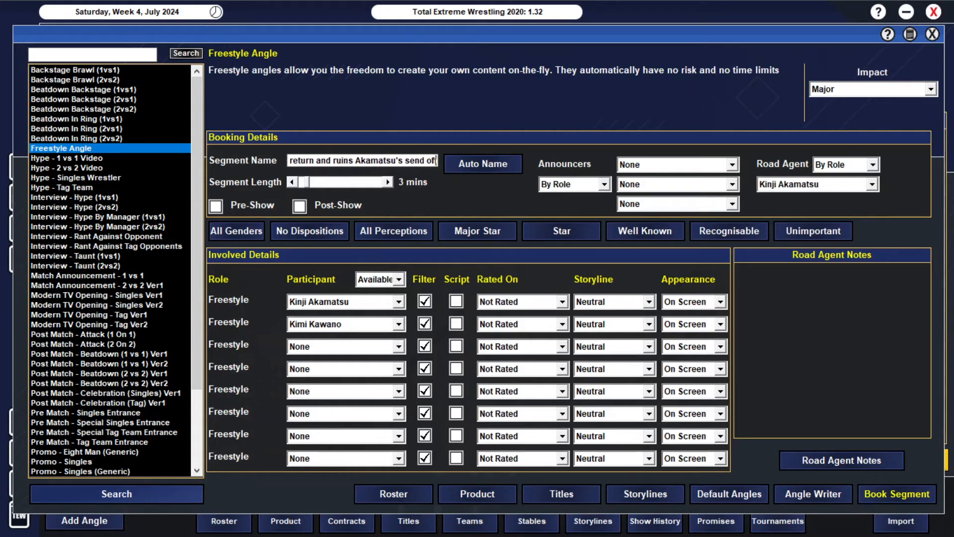
text(f)
Step: Rate Kinji Akamatsu on Entertainment and Kimi Kawano on Overness
click(561, 302)
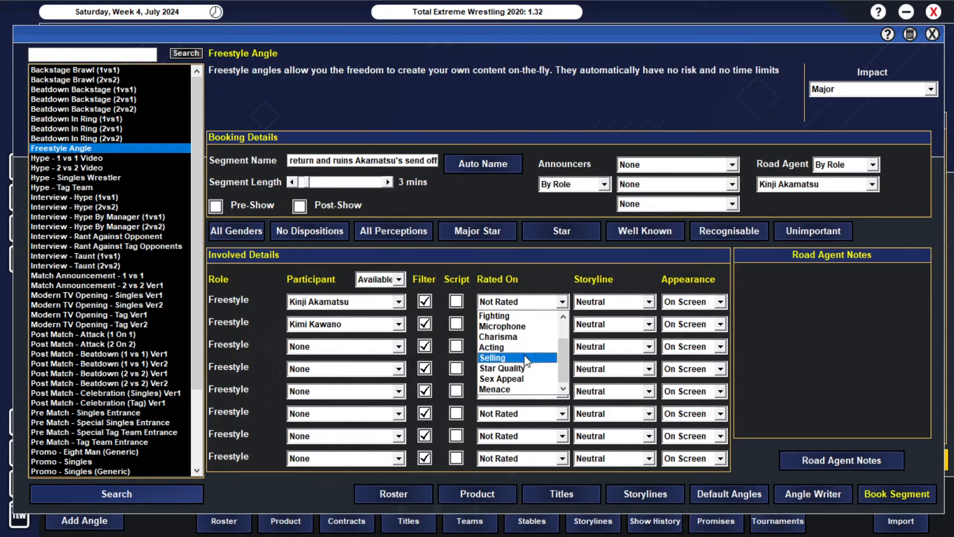
scroll(522, 351, up, 2)
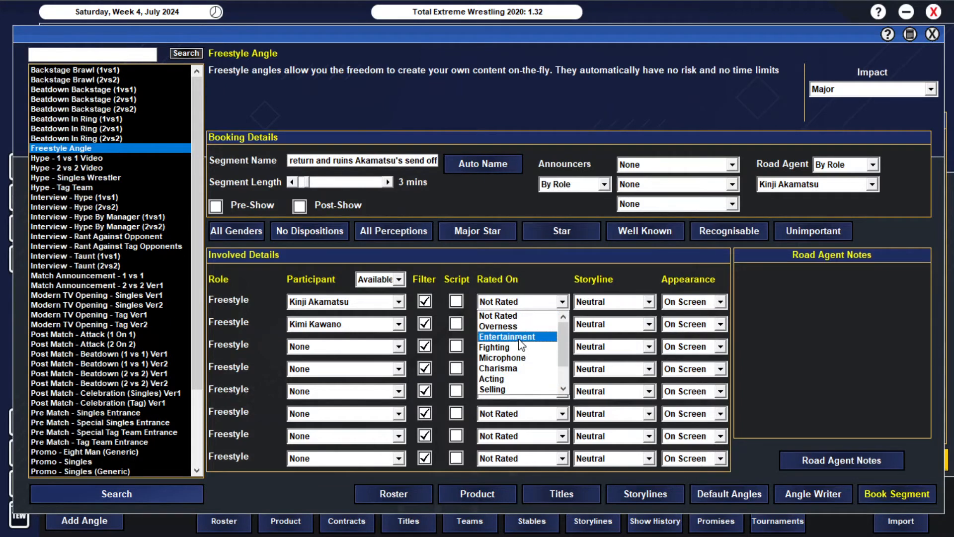
click(522, 337)
click(520, 323)
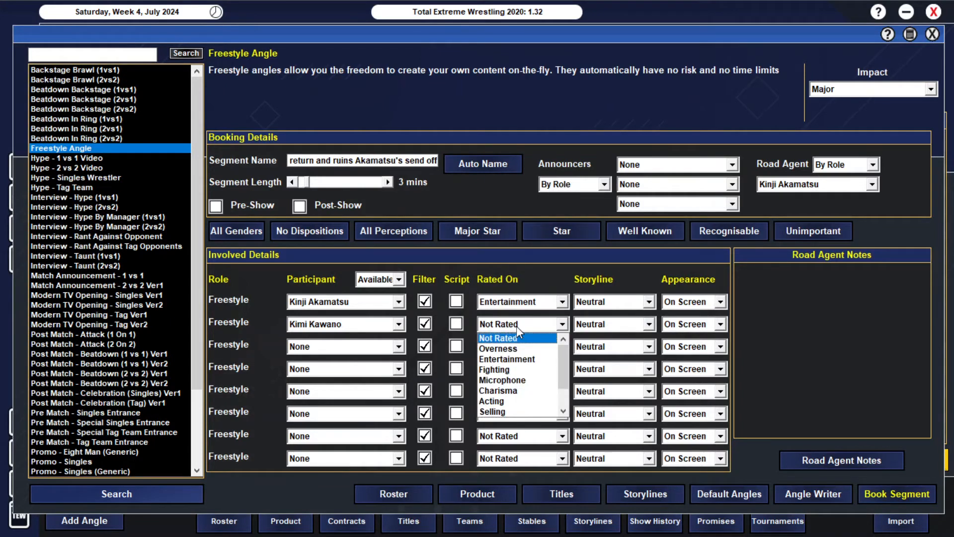
scroll(522, 366, down, 2)
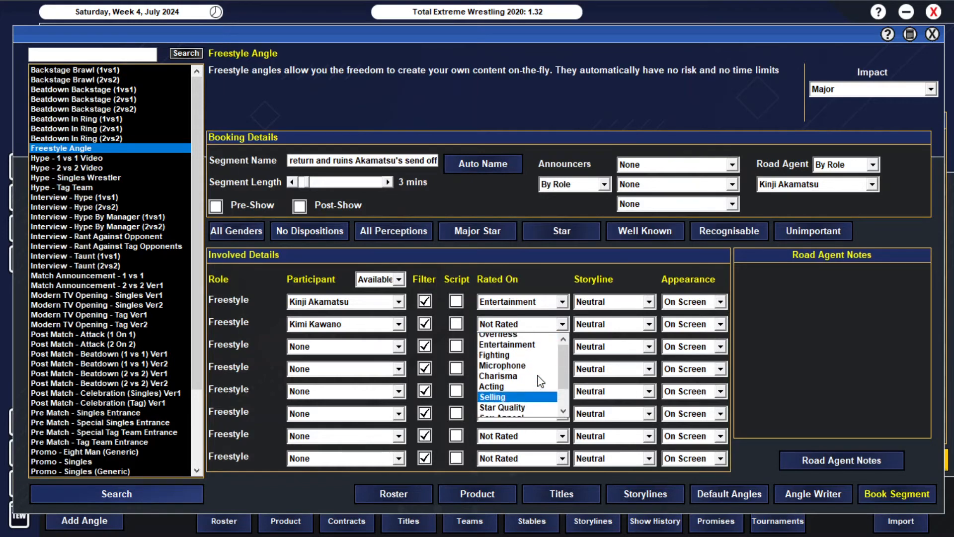
scroll(539, 373, up, 2)
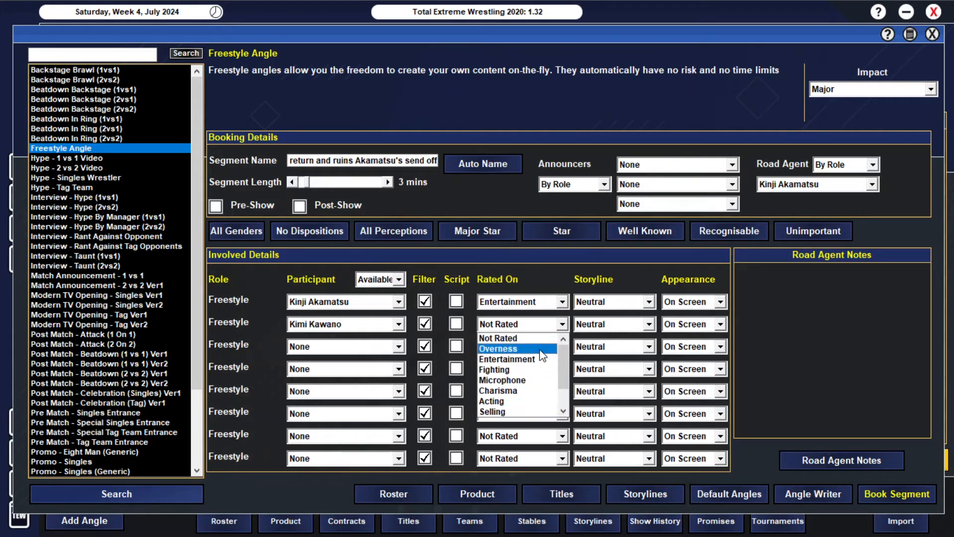
scroll(543, 358, down, 2)
scroll(537, 375, up, 2)
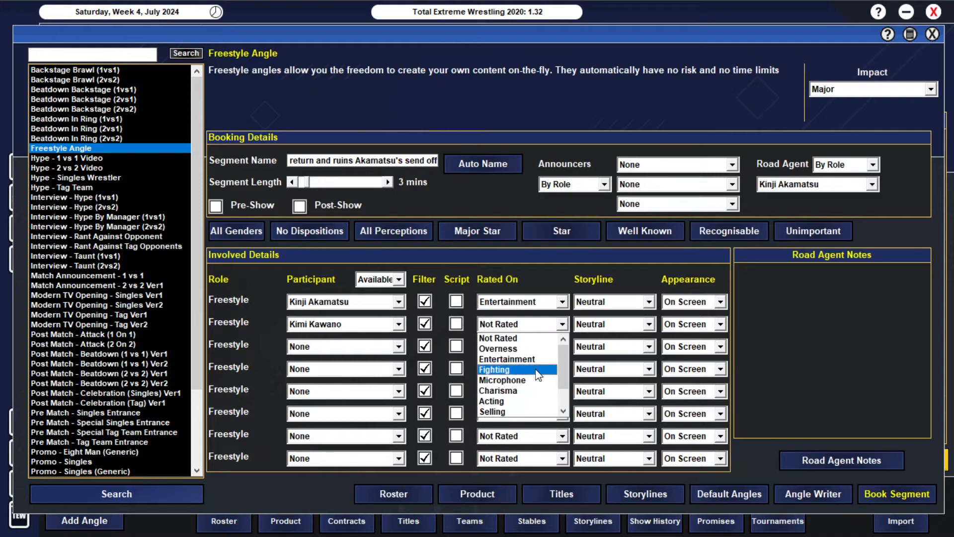
click(522, 368)
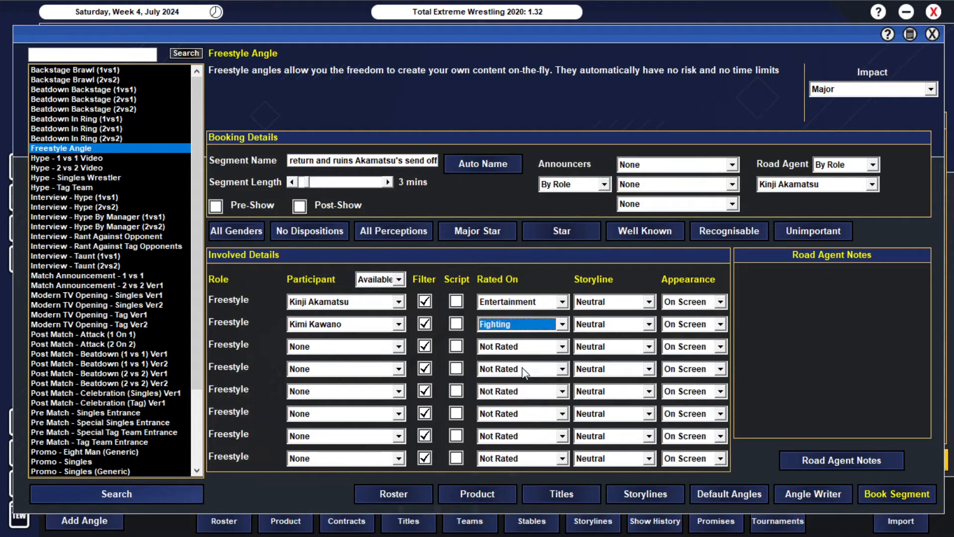
click(561, 324)
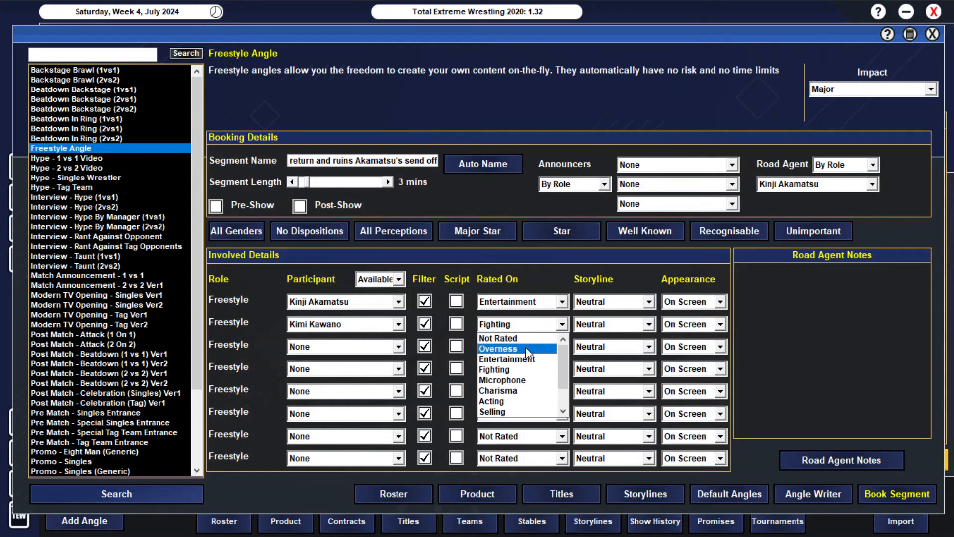
click(526, 351)
Step: Give Akamatsu a Major Defeat and Kawano a Major Success storyline outcome, then book the angle
click(585, 303)
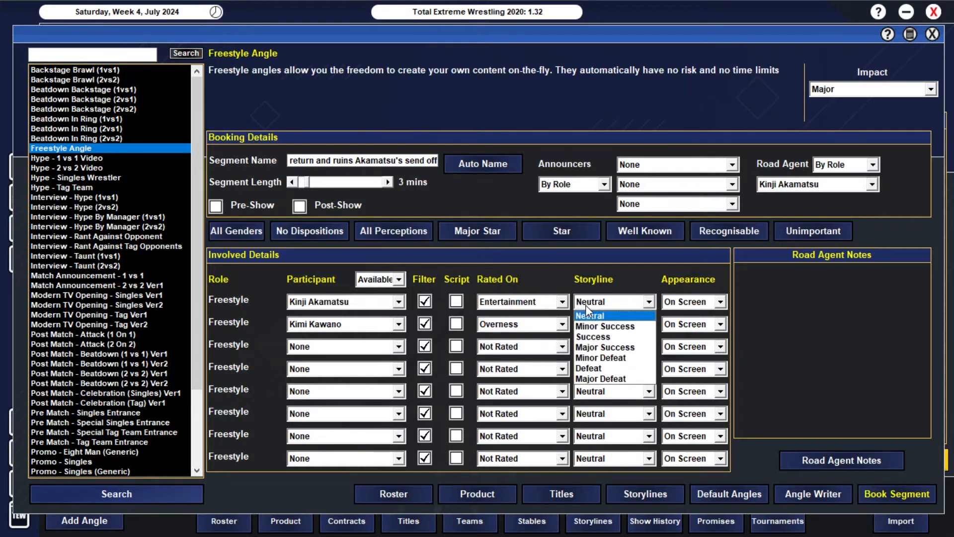
click(601, 379)
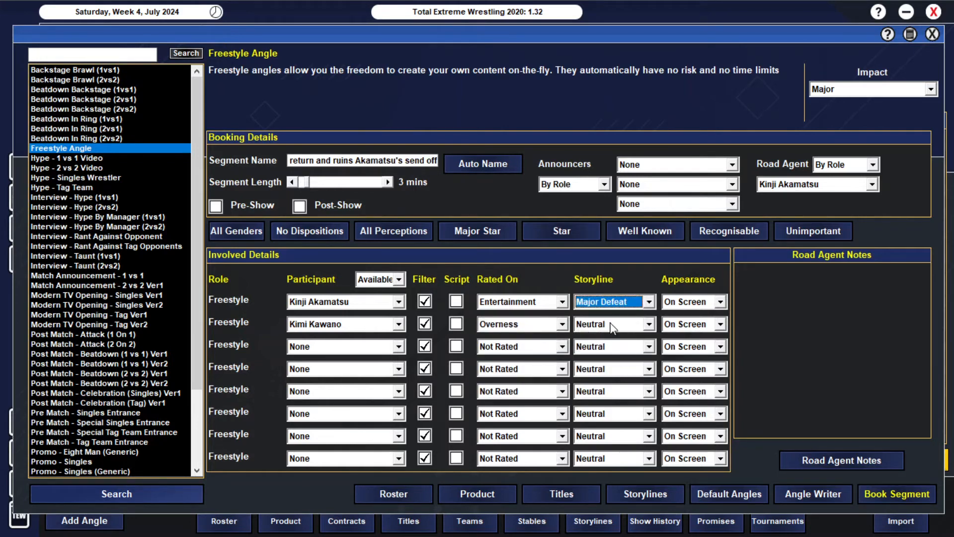
click(611, 323)
click(604, 371)
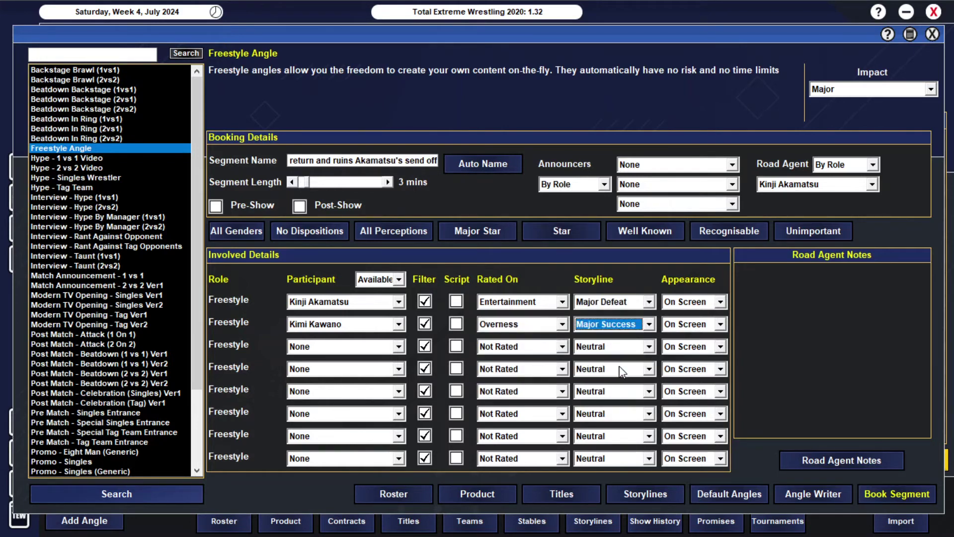
click(884, 490)
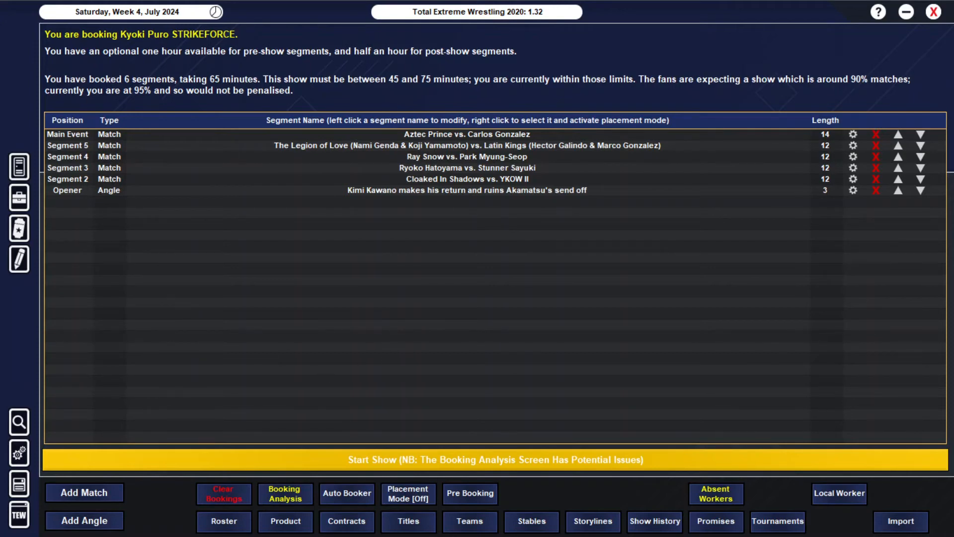
Step: Add a new match to open a fresh 1 vs 1 match editor
click(80, 490)
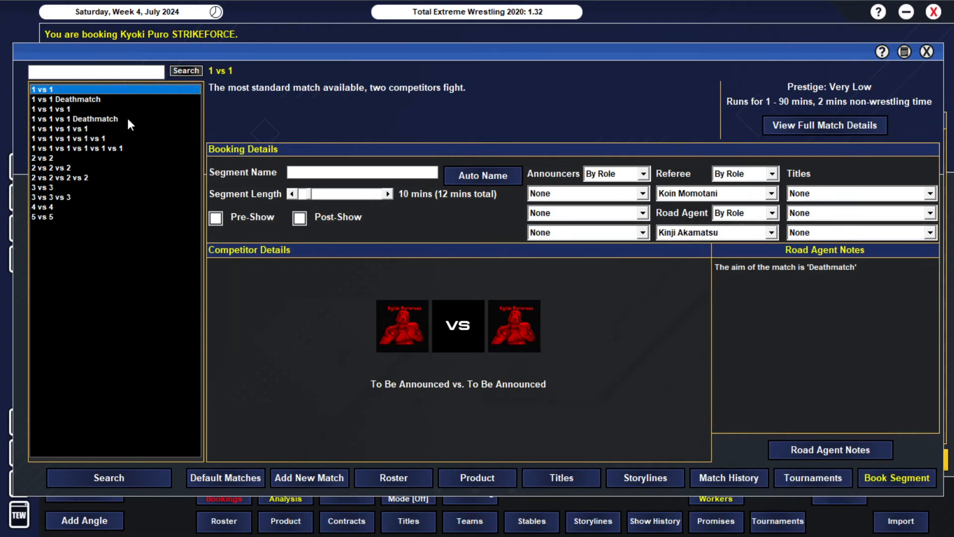
Step: Set a 5-minute 1 vs 1 Deathmatch between Kira Claybourne and Kinji Akamatsu and auto-name it
click(66, 99)
click(291, 194)
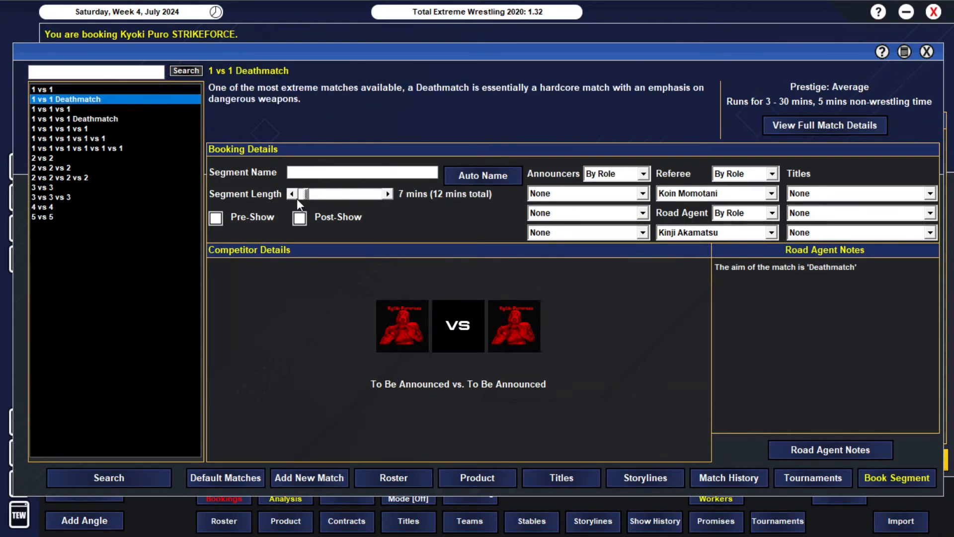
click(295, 195)
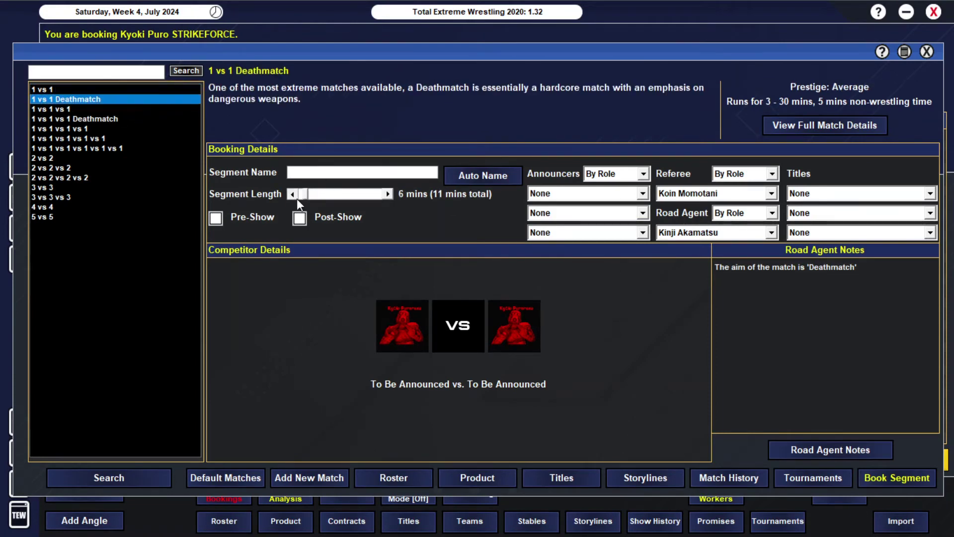
click(474, 323)
click(248, 102)
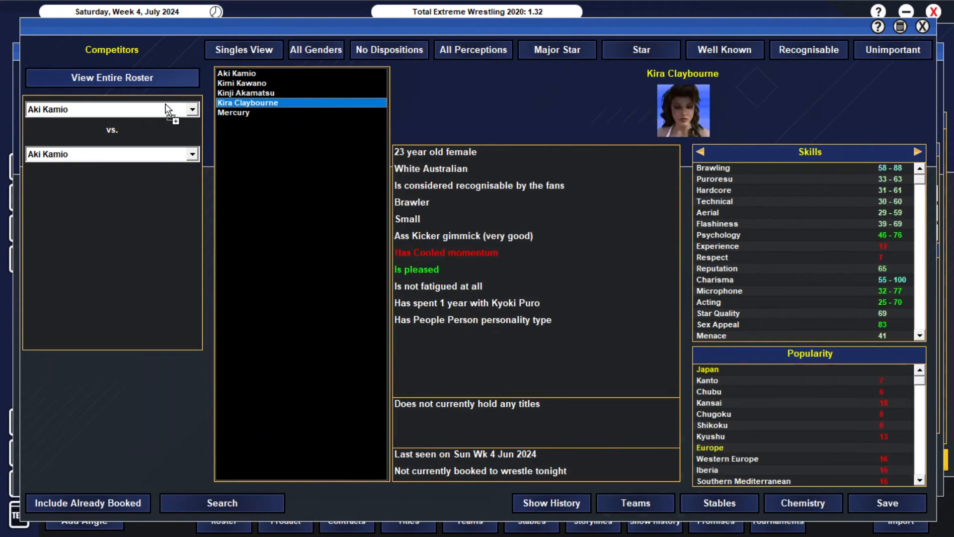
click(168, 111)
click(270, 92)
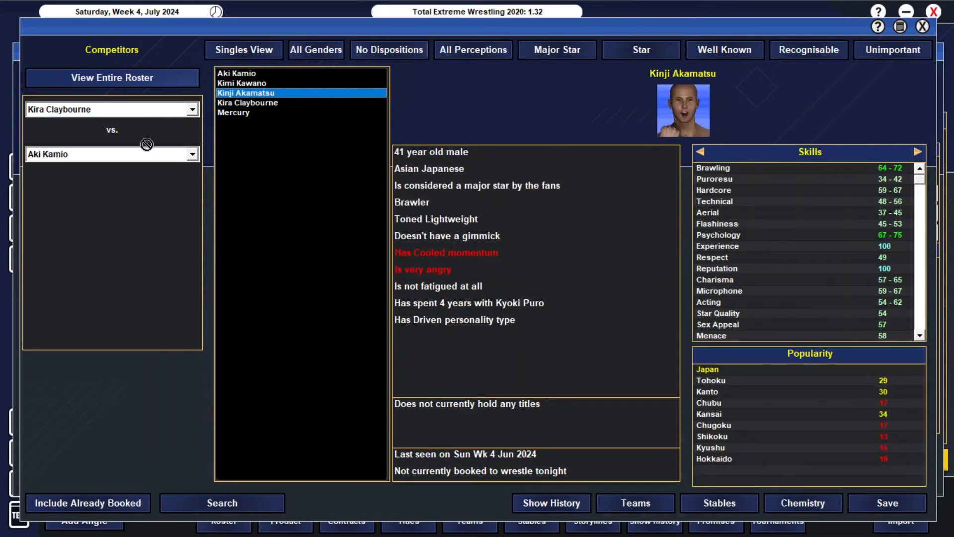
click(112, 153)
click(887, 503)
click(483, 176)
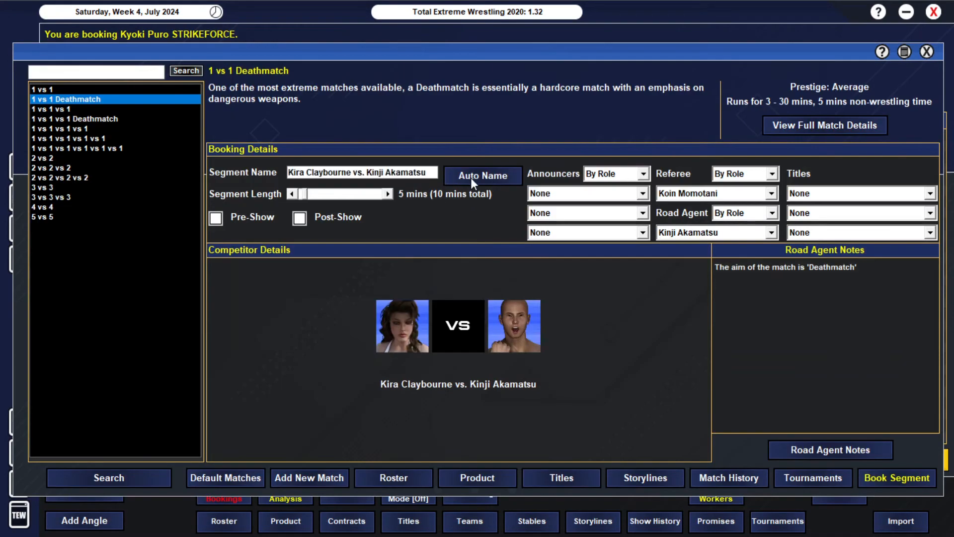
Step: Add road agent notes: Kira Claybourne victor, Open Match, All Out Match, Decisive Win
click(801, 446)
click(557, 285)
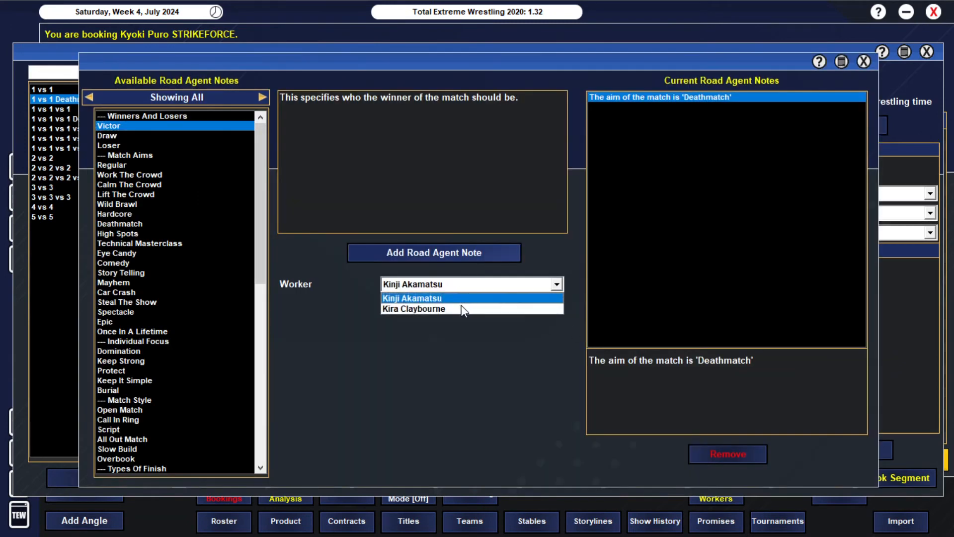
click(462, 308)
click(454, 254)
scroll(198, 328, down, 3)
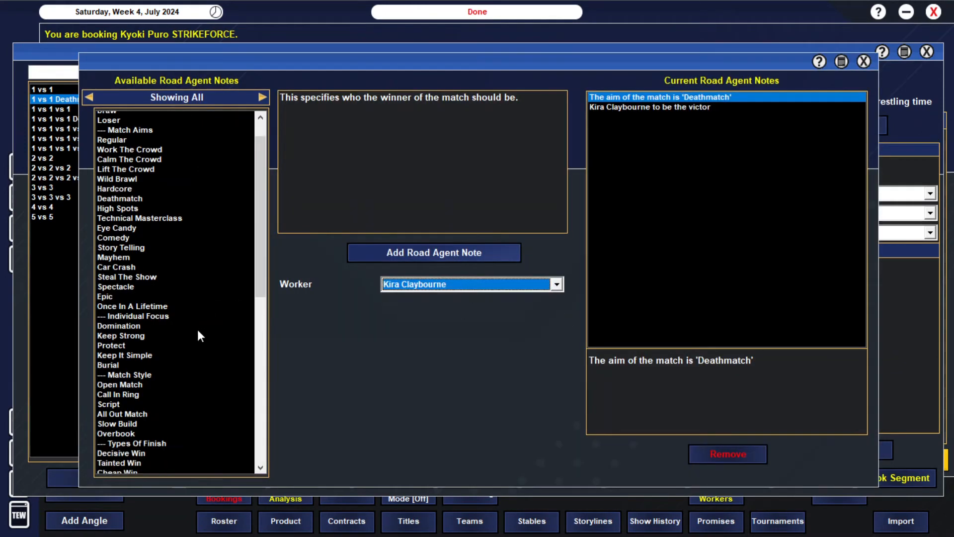
scroll(146, 320, down, 2)
double_click(147, 321)
double_click(158, 350)
double_click(121, 390)
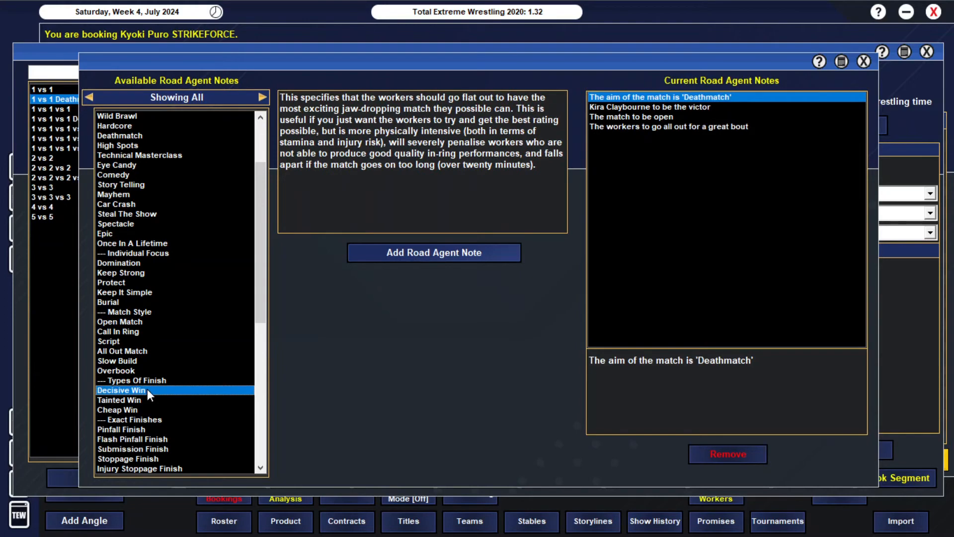
click(863, 60)
click(771, 212)
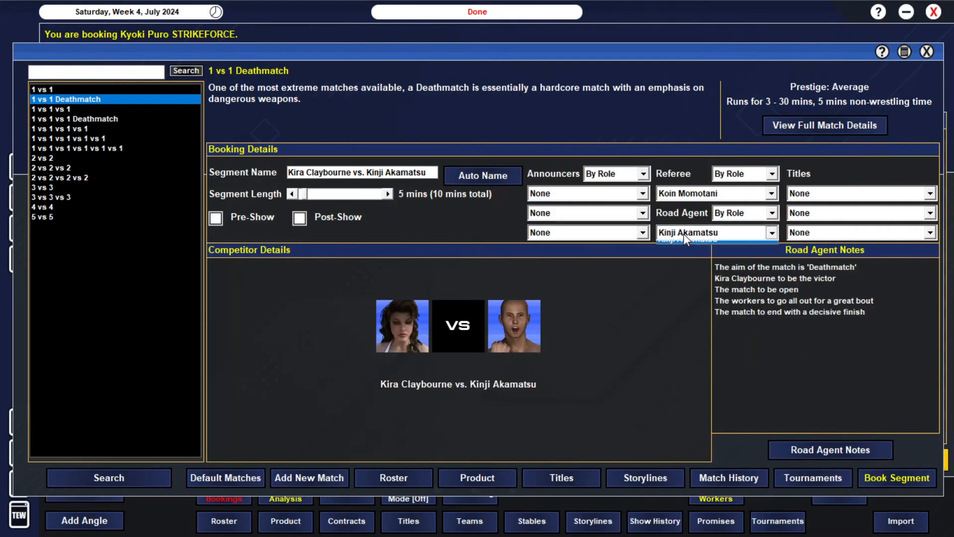
click(741, 246)
click(716, 232)
click(723, 234)
scroll(723, 233, up, 1)
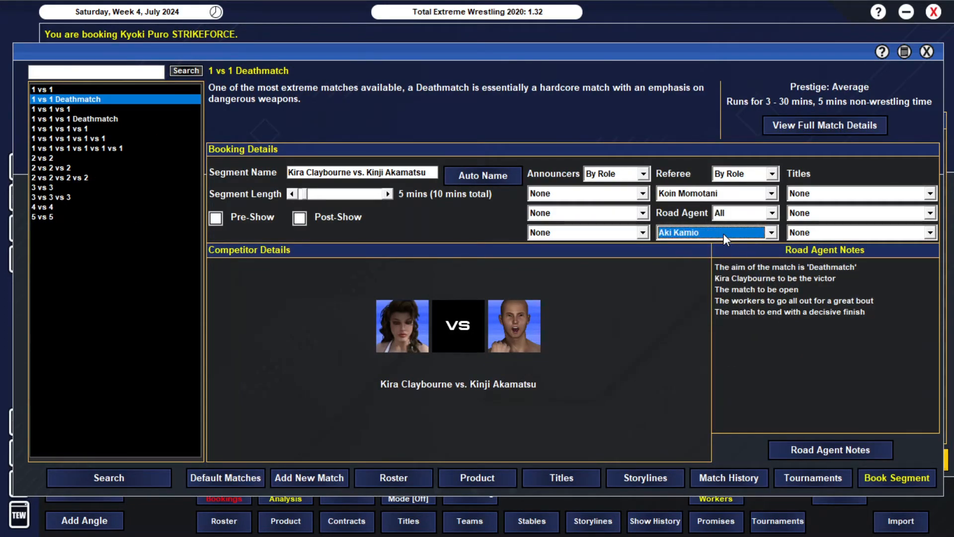
click(723, 234)
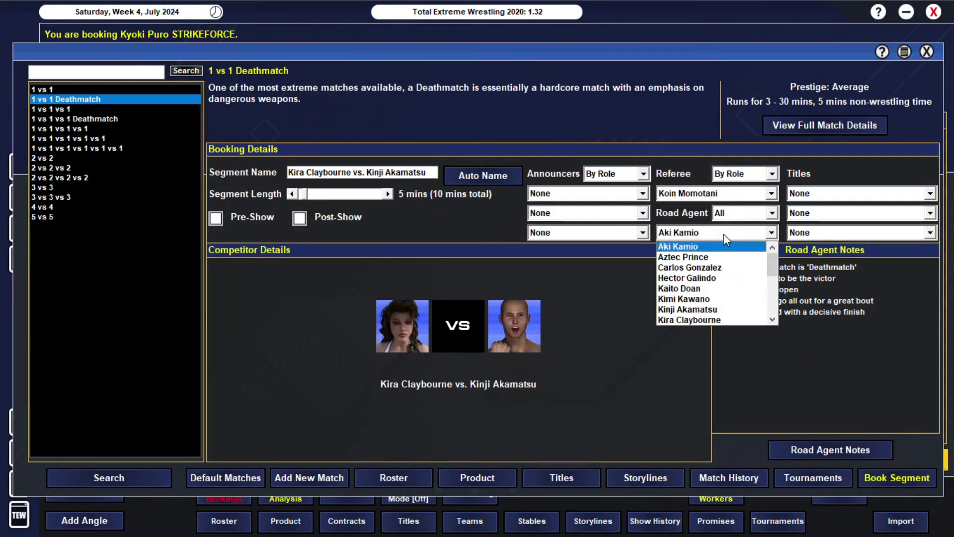
click(717, 267)
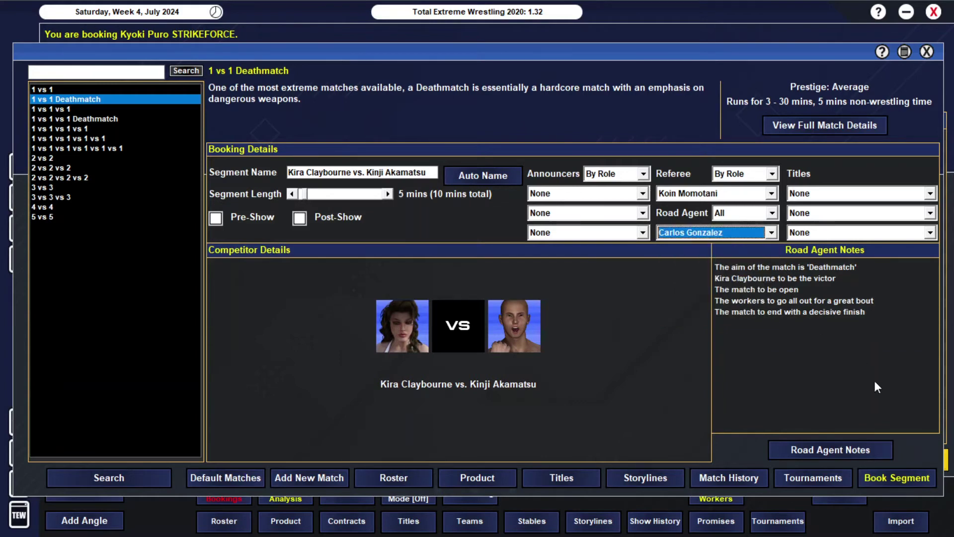
Step: Book the deathmatch onto the card, confirming past Akamatsu's complaint dialogs
click(894, 479)
click(424, 388)
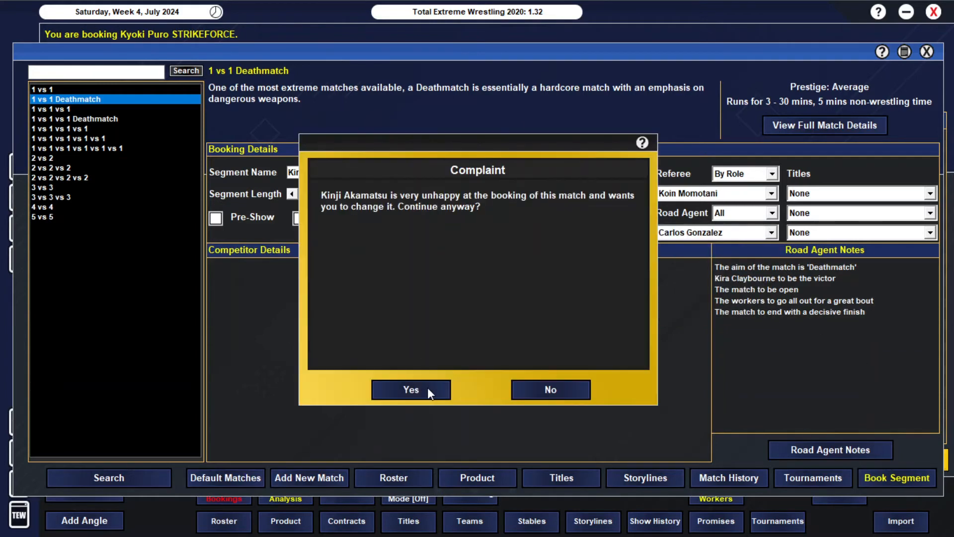
click(556, 393)
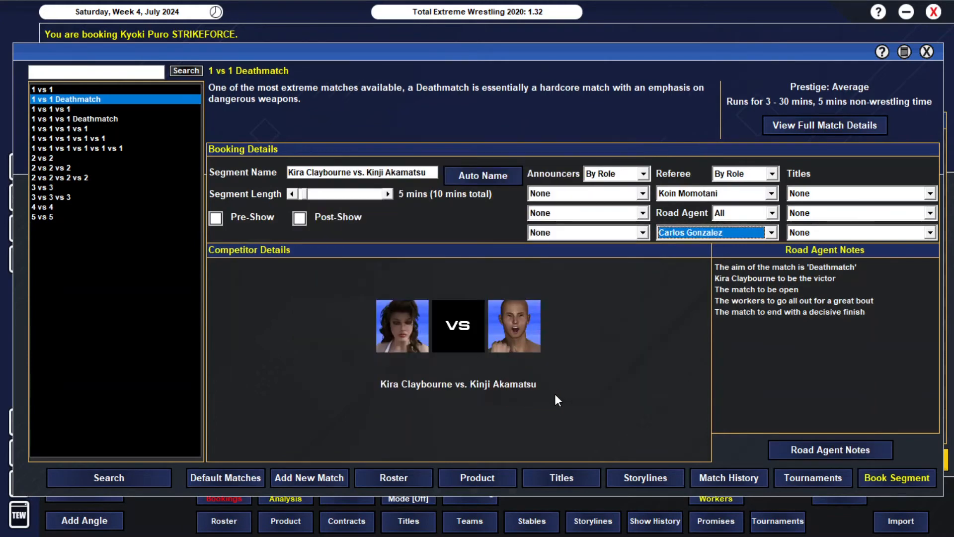
click(900, 479)
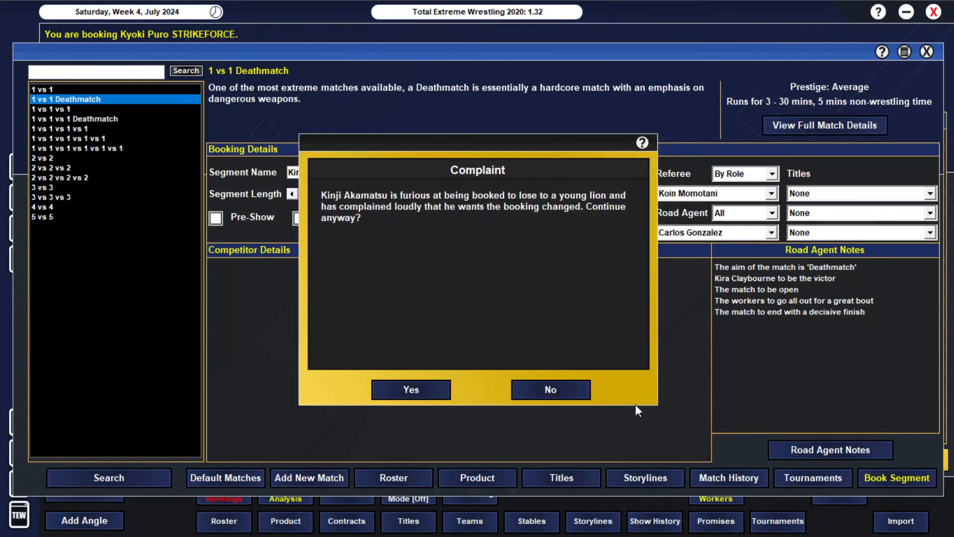
click(411, 390)
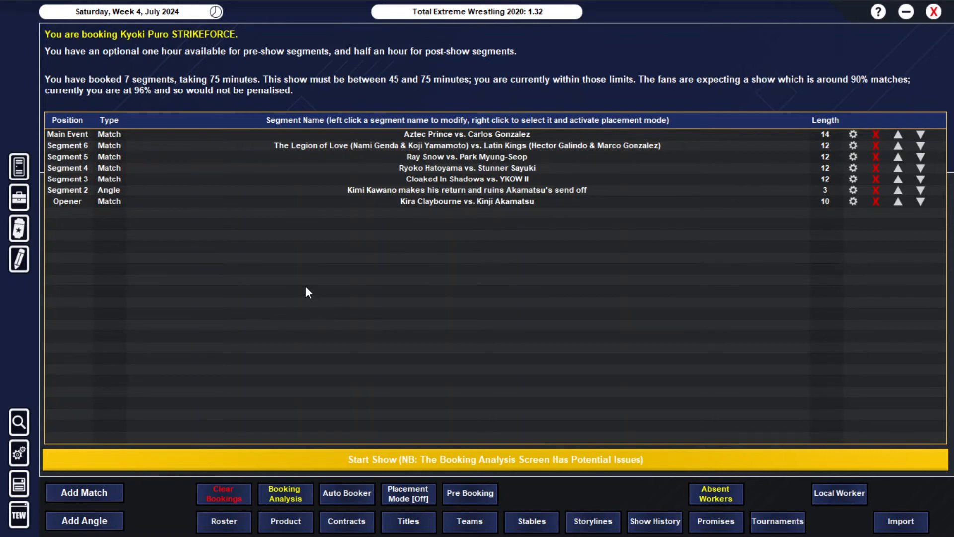
Step: Save the game and rebook the Aztec Prince vs. Carlos Gonzalez main event at 10 minutes
click(18, 486)
click(477, 132)
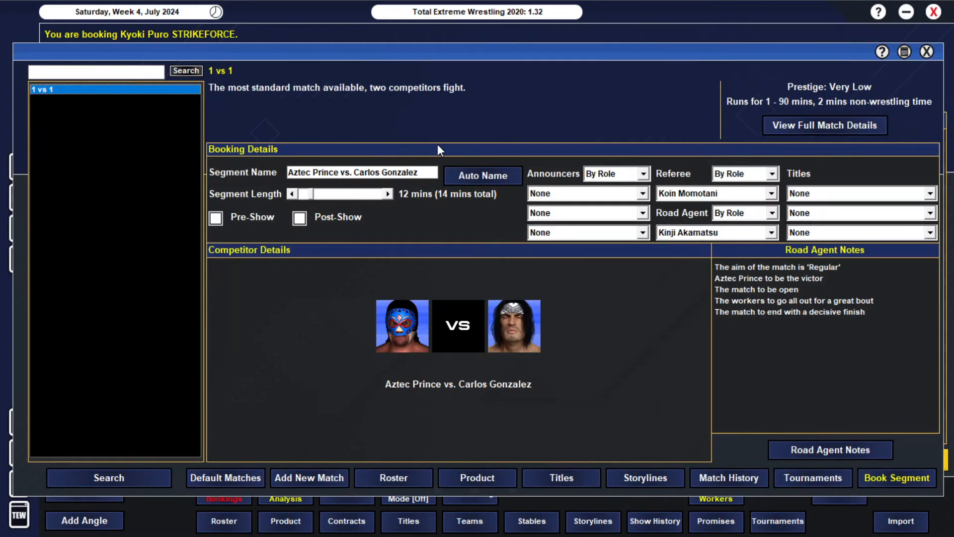
click(292, 194)
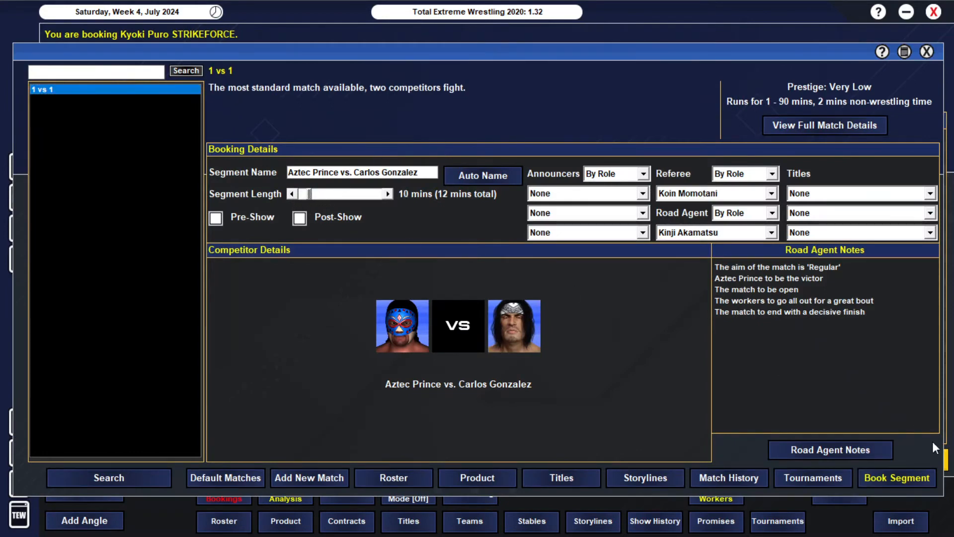
click(886, 481)
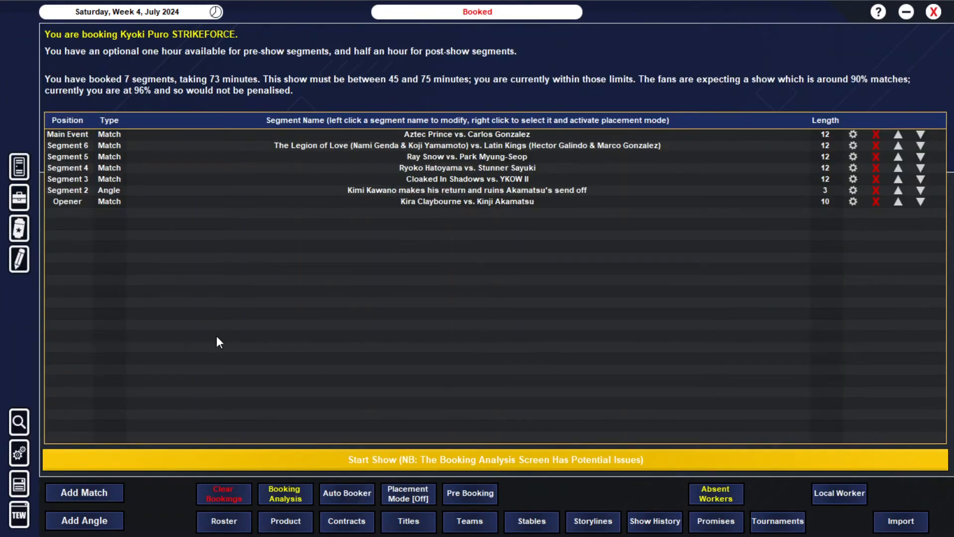
Step: Reopen the Claybourne vs. Akamatsu opener, try shortening it, then rebook it at 5 minutes over Akamatsu's complaint
click(457, 204)
click(293, 195)
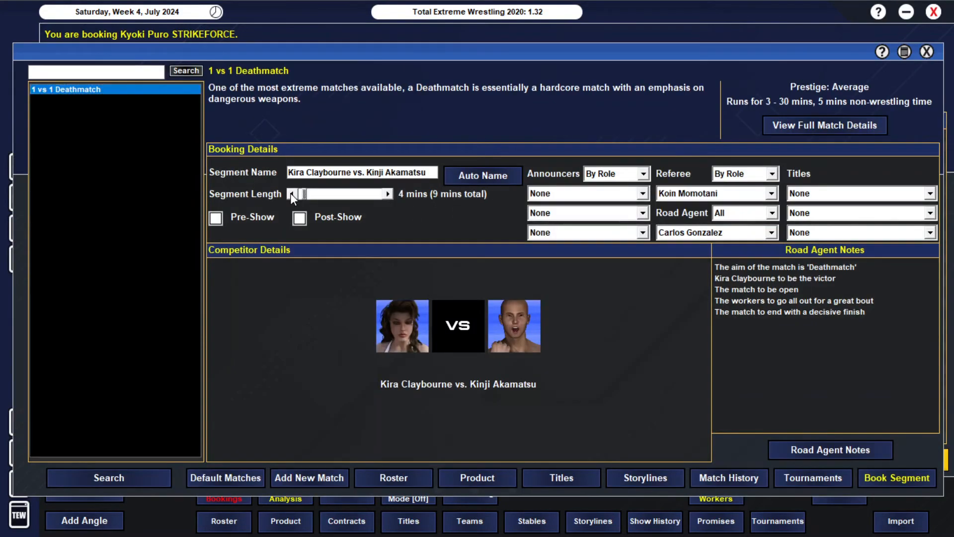
click(878, 479)
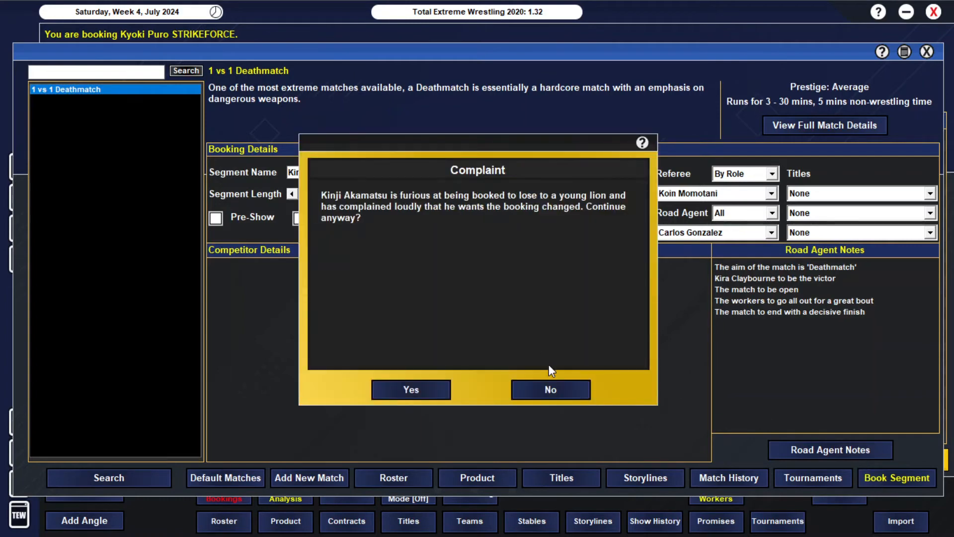
click(550, 388)
click(386, 194)
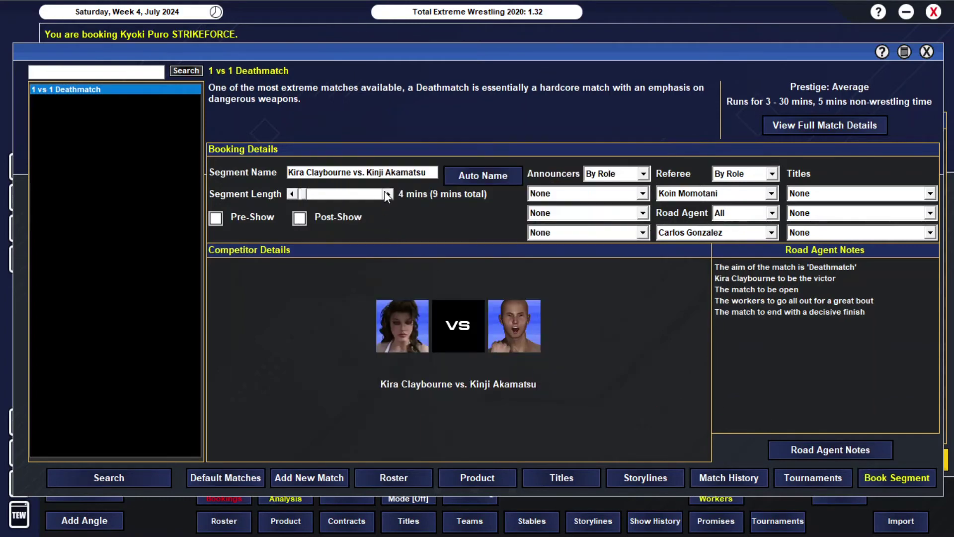
click(907, 479)
click(417, 392)
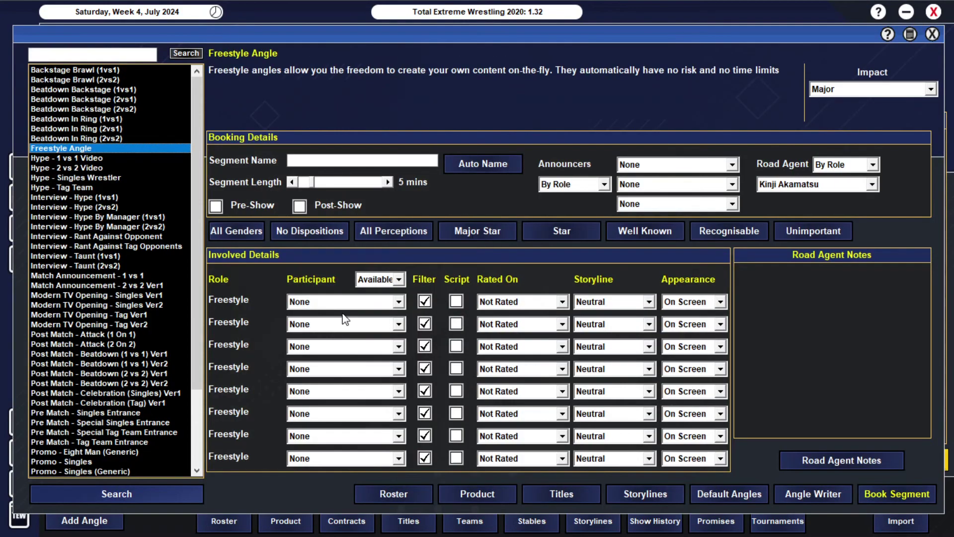
click(337, 301)
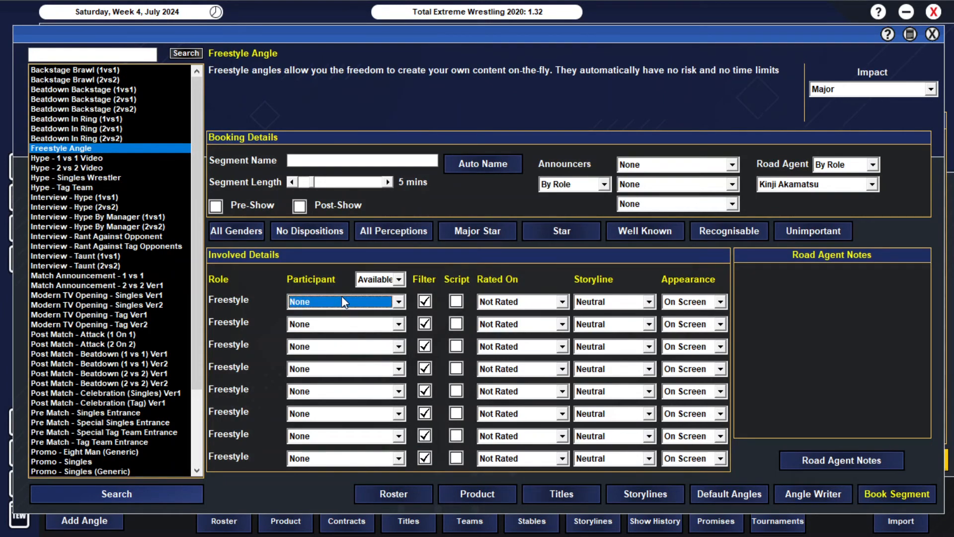
Step: After glancing at Ray Snow vs. Park Myung-Seop, cut Ryoko Hatoyama vs. Stunner Sayuki to 10 minutes and rebook it
click(932, 35)
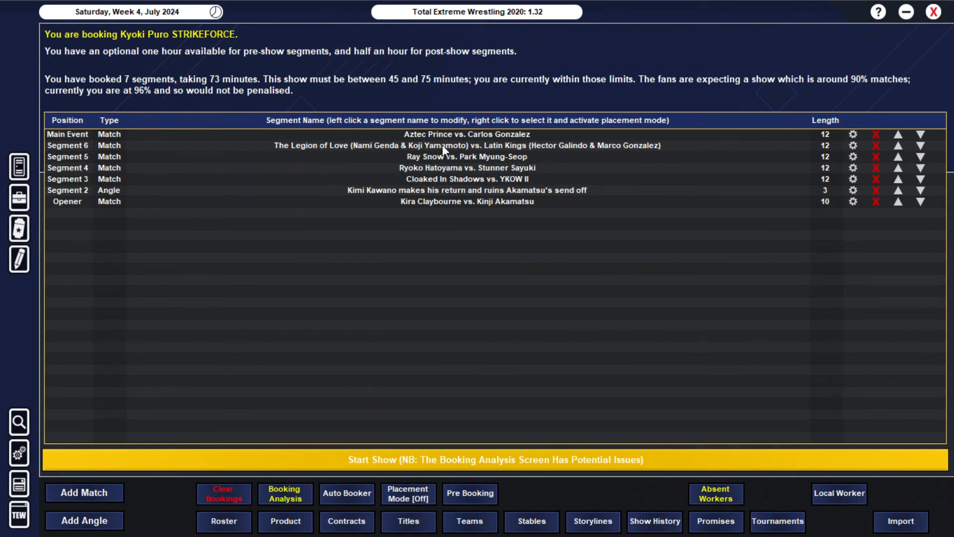
click(433, 156)
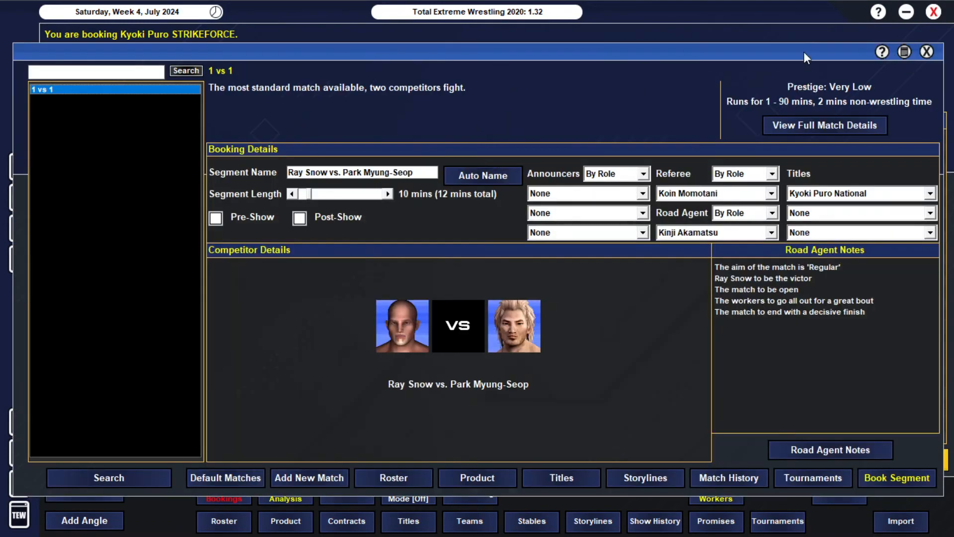
click(925, 52)
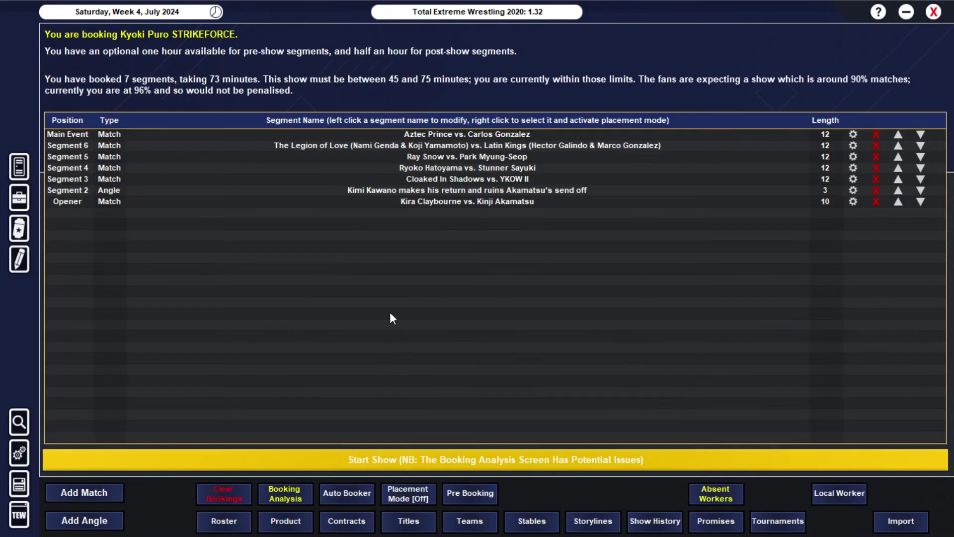
click(436, 167)
click(293, 193)
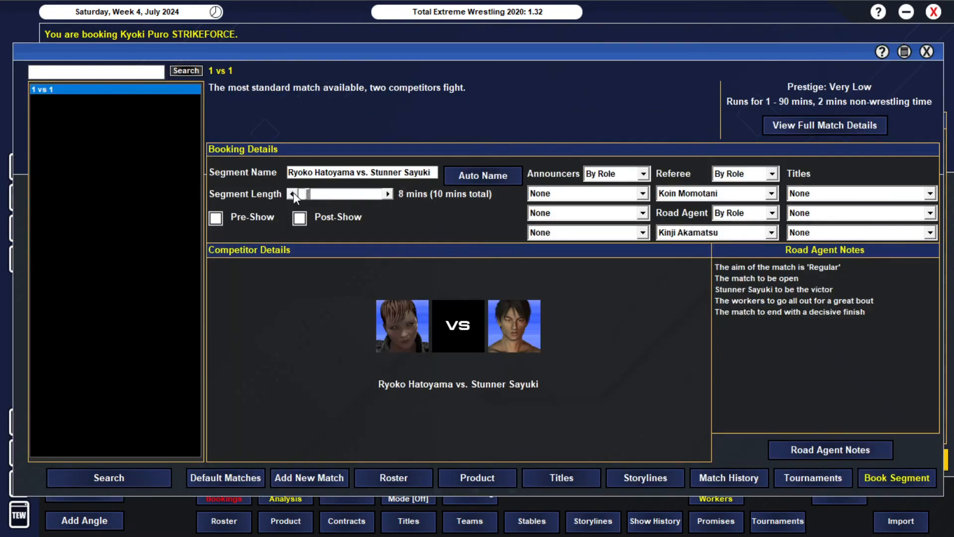
click(896, 477)
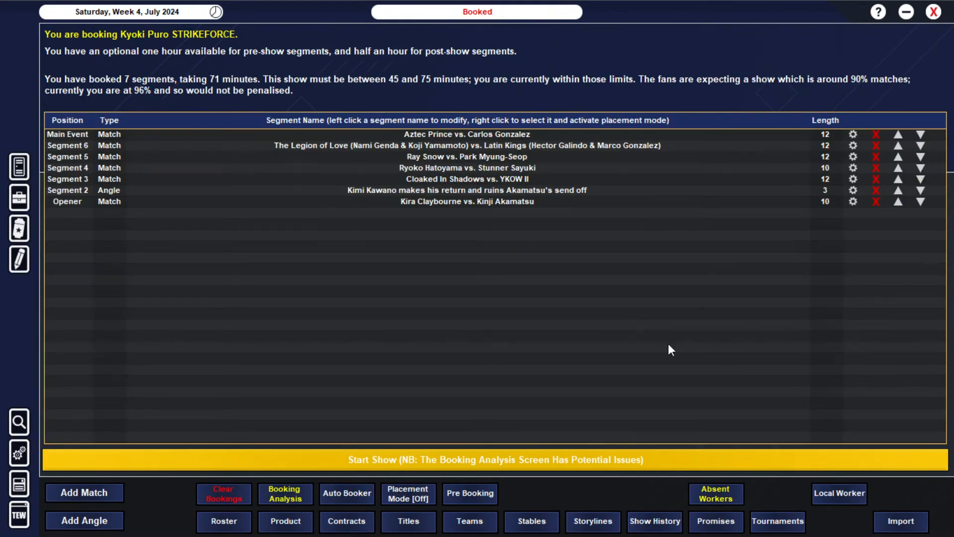
click(86, 520)
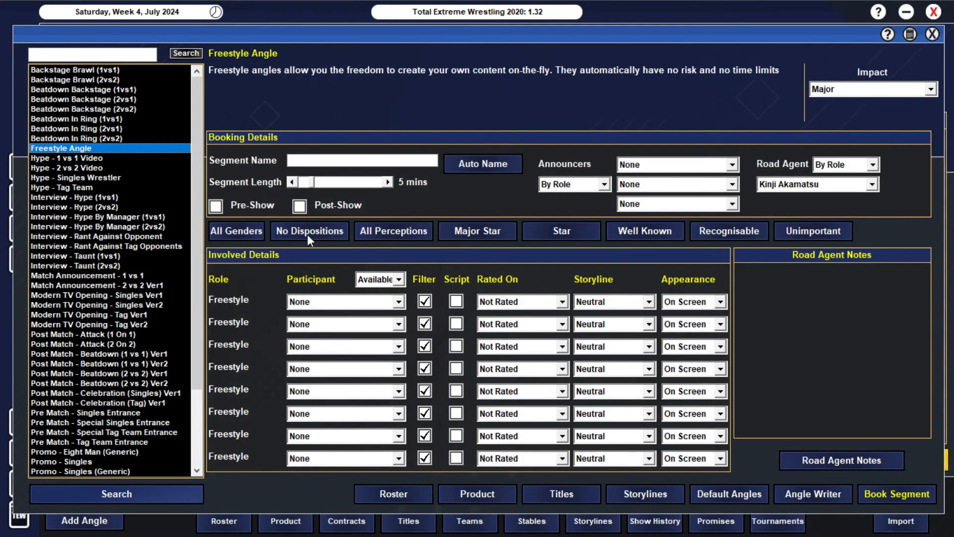
click(350, 160)
text(Carlos C)
key(BackSpace)
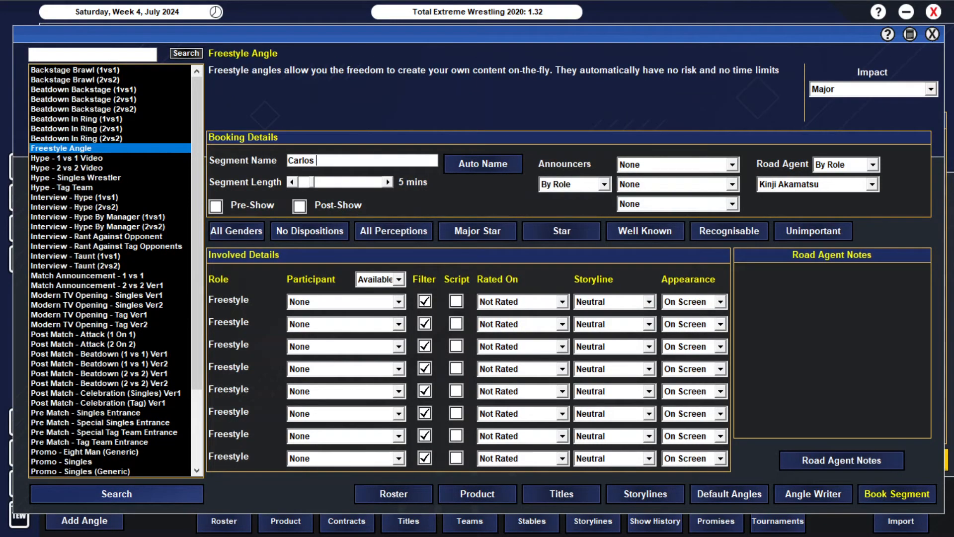
text(Gonzalez shows)
text( the video )
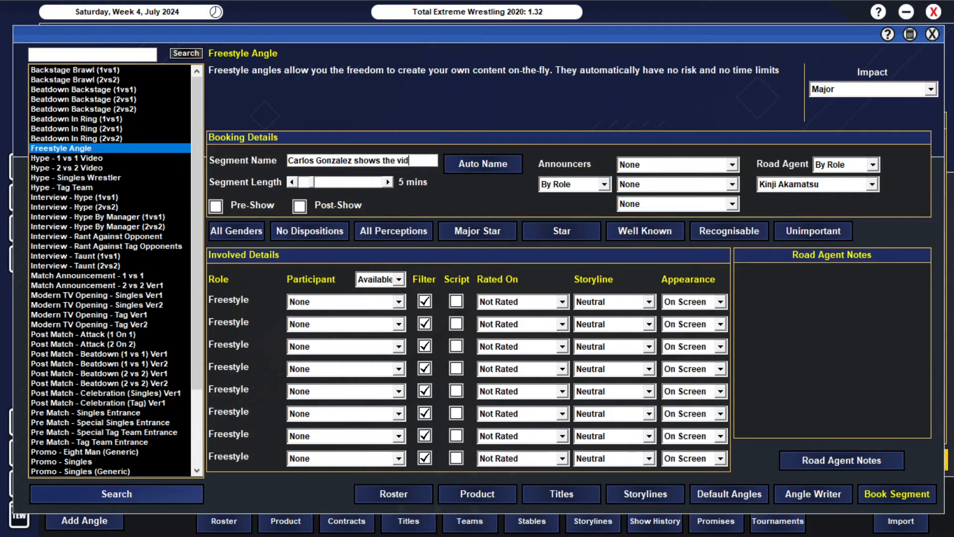
text(of the bea)
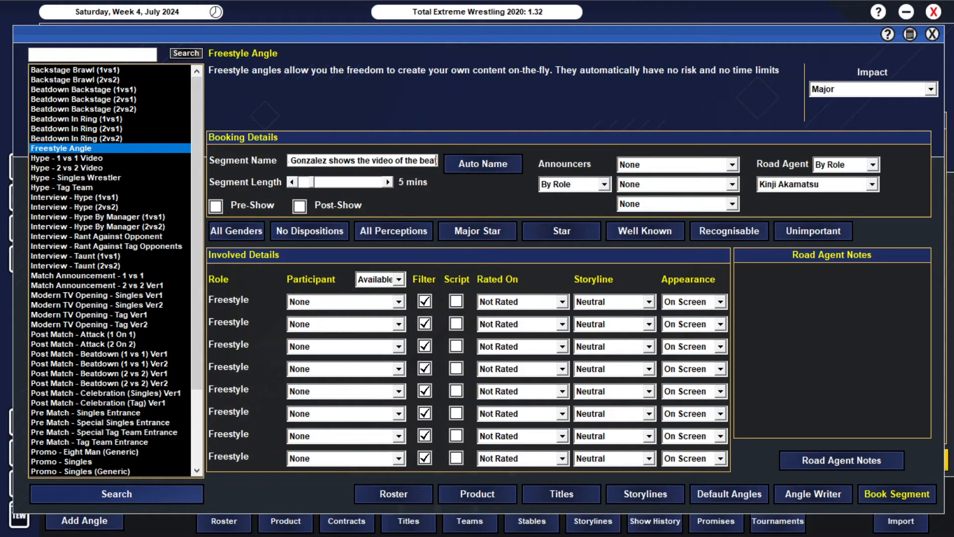
text(tdown says)
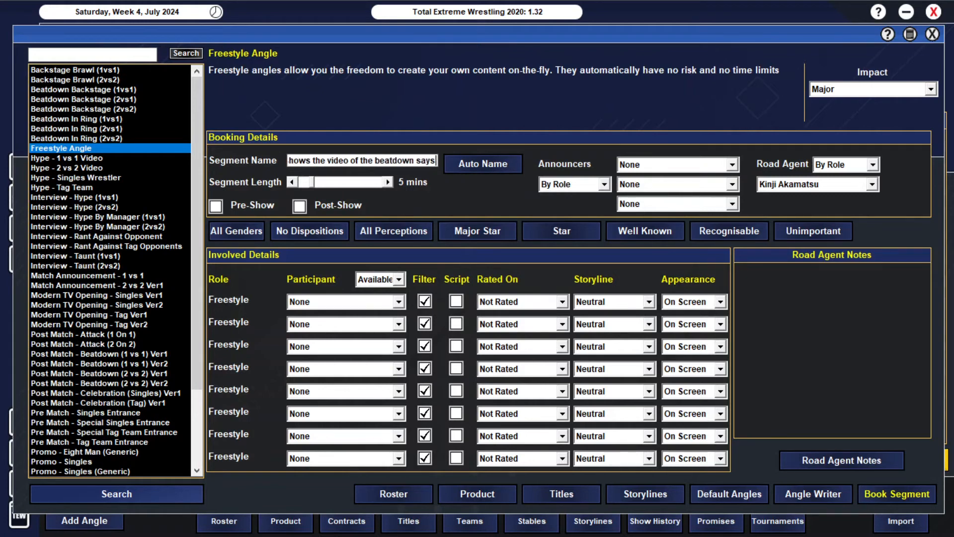
text( he beat)
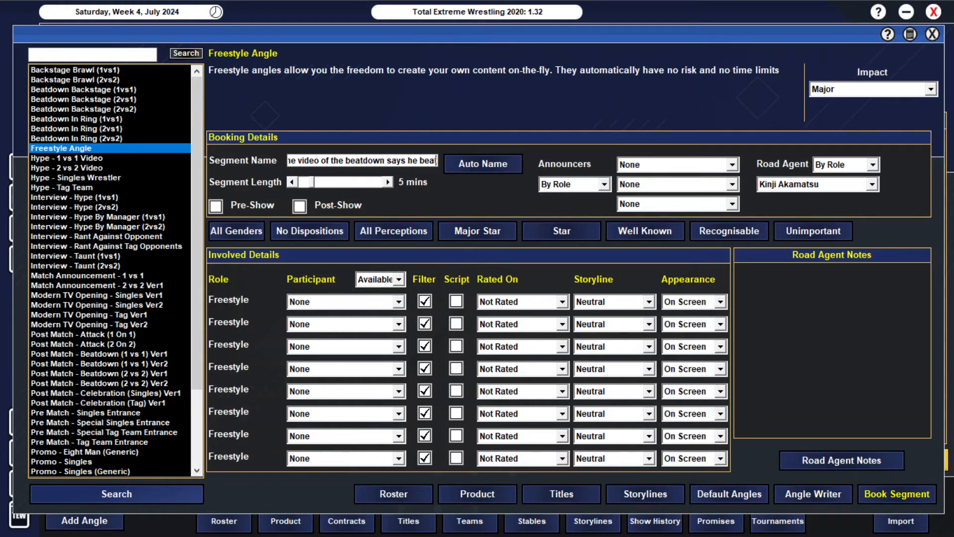
text( up so bad)
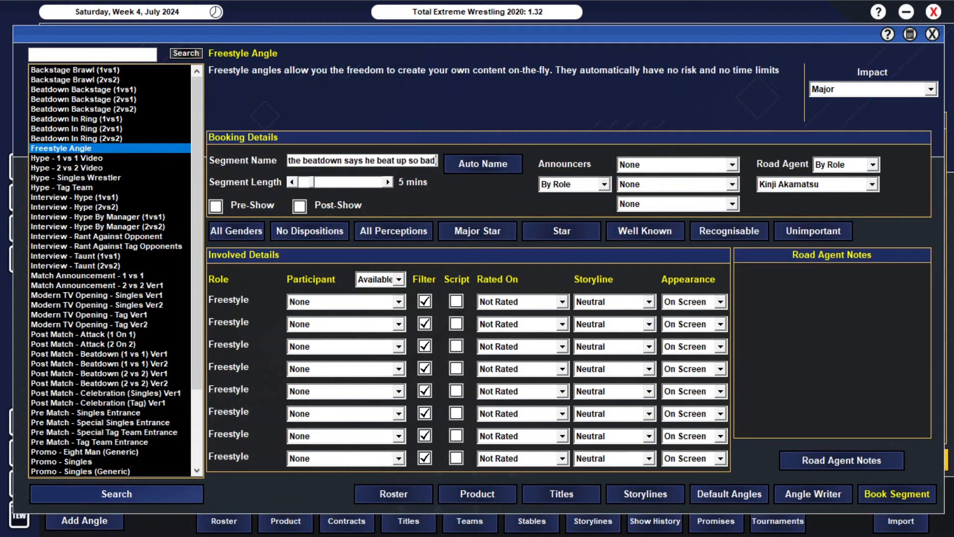
text(ly that he wor)
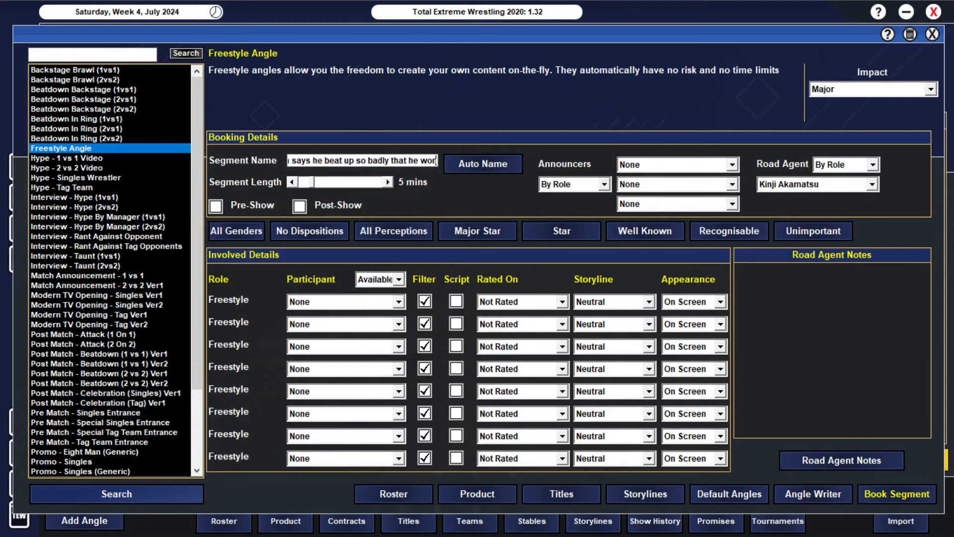
text('t be apper)
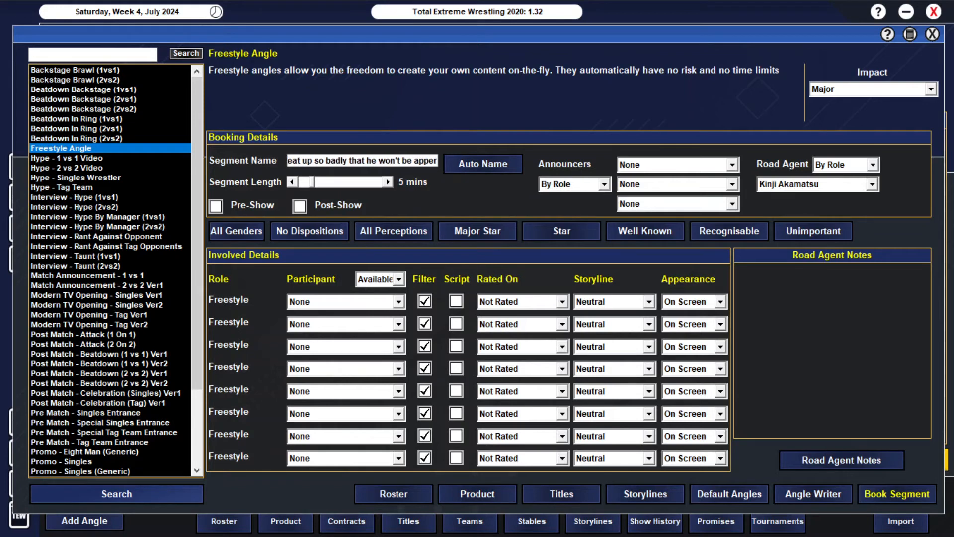
text(aing)
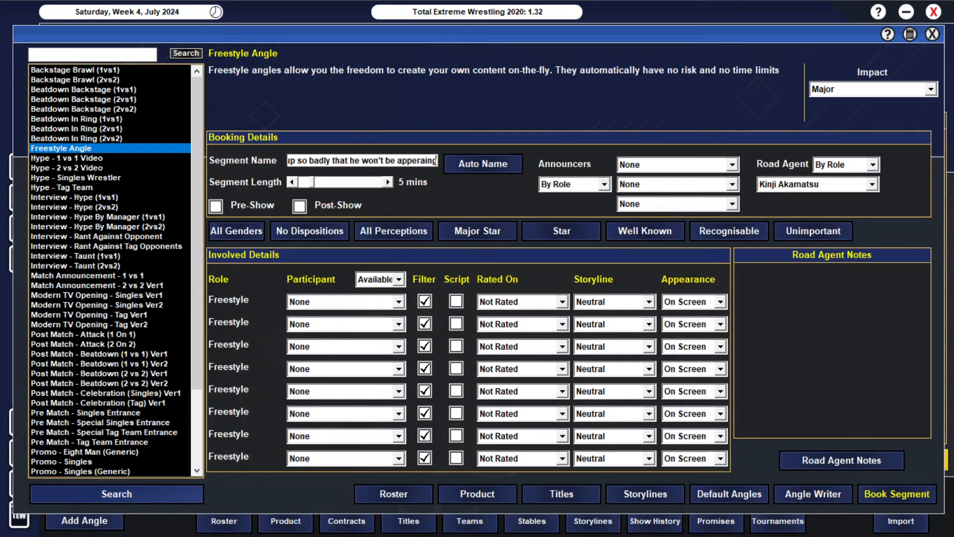
click(291, 182)
click(320, 181)
Step: Set Aztec Prince as the angle's first participant
click(346, 302)
key(Down)
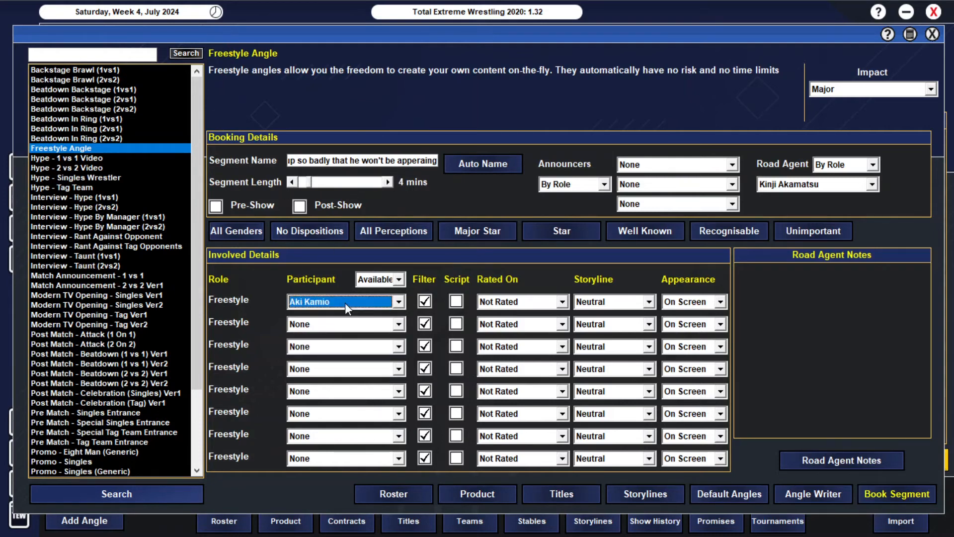
click(326, 303)
click(314, 321)
Step: Show all workers and add Ant-Man as the second participant, appearing off screen
click(345, 324)
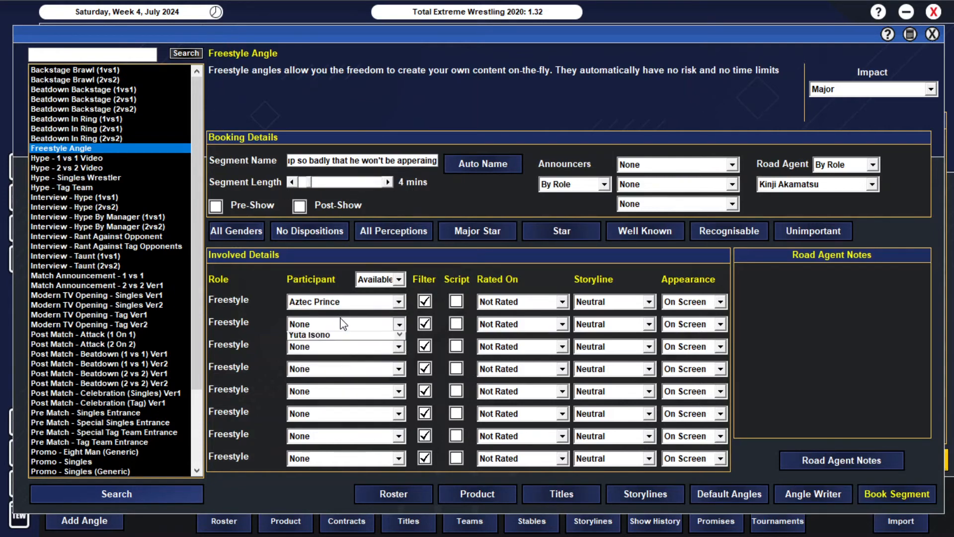
click(425, 324)
click(345, 324)
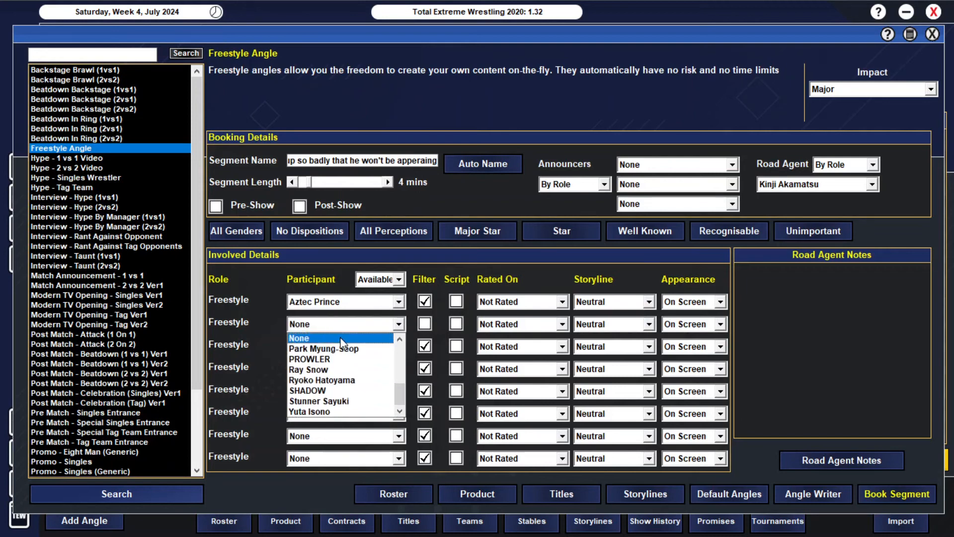
scroll(340, 340, down, 3)
scroll(341, 339, up, 3)
click(342, 345)
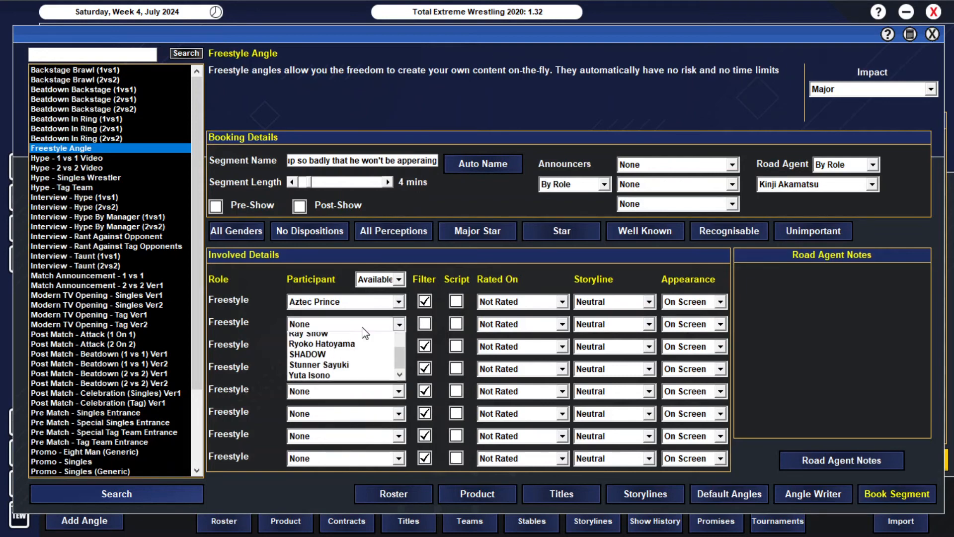
scroll(356, 349, down, 3)
scroll(356, 348, up, 2)
scroll(356, 348, up, 5)
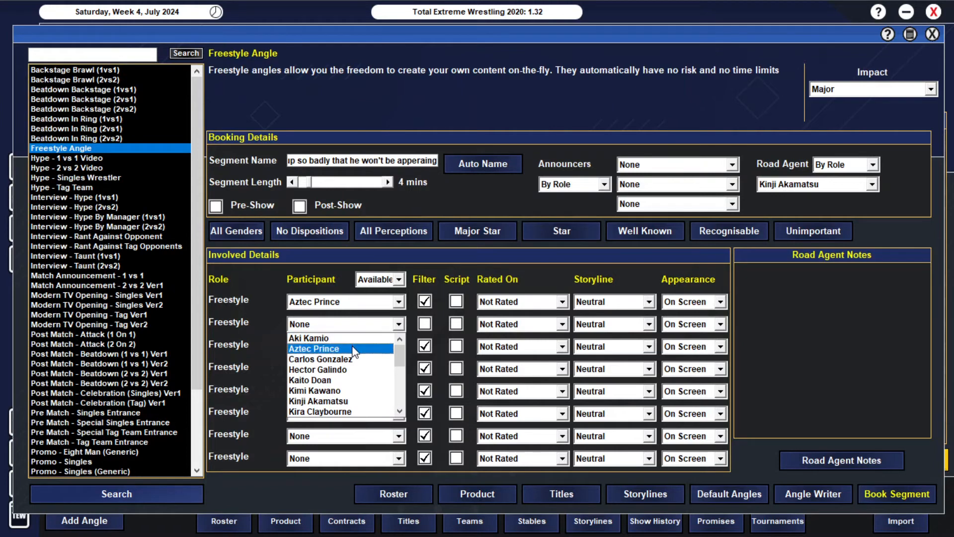
click(342, 328)
click(720, 324)
click(690, 346)
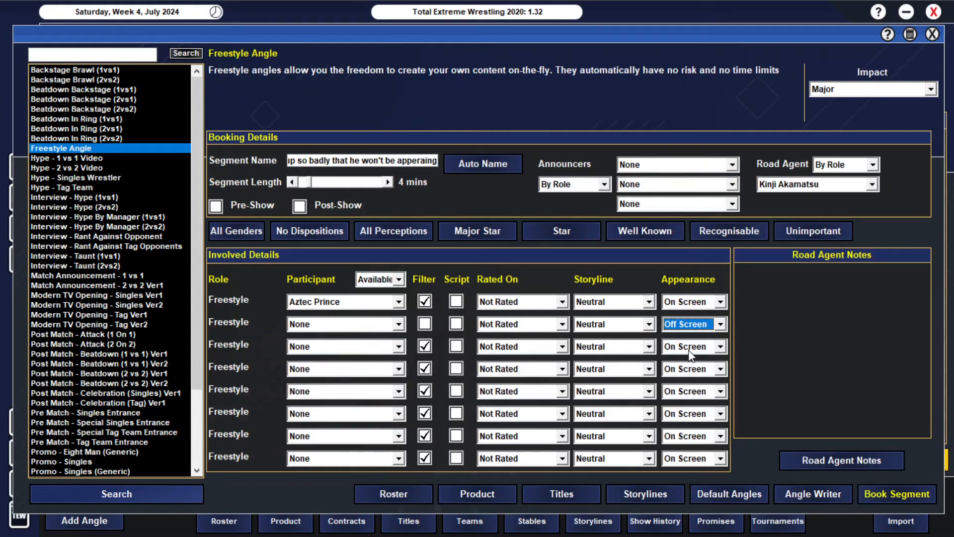
click(398, 279)
click(365, 298)
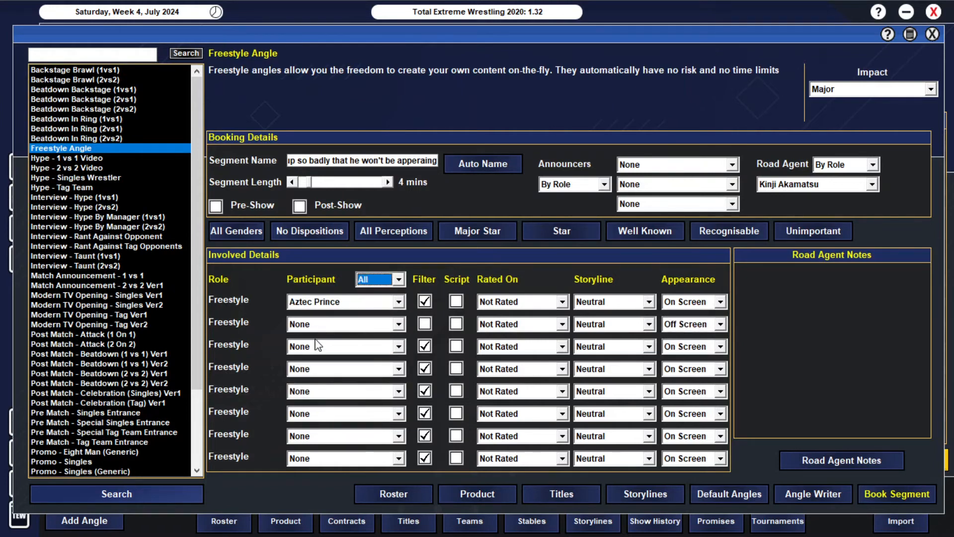
click(399, 324)
scroll(345, 349, up, 5)
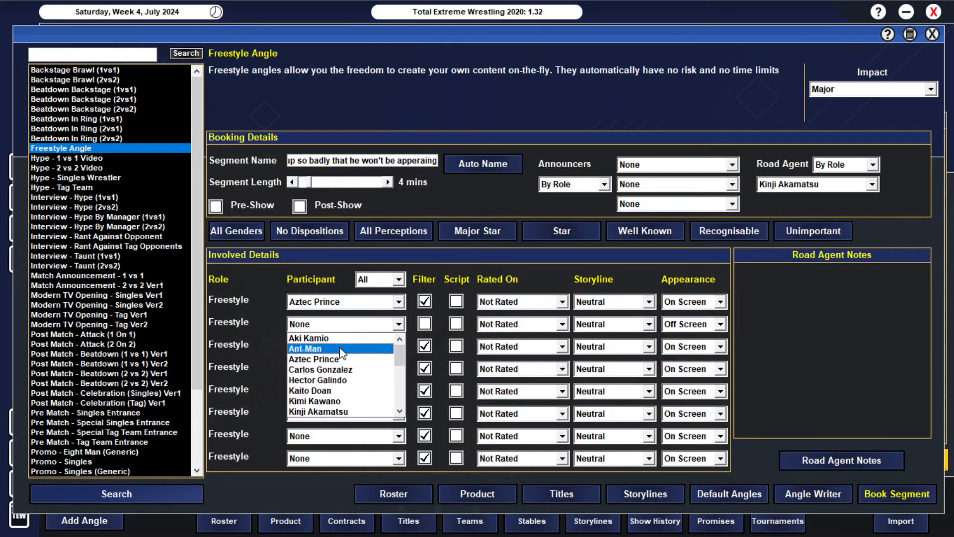
click(321, 348)
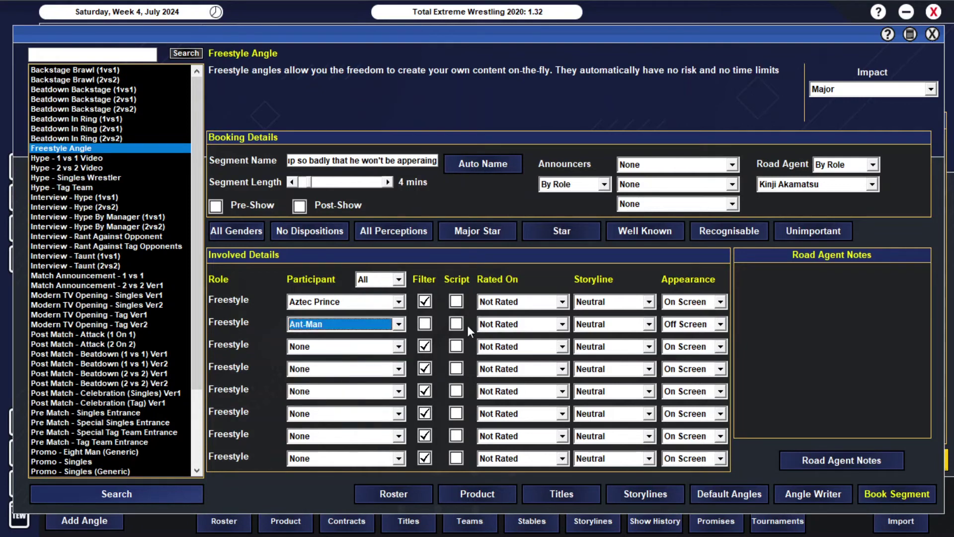
Step: Rate Ant-Man on Overness, Aztec Prince and Carlos Gonzalez on Entertainment, add Carlos Gonzalez third, and book the angle
click(561, 323)
click(514, 339)
click(549, 302)
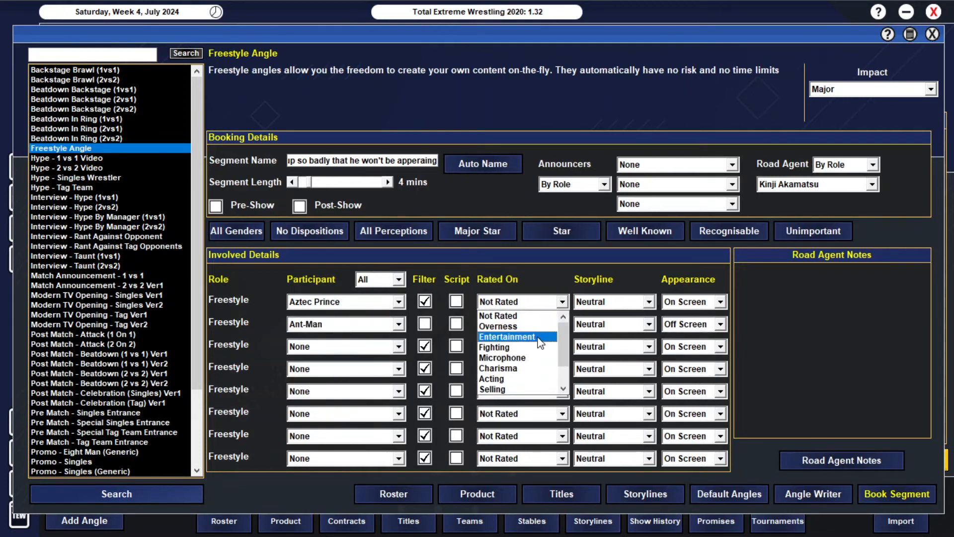
click(507, 334)
click(561, 346)
click(506, 381)
click(397, 346)
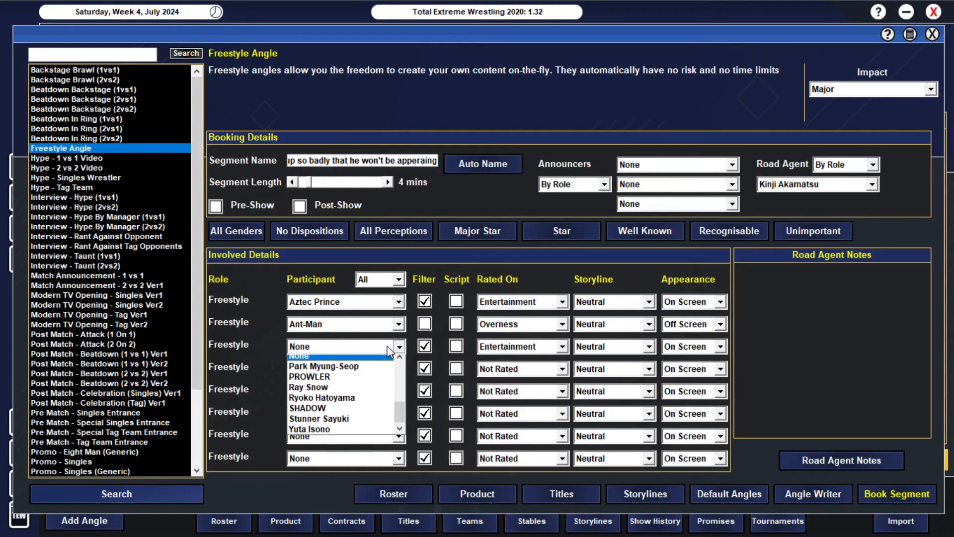
click(329, 356)
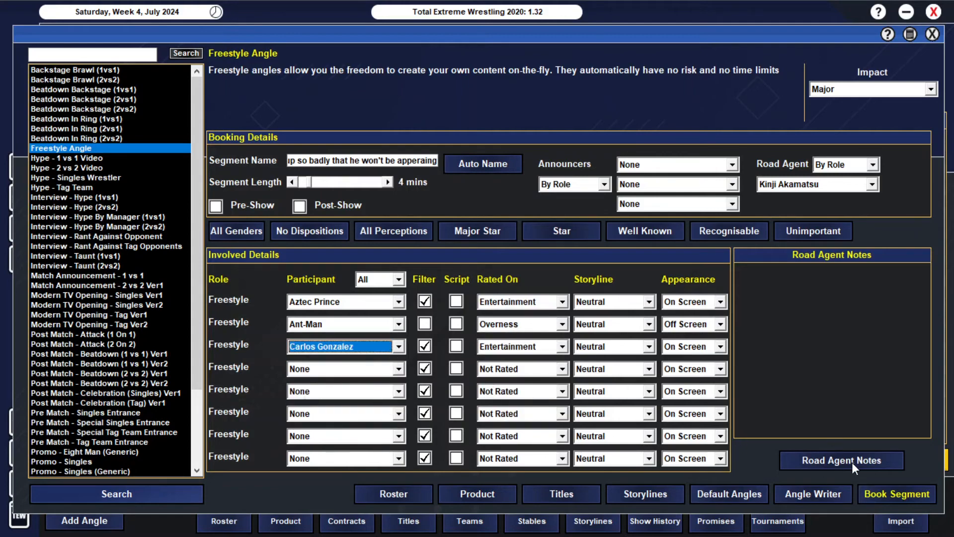
click(896, 493)
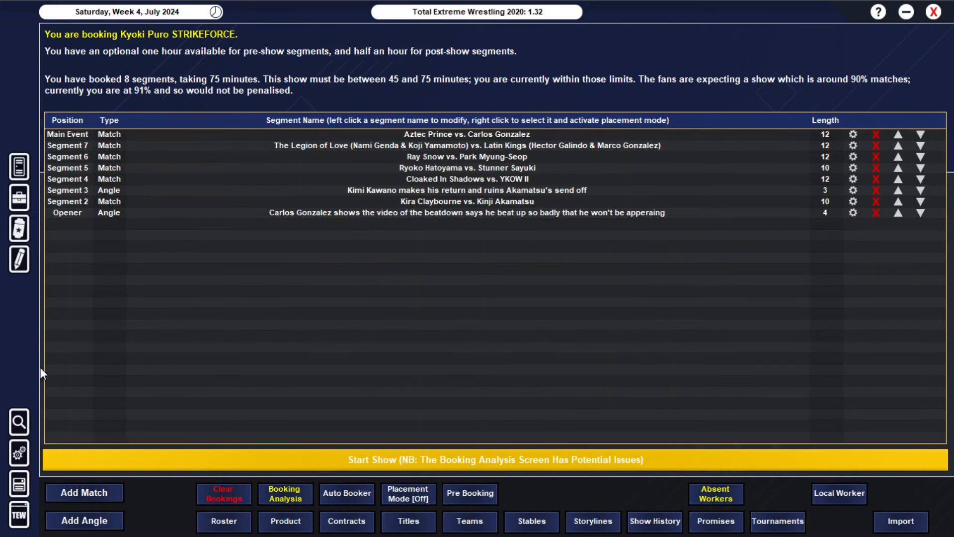
Step: Save the game and review the booking analysis of the current card
click(20, 486)
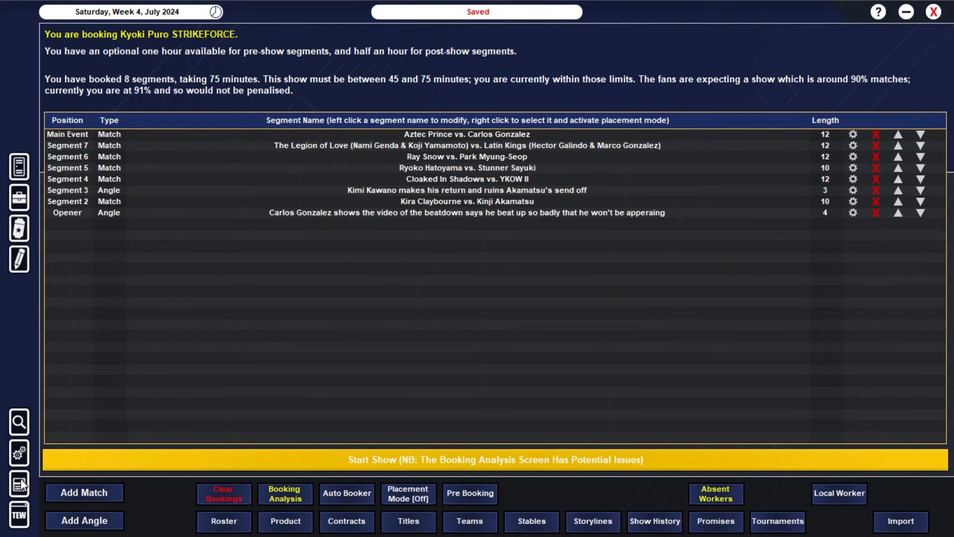
click(285, 493)
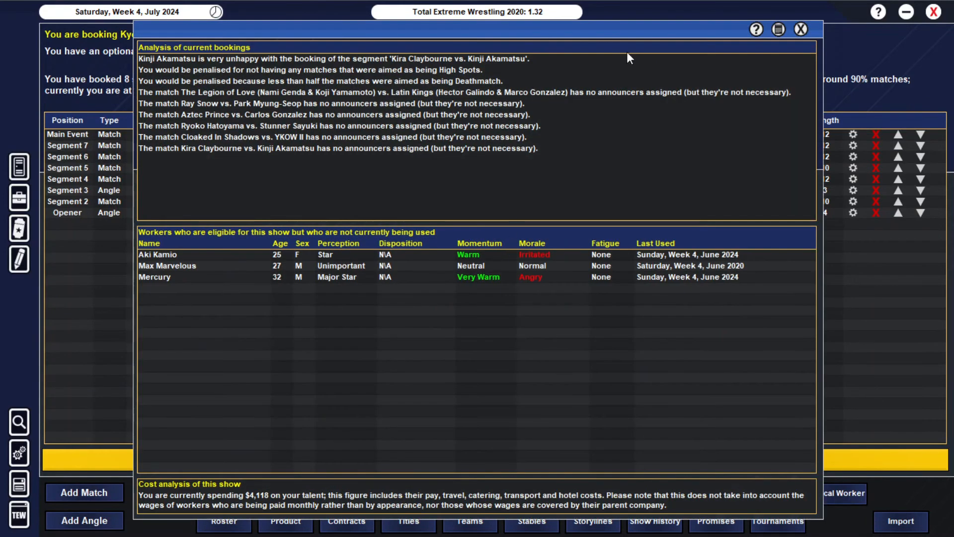
click(800, 30)
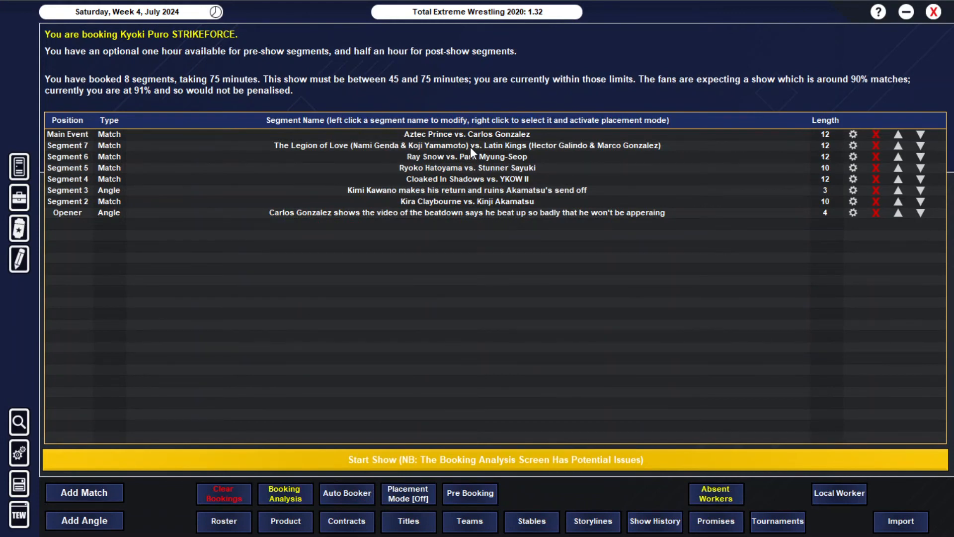
Step: Leave the main event unchanged, then review Hector Galindo's and Marco Gonzalez's profiles in the tag match
click(461, 134)
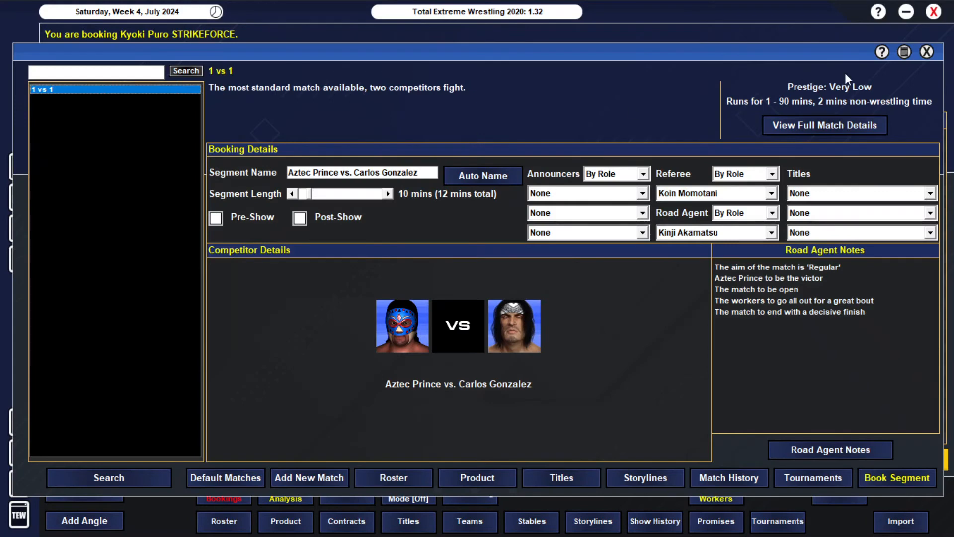
click(927, 51)
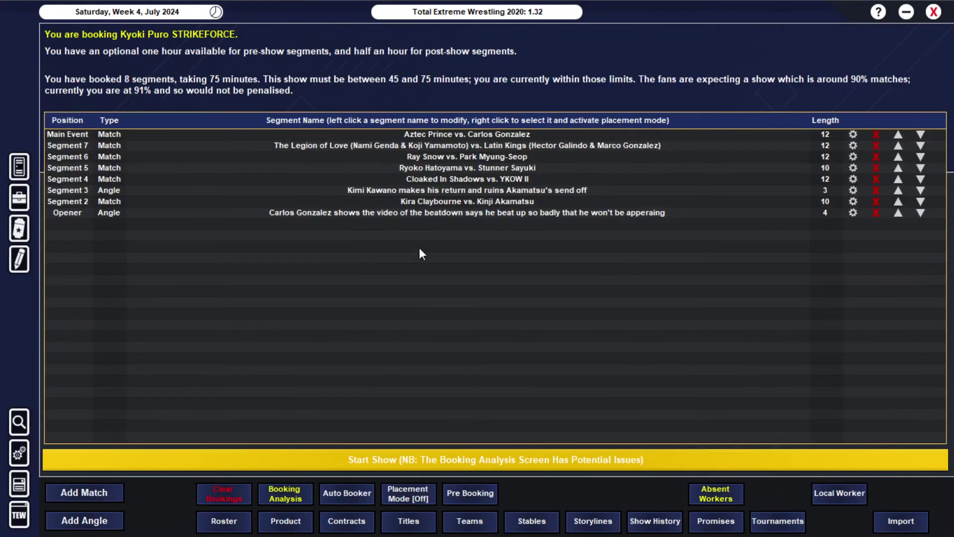
click(427, 145)
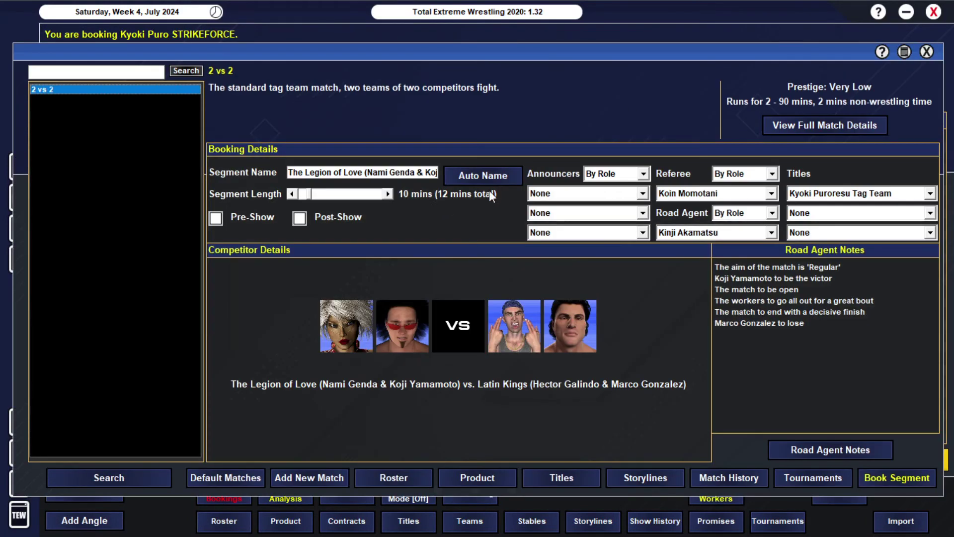
click(520, 326)
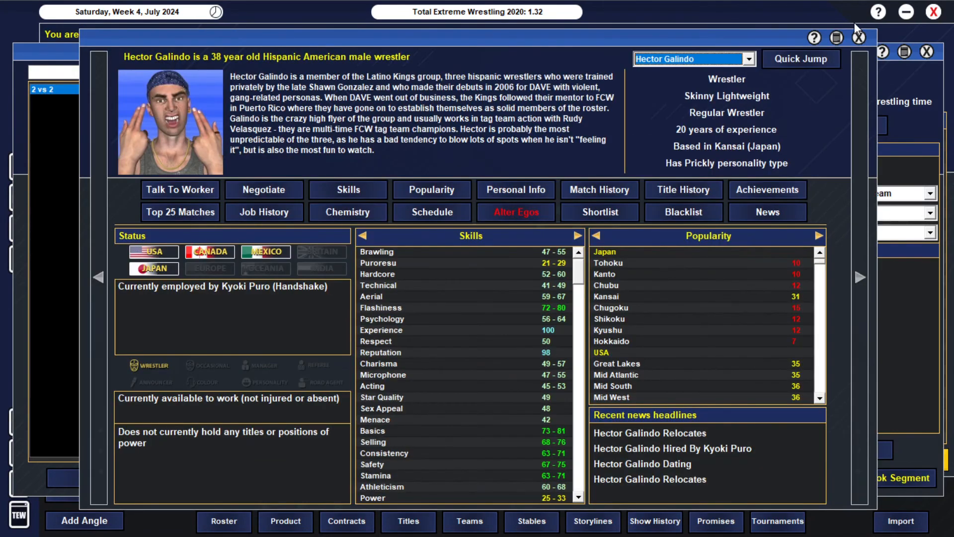
click(860, 38)
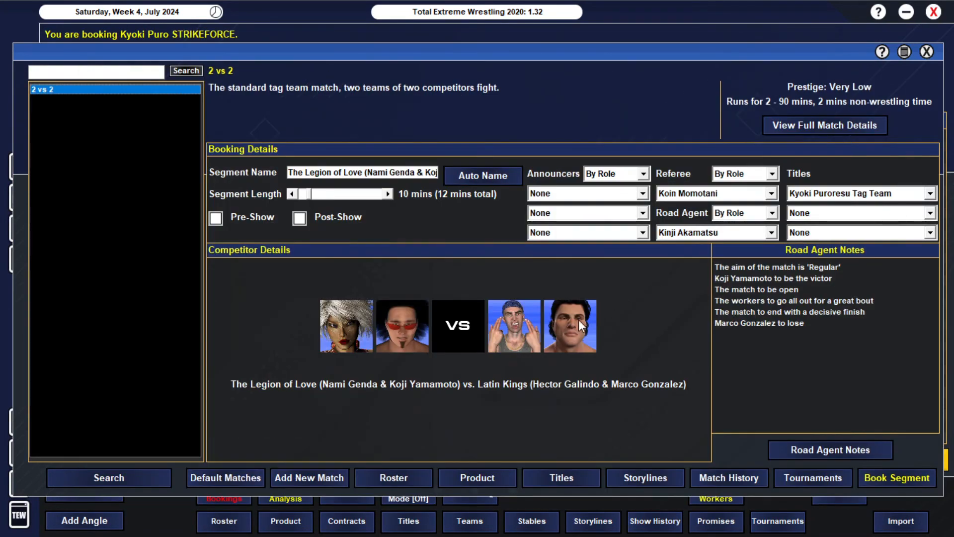
click(579, 319)
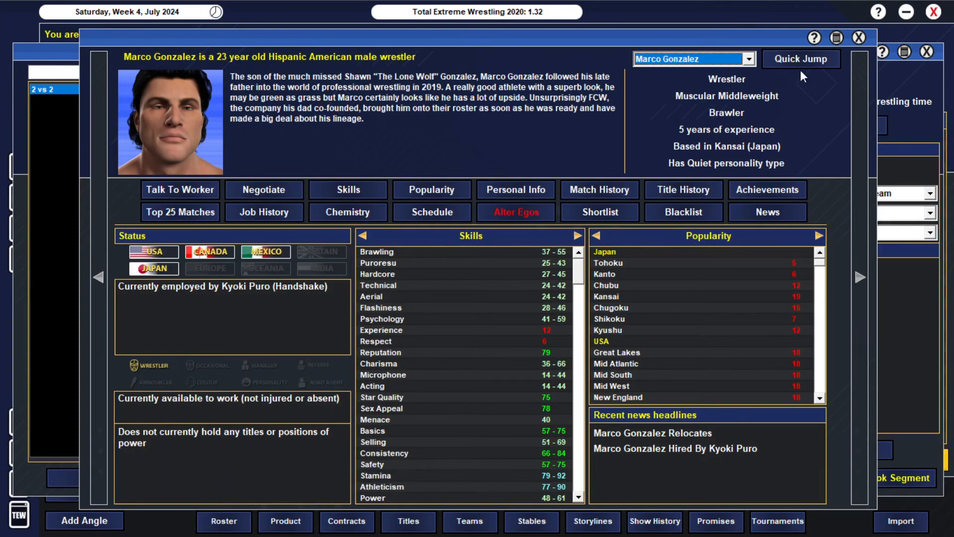
click(859, 39)
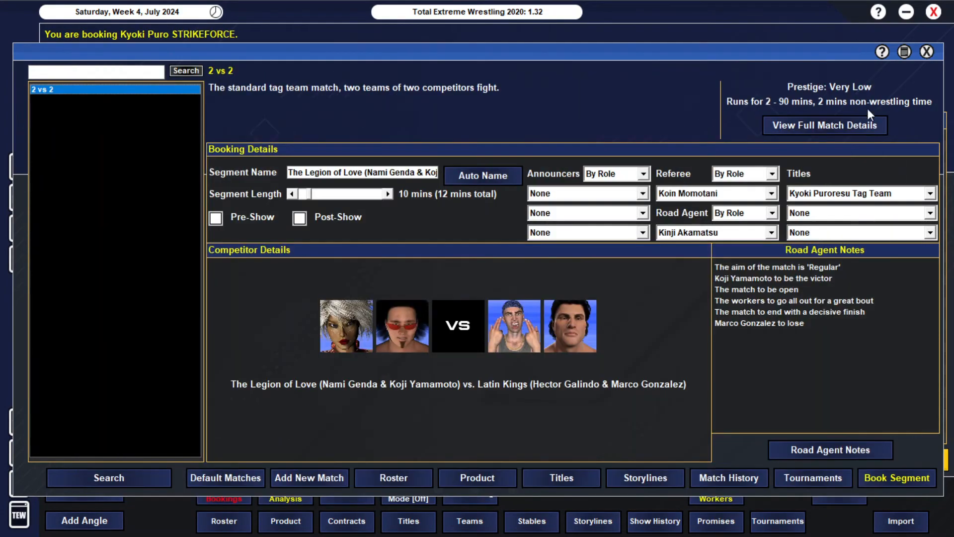
Step: Set High Spots as the tag match's road agent aim and book it back onto the card
click(803, 454)
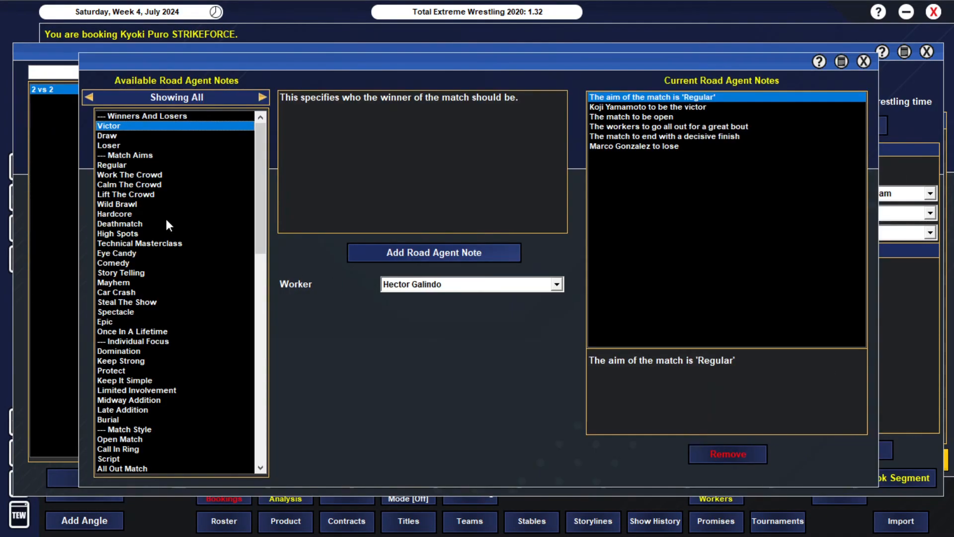
click(117, 234)
click(863, 62)
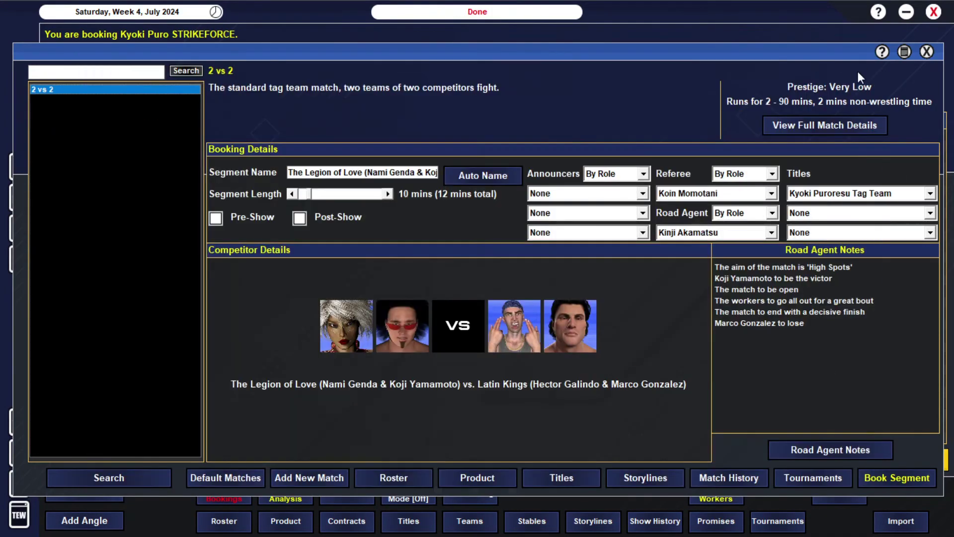
click(913, 474)
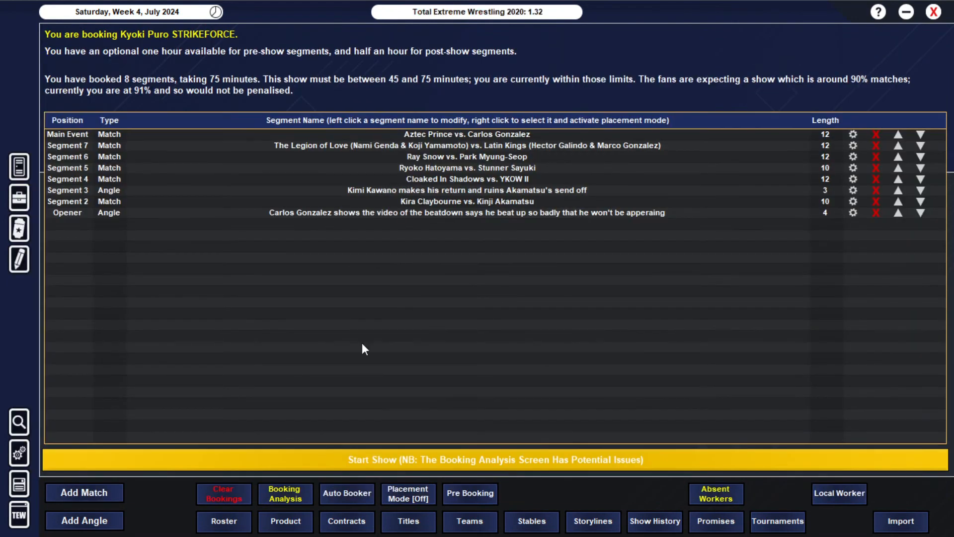
Step: Start STRIKEFORCE and run the Claybourne vs. Akamatsu deathmatch and Kimi Kawano's return angle
click(316, 465)
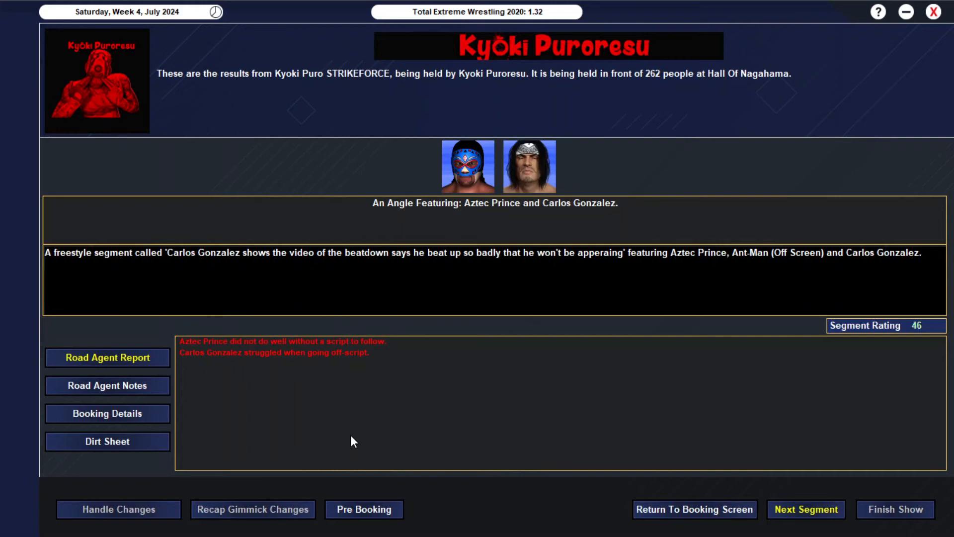
click(813, 509)
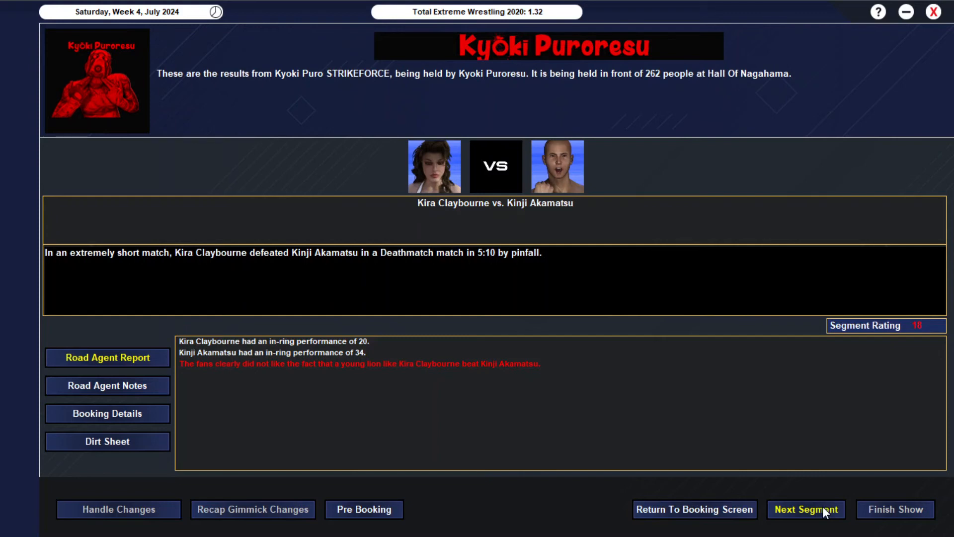
click(804, 513)
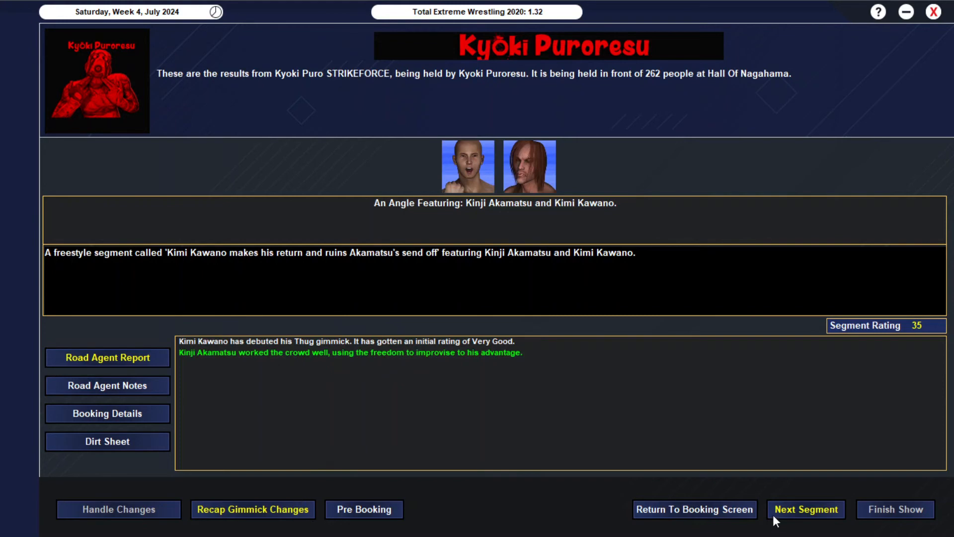
Step: Run Cloaked In Shadows vs. YKOW II, Hatoyama vs. Sayuki and the Ray Snow vs. Park Myung-Seop title match
click(810, 511)
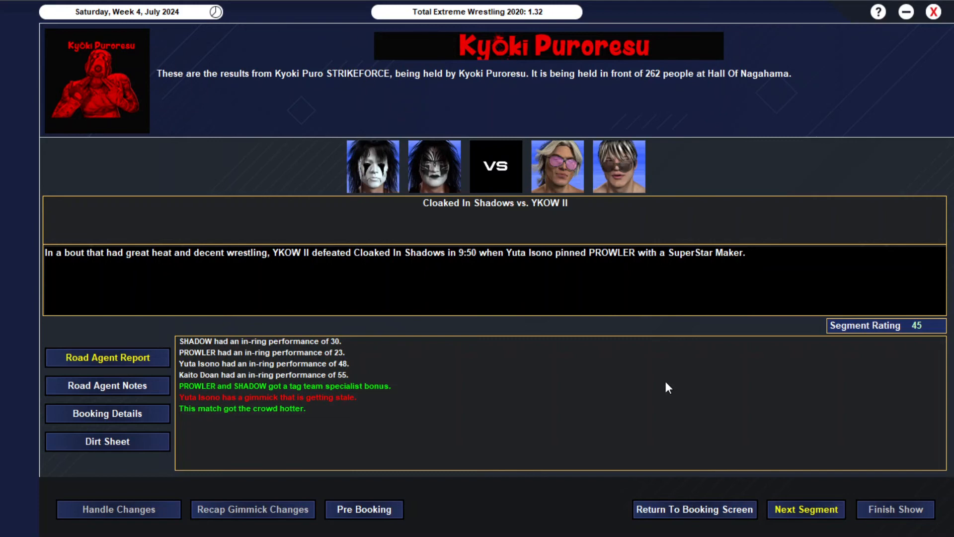
click(801, 508)
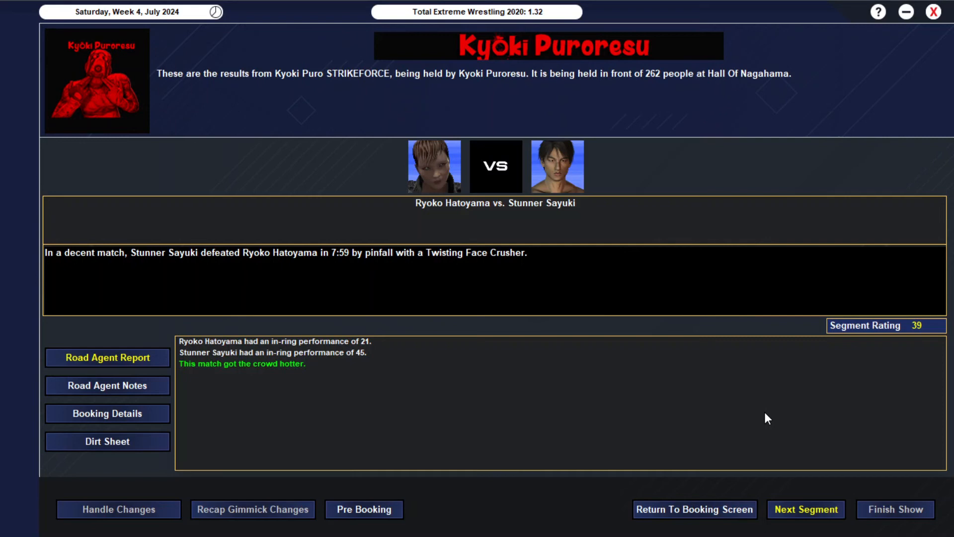
click(798, 516)
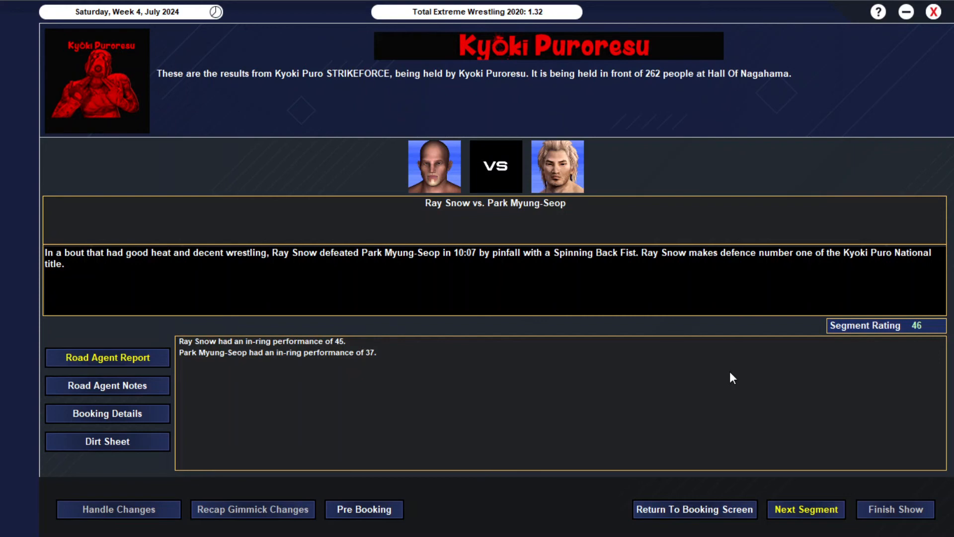
Step: Run the tag title match and the Aztec Prince vs. Carlos Gonzalez main event, then finish the show for its summary
click(811, 506)
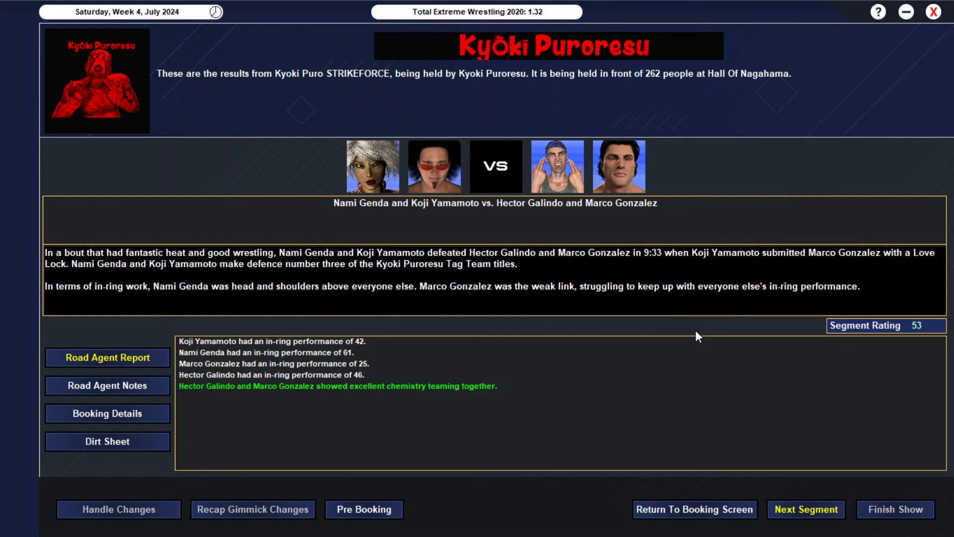
click(807, 510)
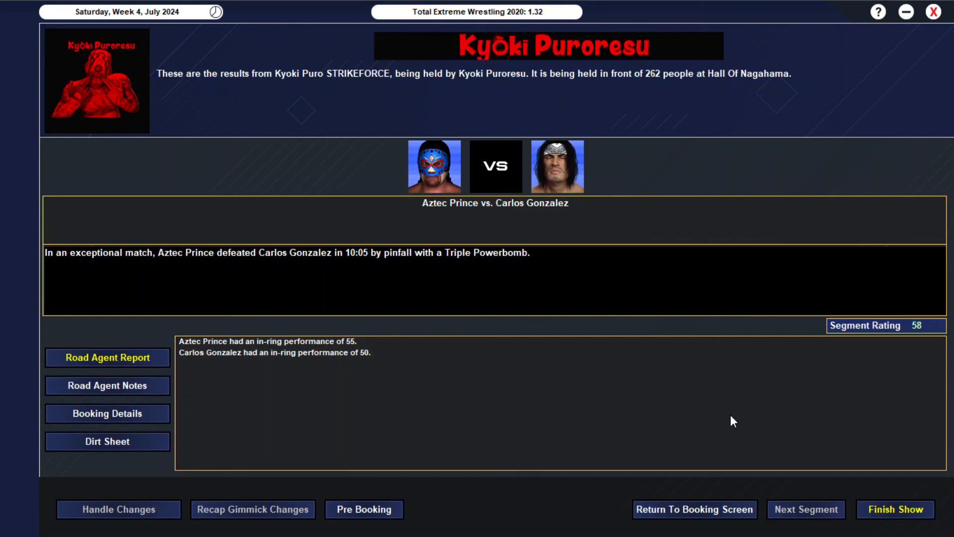
click(888, 510)
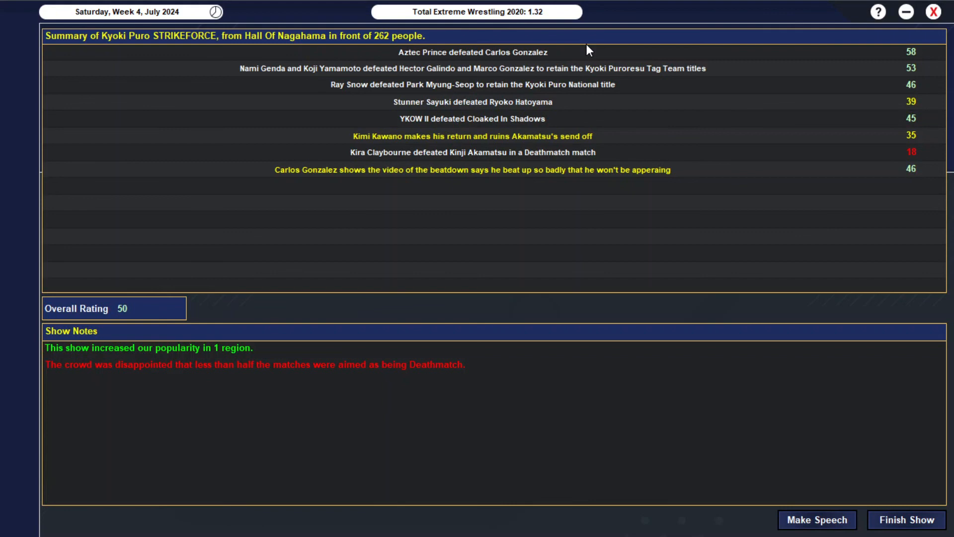
Step: Start a locker-room speech singling out Aztec Prince, Carlos Gonzalez and Nami Genda
click(816, 520)
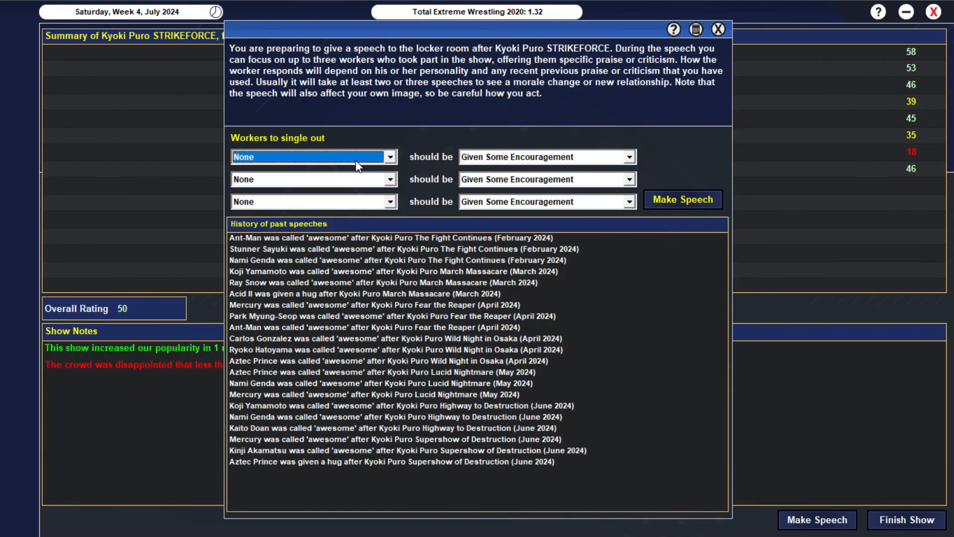
key(Down)
click(324, 182)
key(Down)
key(Down)
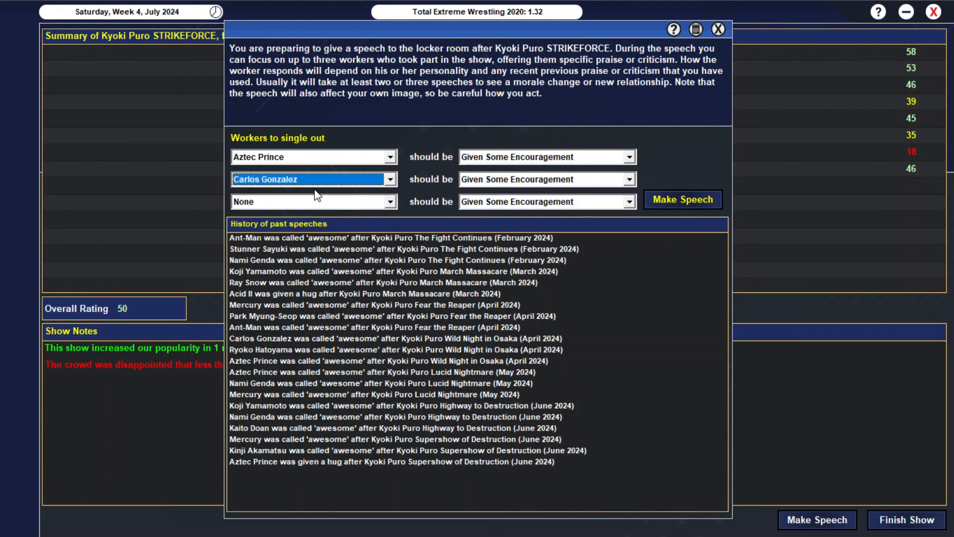
click(305, 201)
key(n)
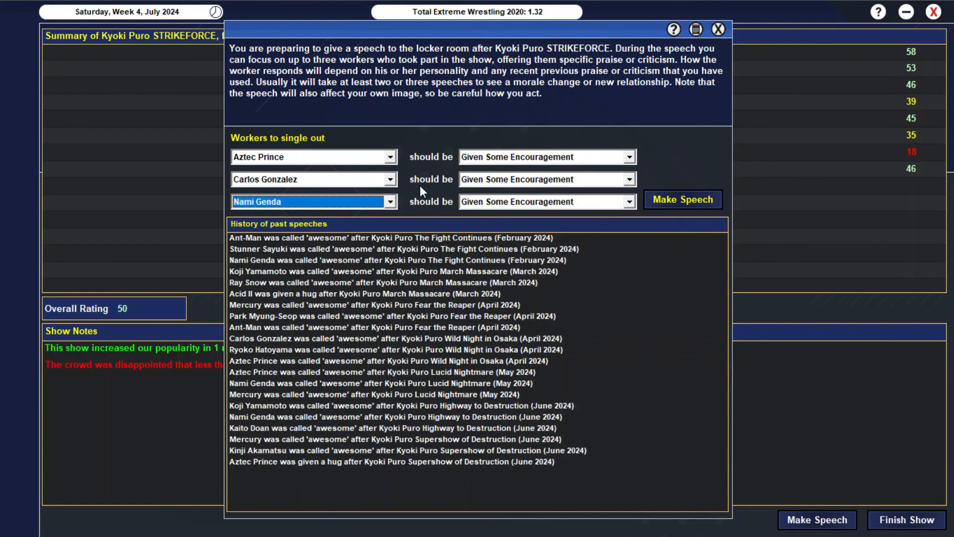
Step: Tell Aztec Prince and Carlos Gonzalez they're awesome, choose Nami Genda's treatment, and deliver the speech
click(546, 157)
click(546, 223)
click(546, 180)
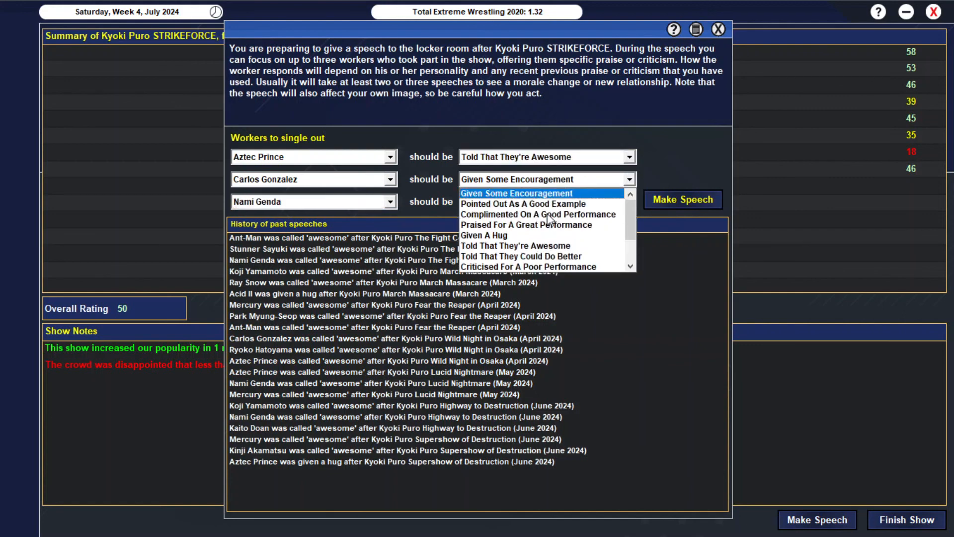
click(547, 246)
click(547, 202)
click(547, 267)
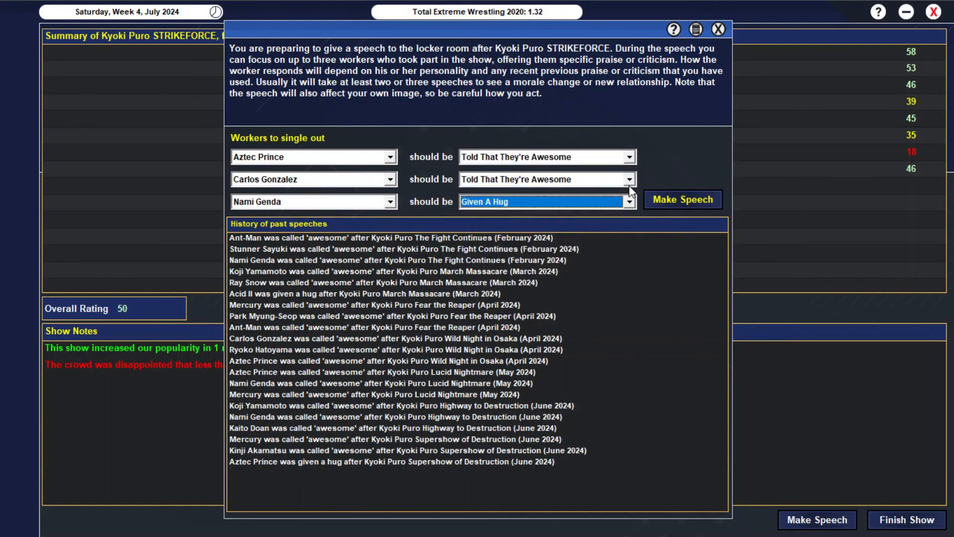
click(682, 199)
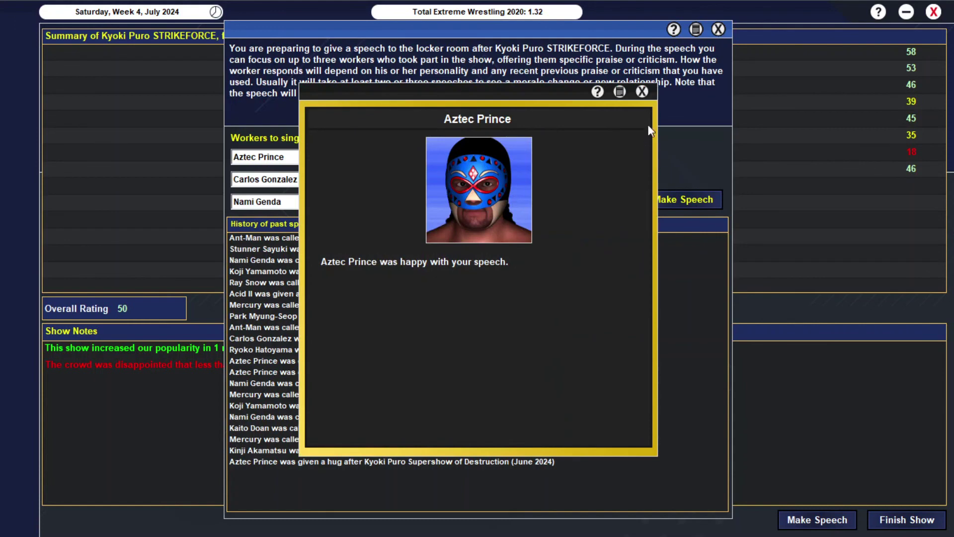
Step: Dismiss the workers' reactions so the game advances to Sunday
click(643, 92)
click(643, 92)
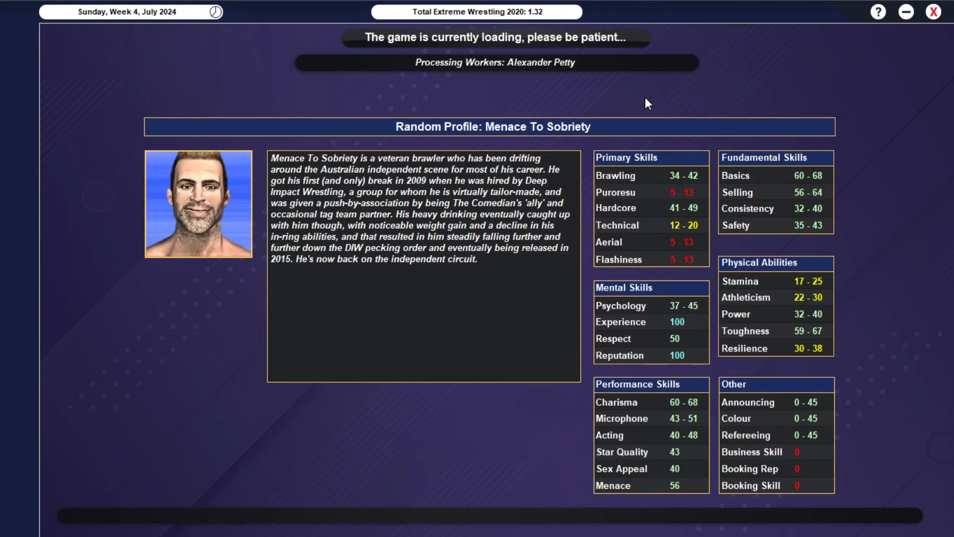